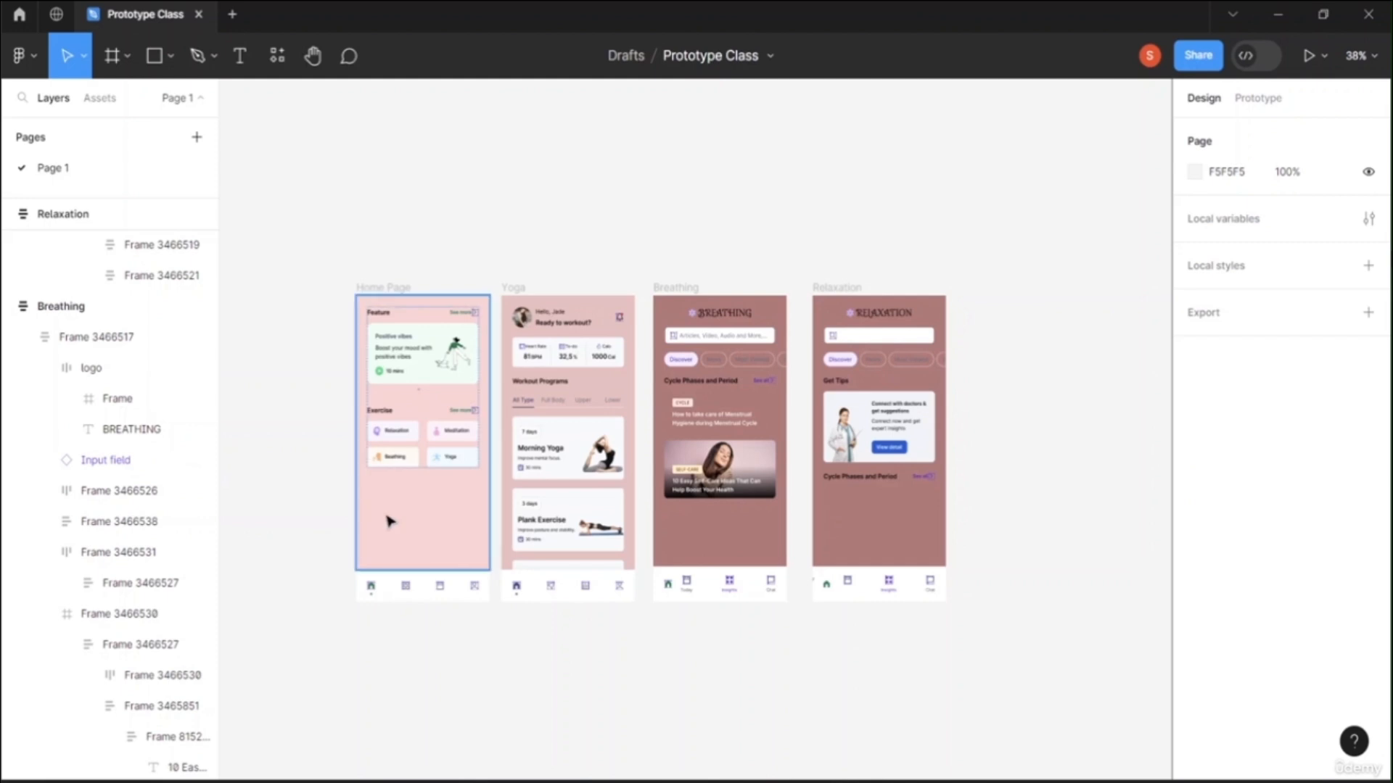
Step: Correct the "Beathing" card label in the Home Page's Exercise section to "Breathing"
click(398, 438)
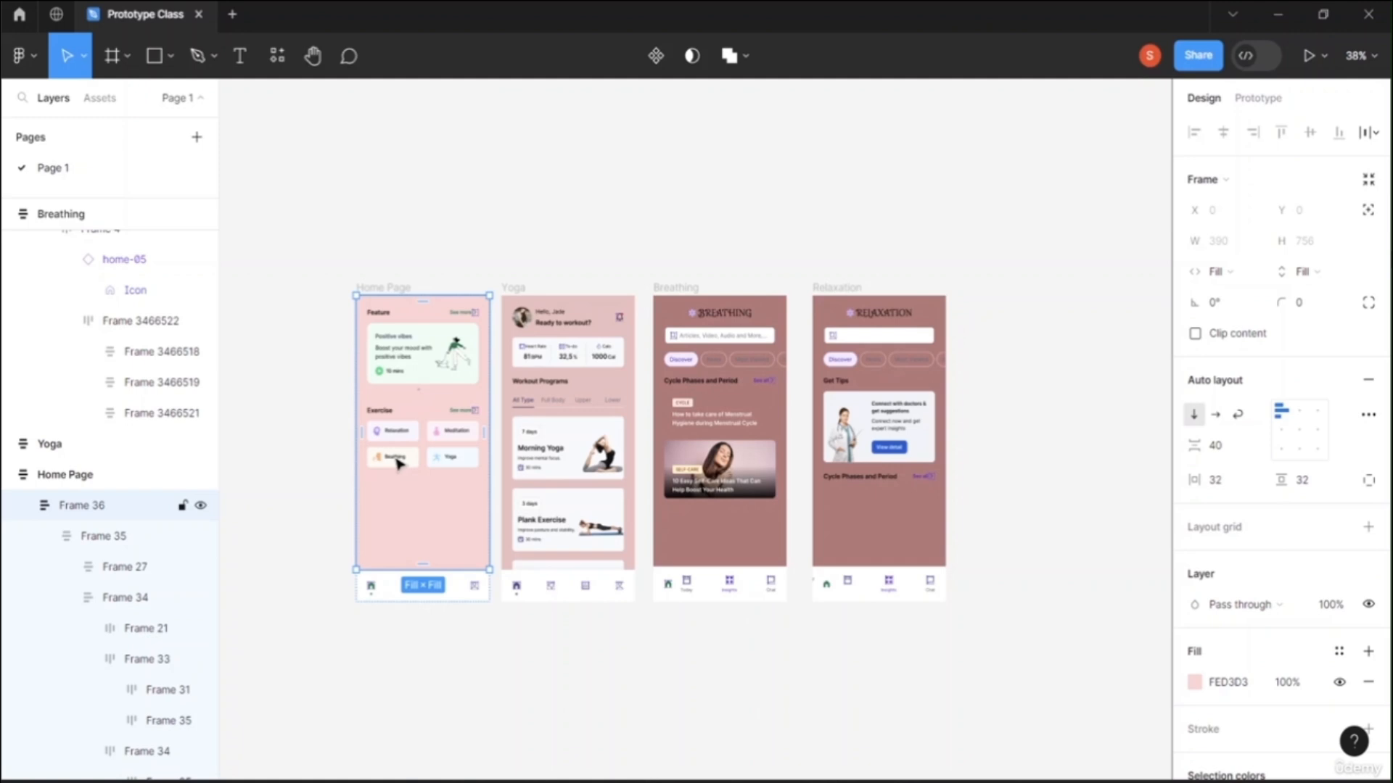
scroll(400, 468, up, 5)
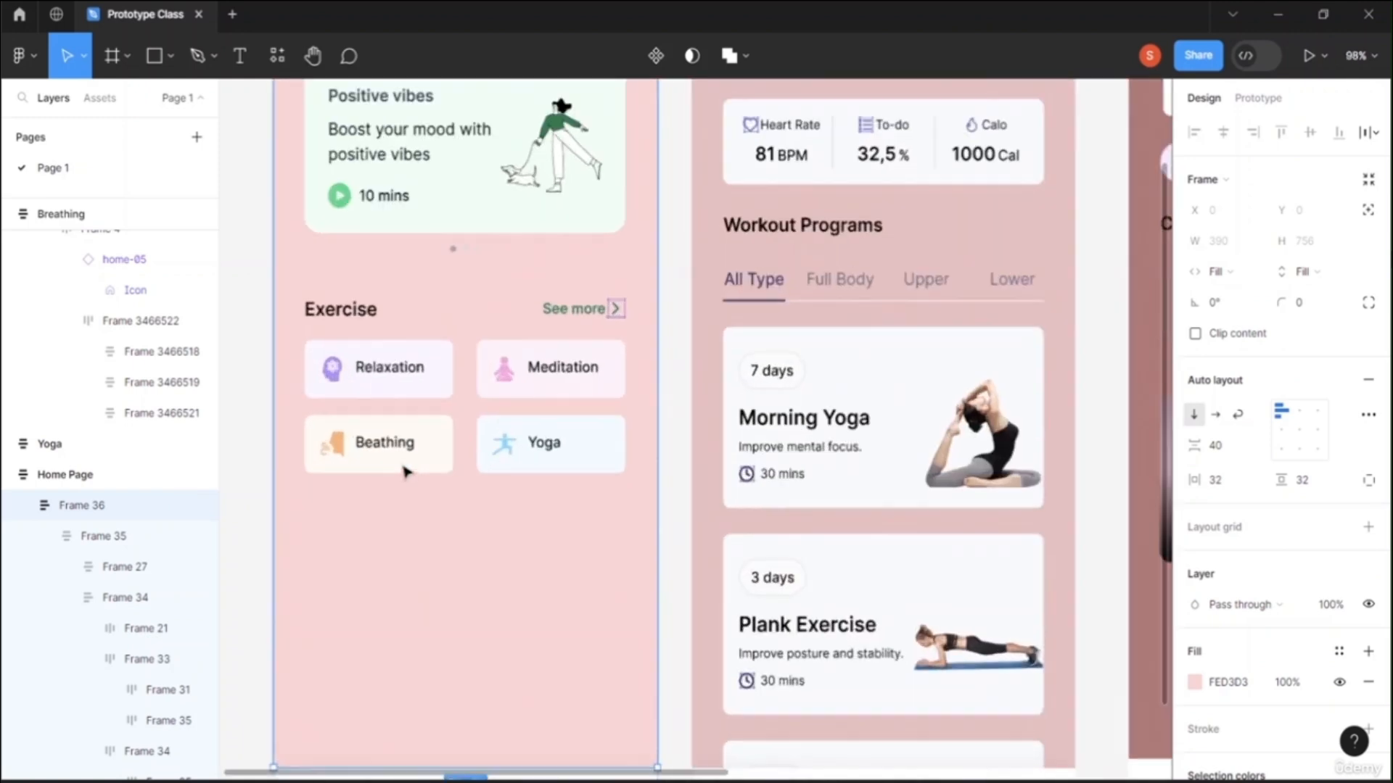
scroll(404, 472, up, 2)
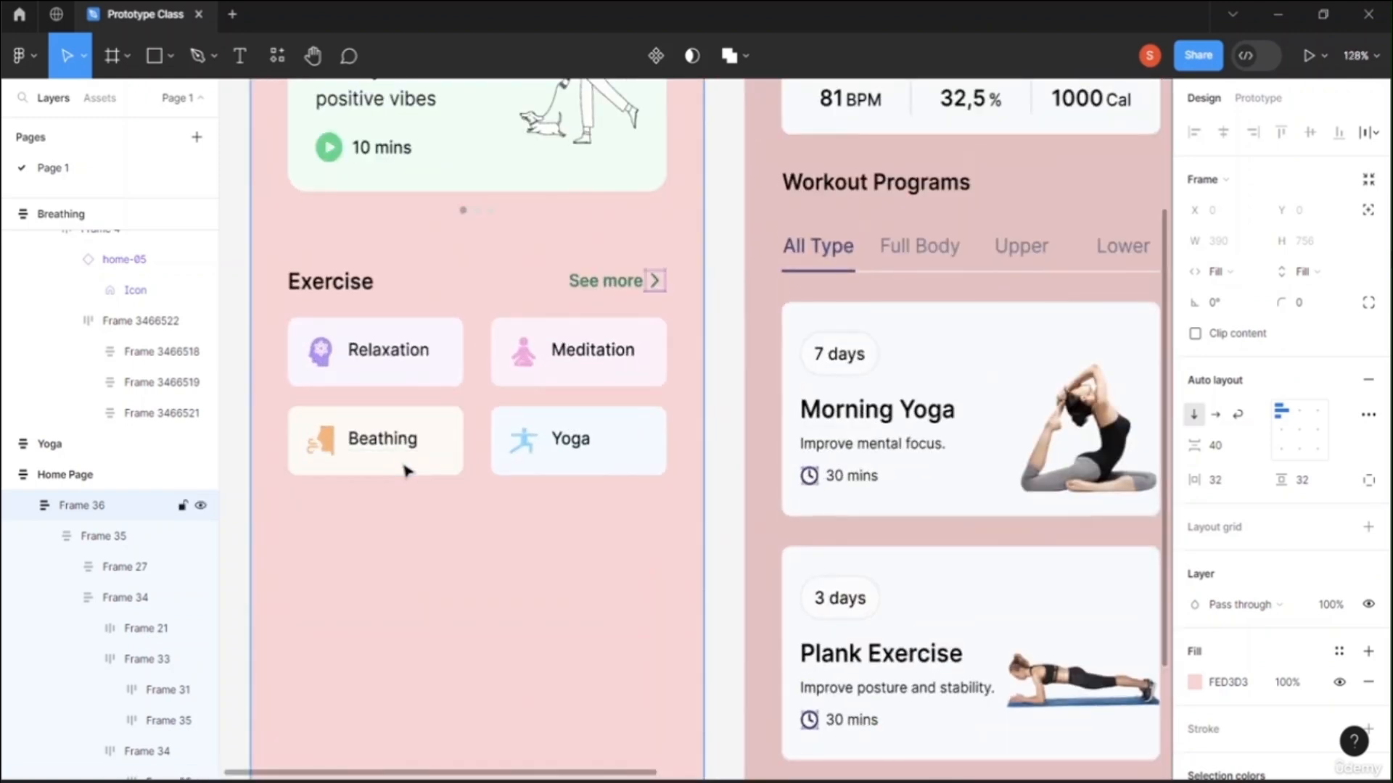
double_click(367, 443)
double_click(367, 442)
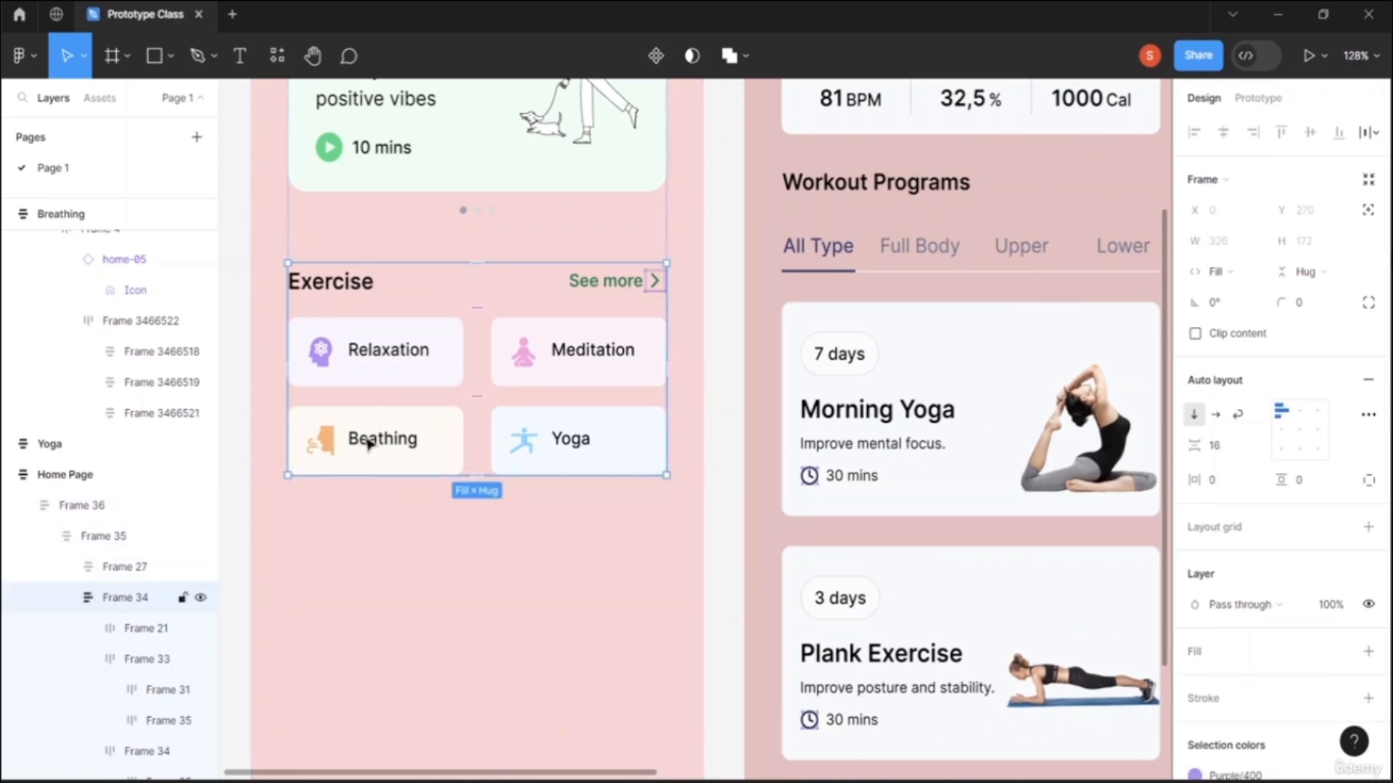
double_click(420, 456)
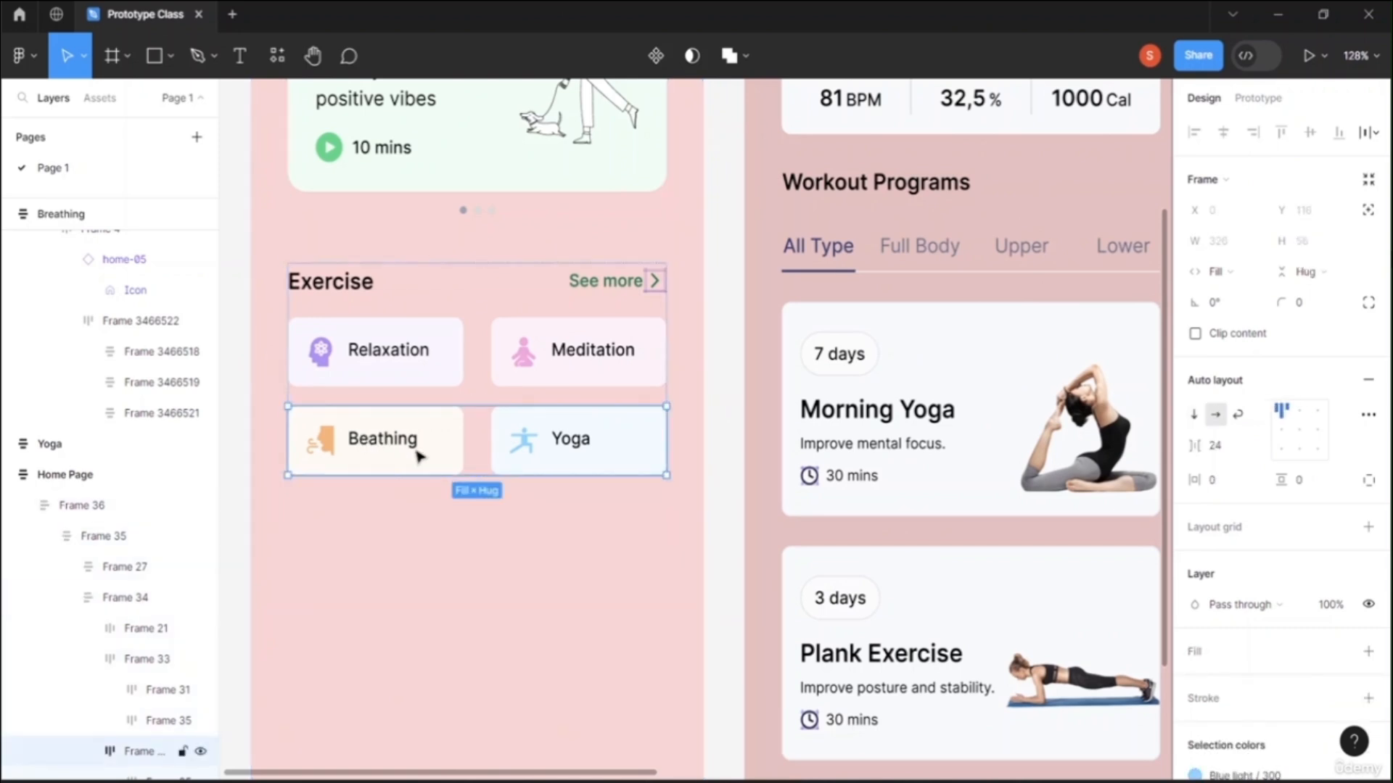
double_click(367, 444)
double_click(364, 447)
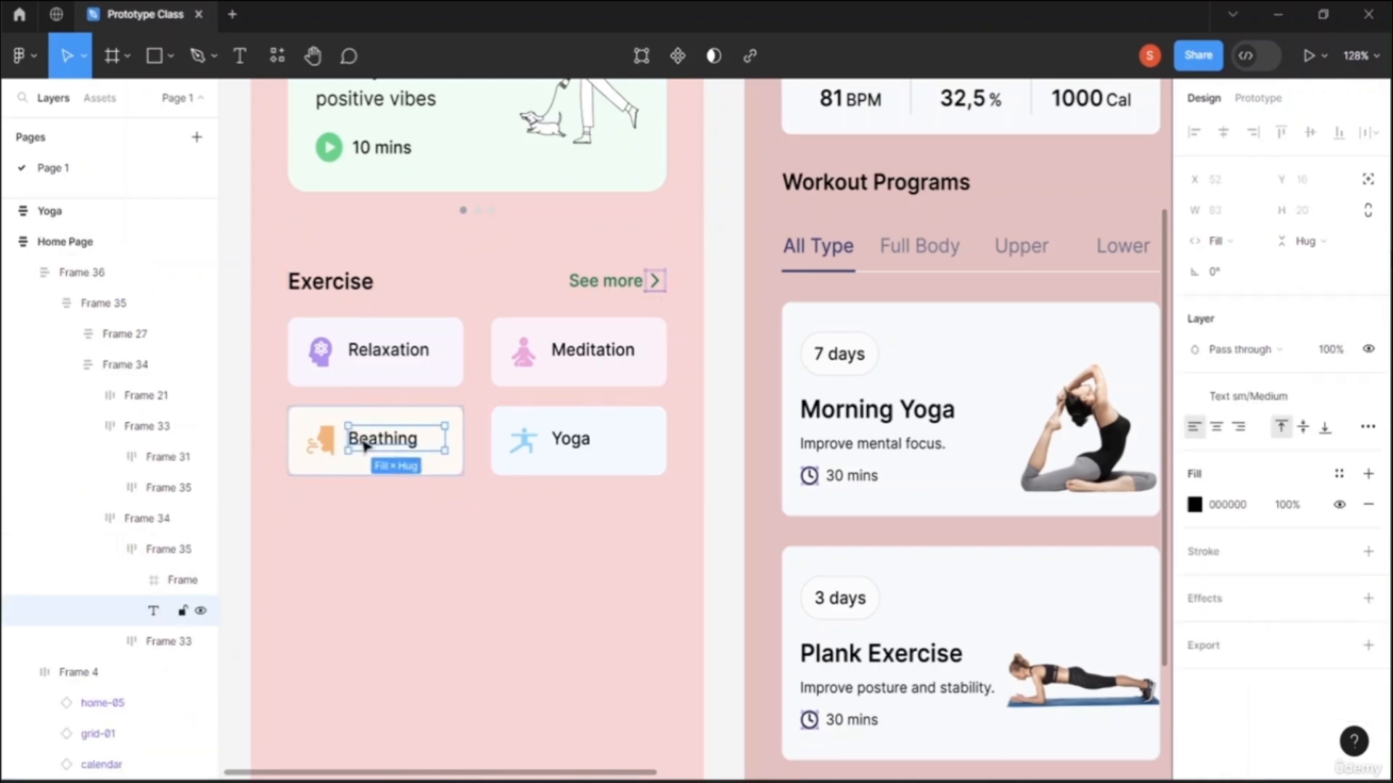
key(Return)
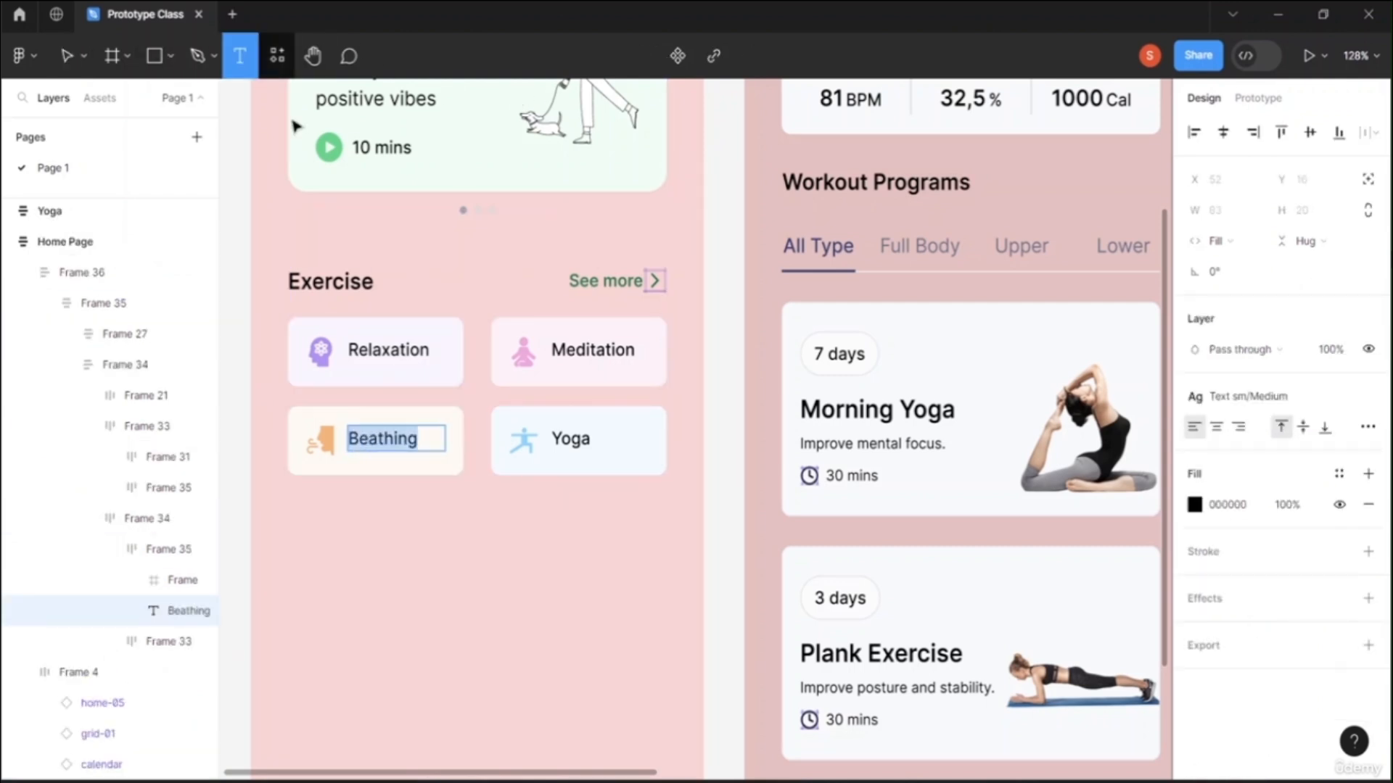
click(358, 440)
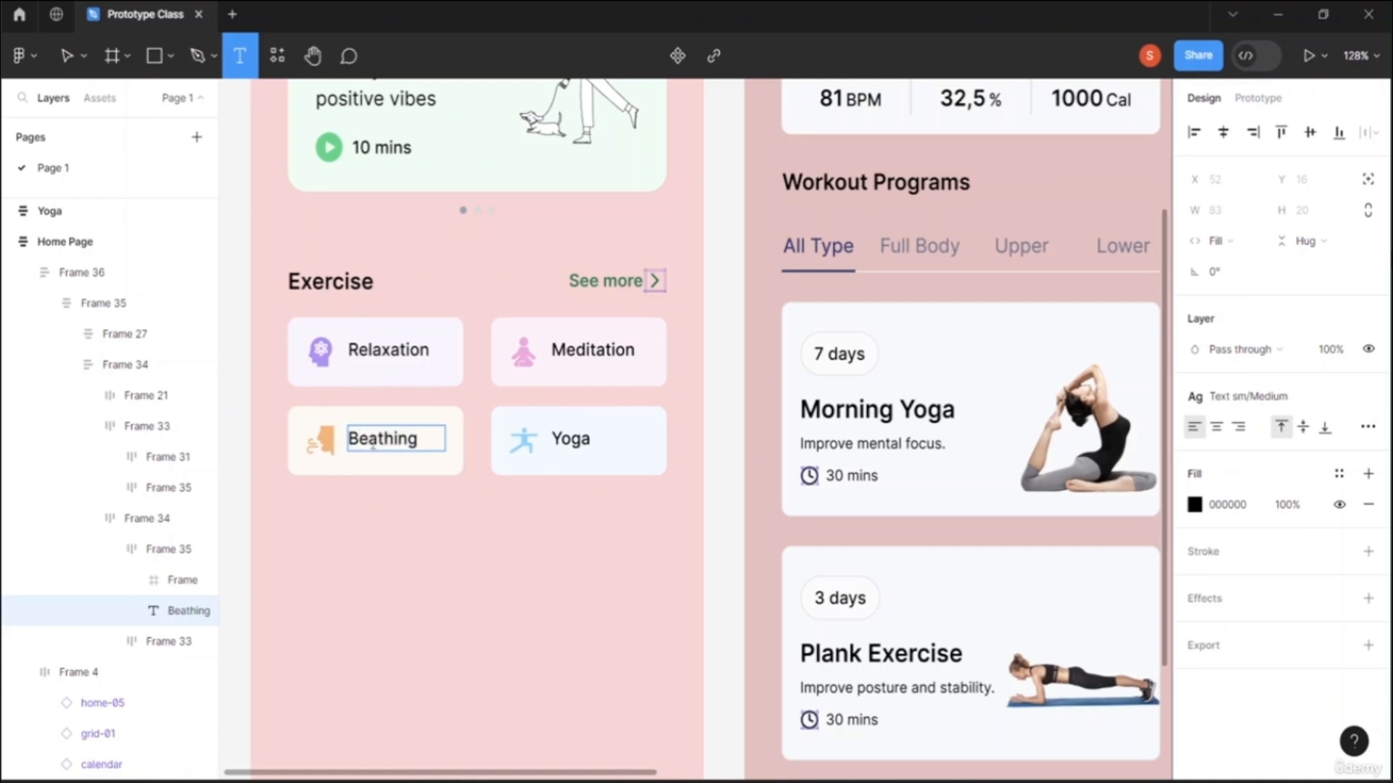
text(r)
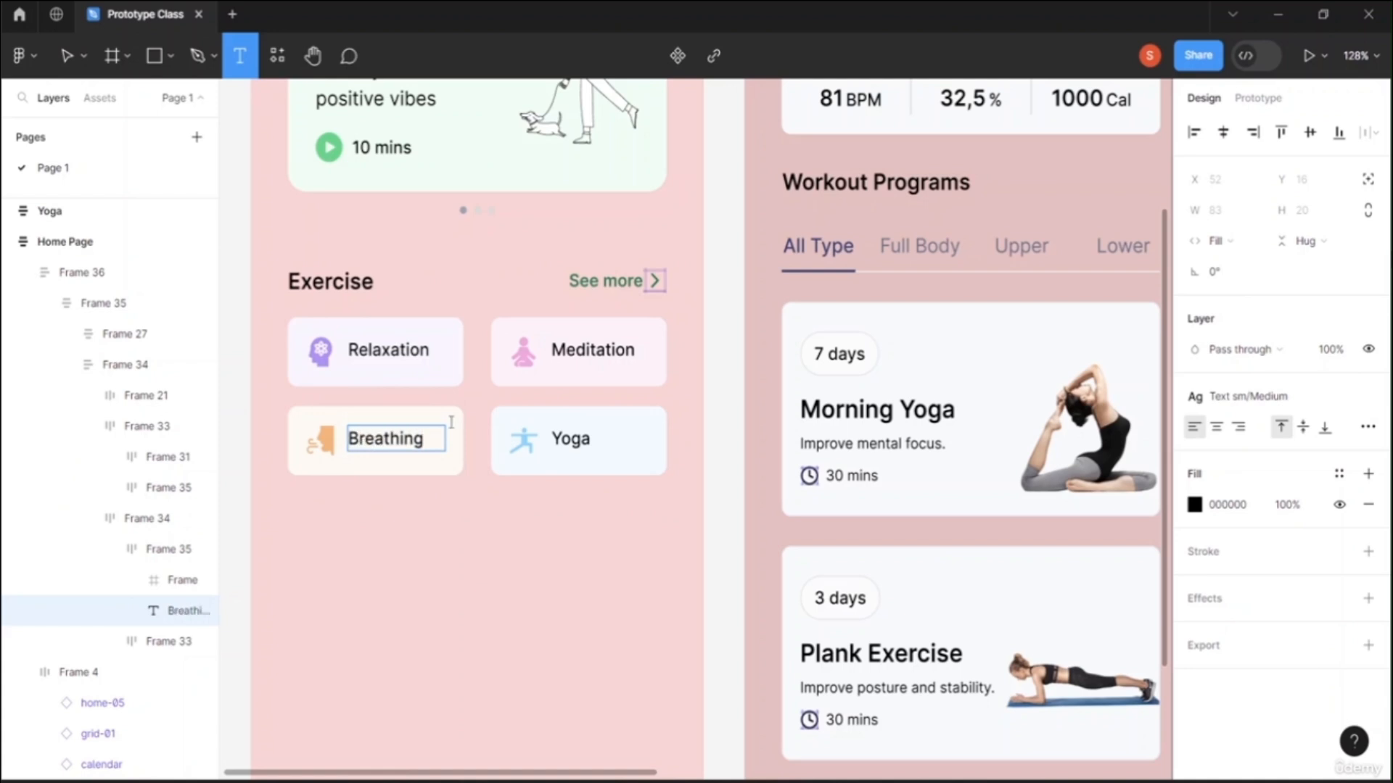
click(473, 517)
Step: Add a prototype connection from the Home Page's whole Breathing card frame to the Breathing screen
click(383, 452)
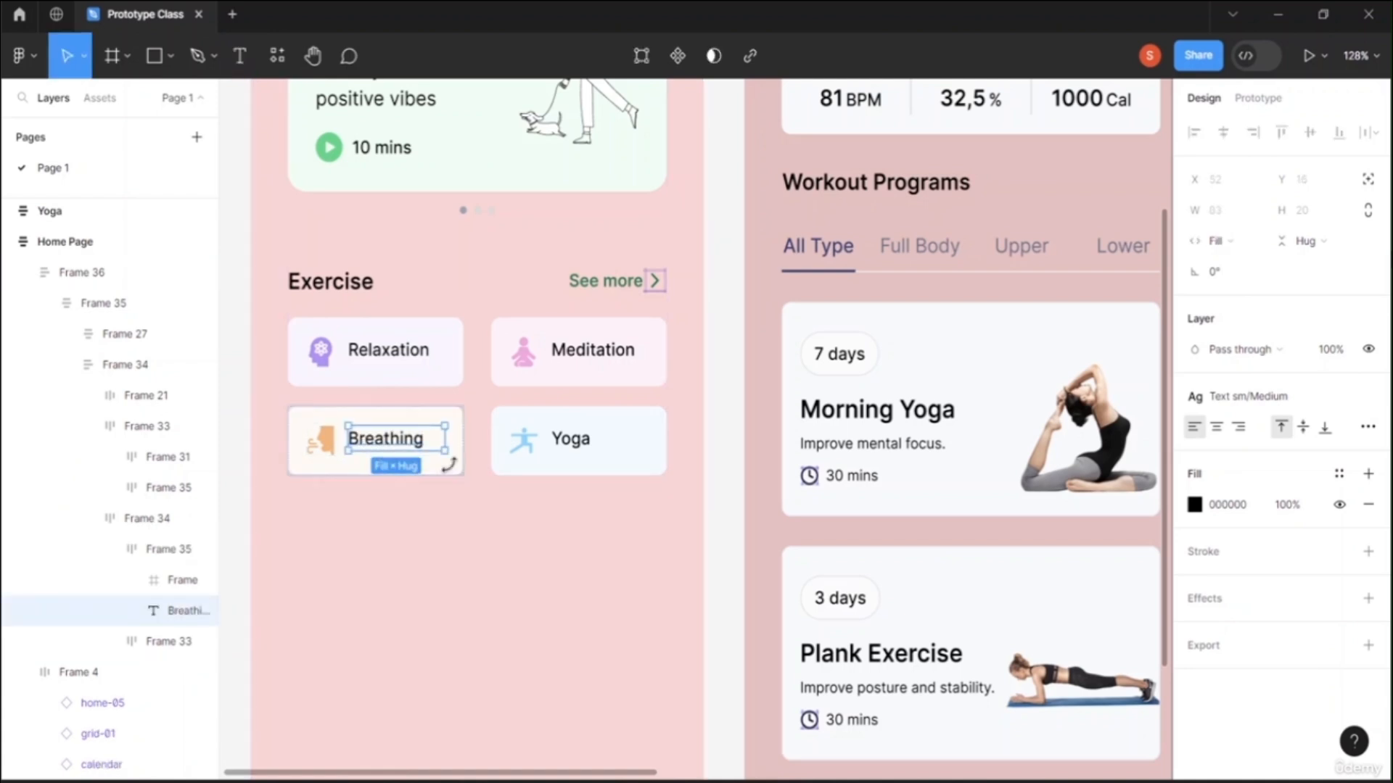
click(460, 513)
double_click(448, 464)
double_click(446, 465)
double_click(446, 464)
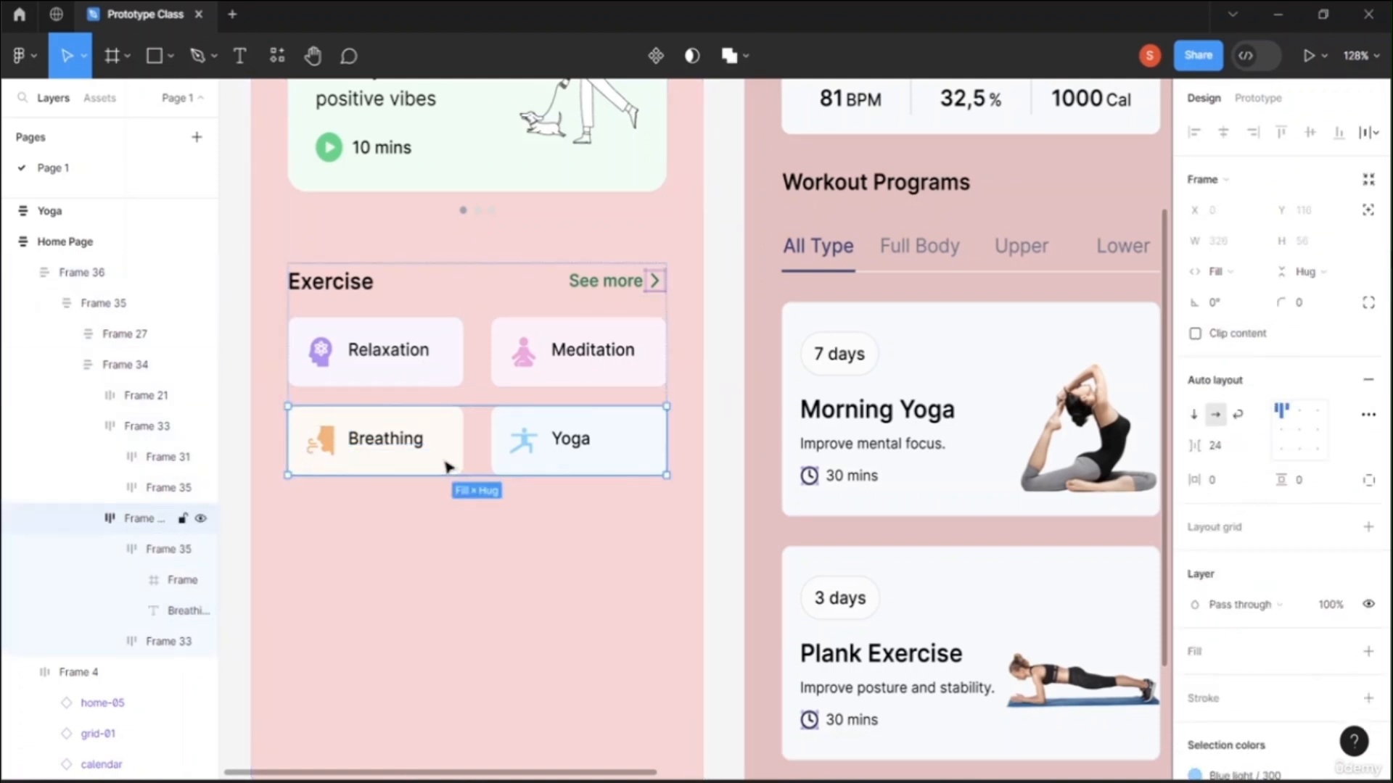
double_click(444, 461)
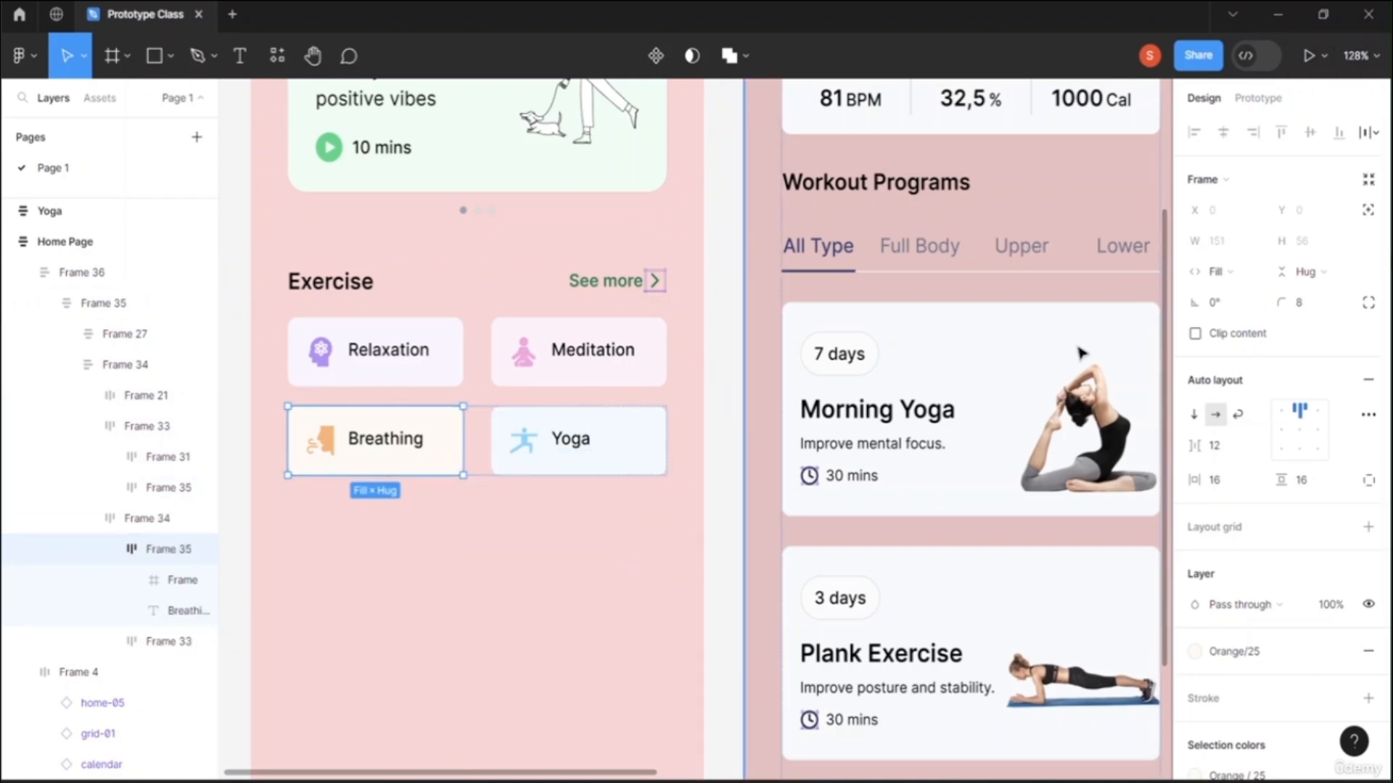
scroll(684, 442, down, 5)
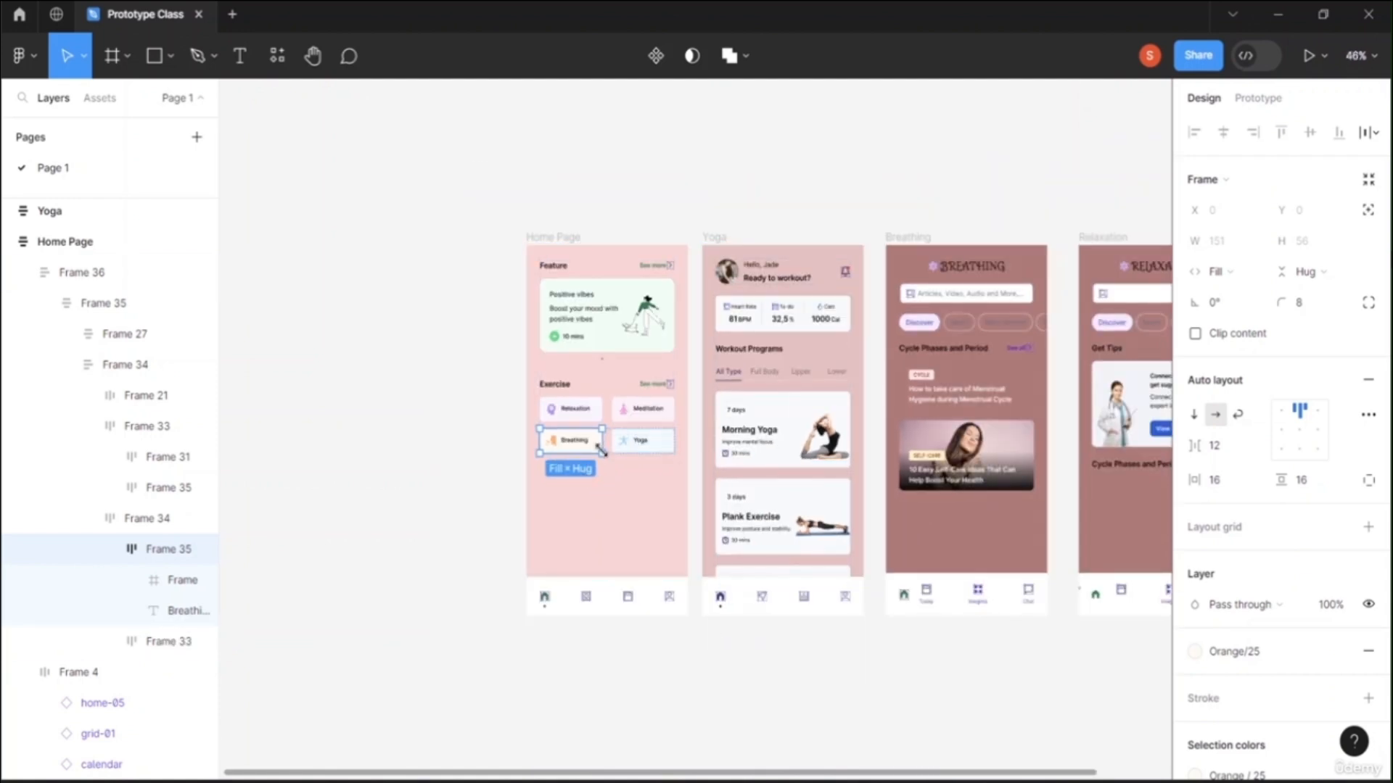
click(1262, 99)
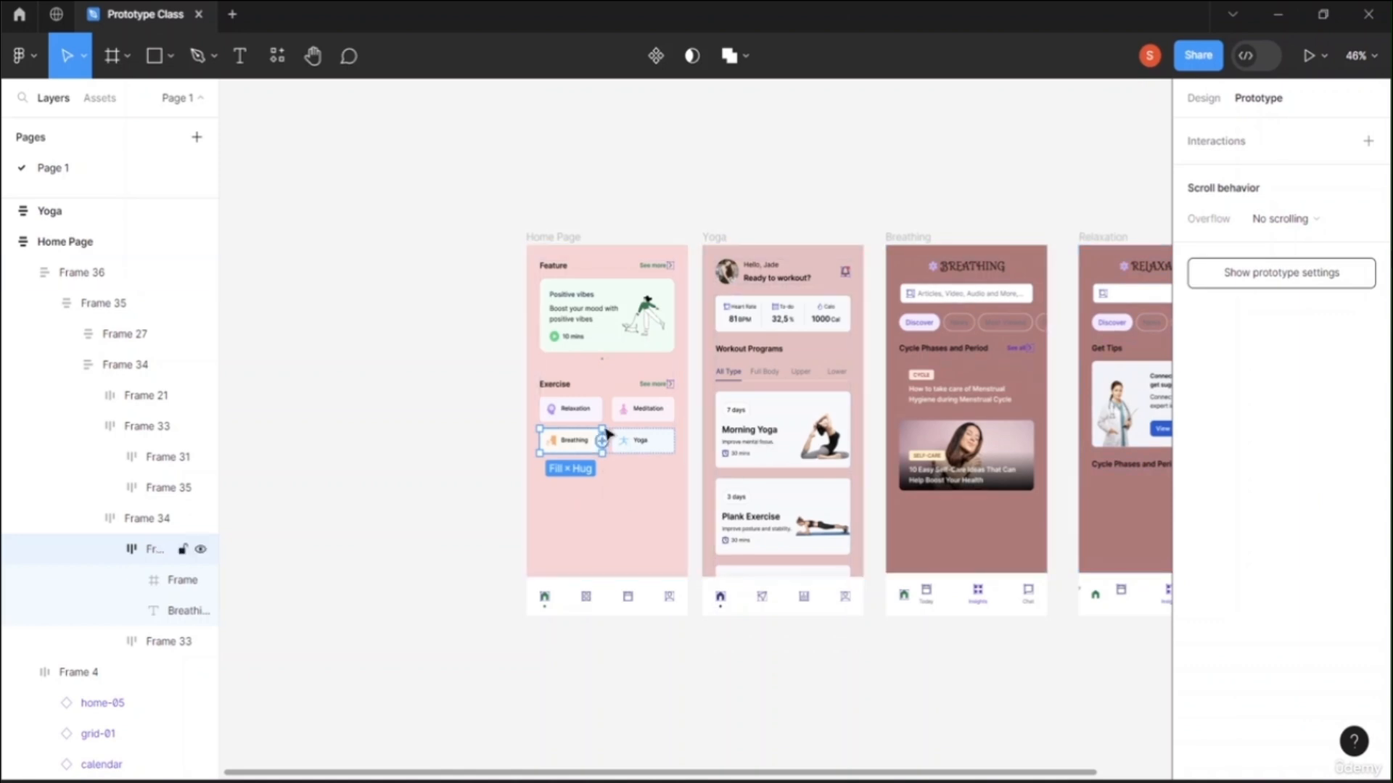
mouse_move(604, 443)
drag(602, 441, 928, 363)
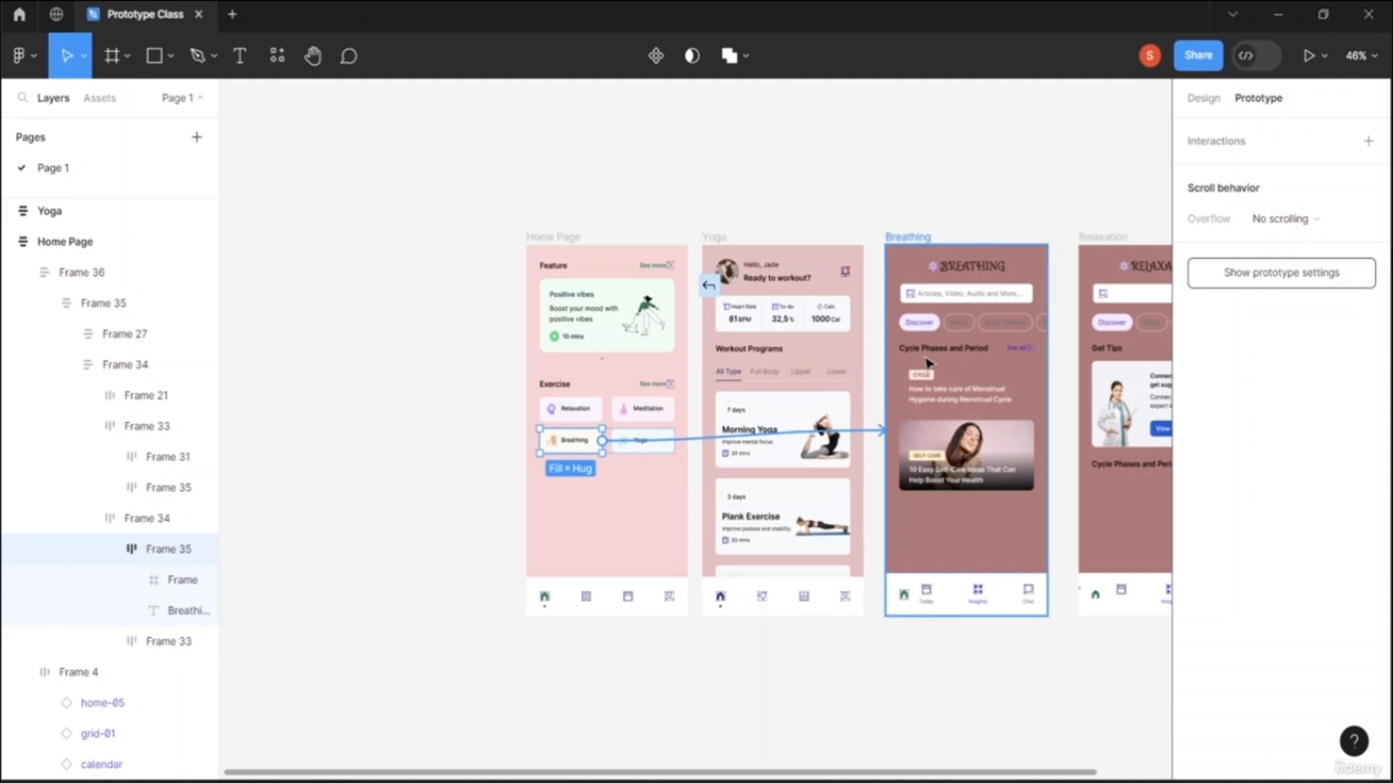
drag(929, 363, 930, 364)
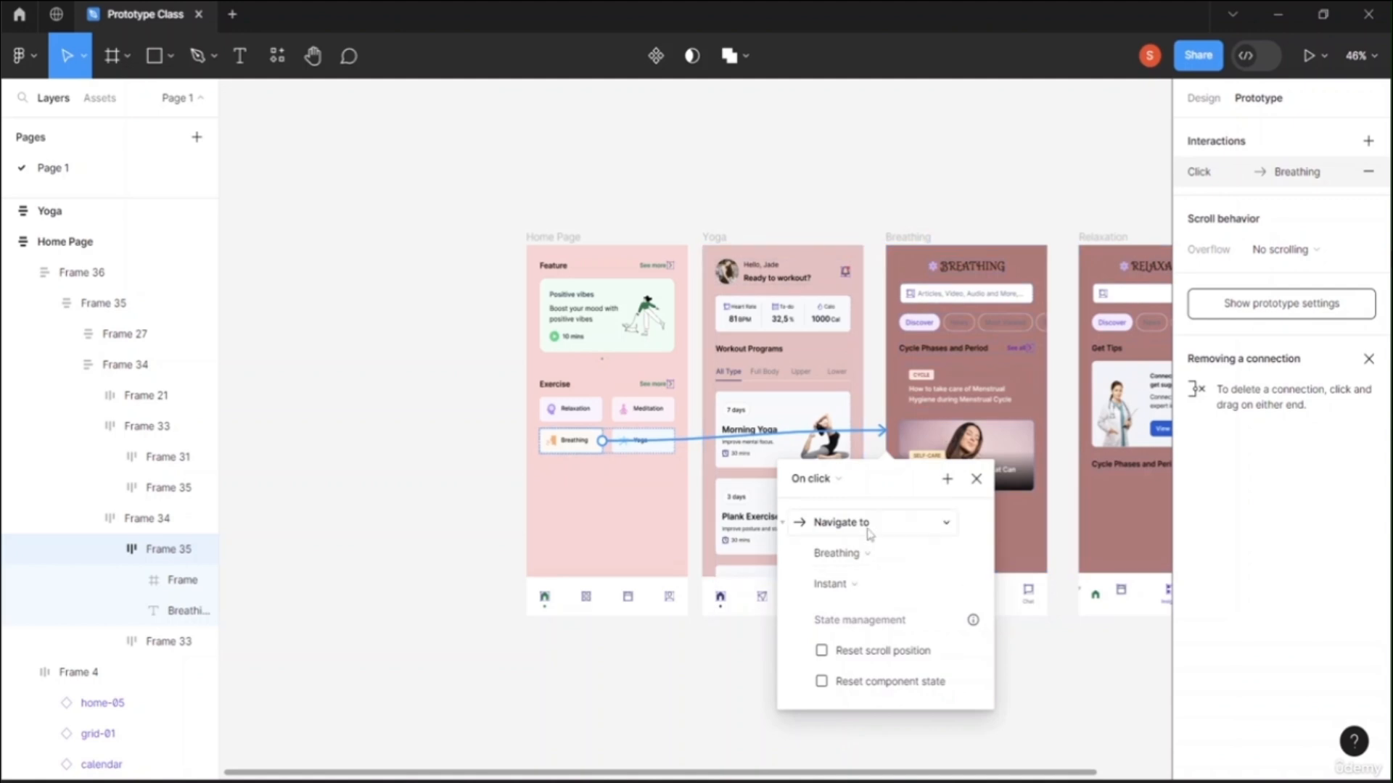
Step: Choose Navigate to as the connection's action and Breathing as its destination
click(945, 528)
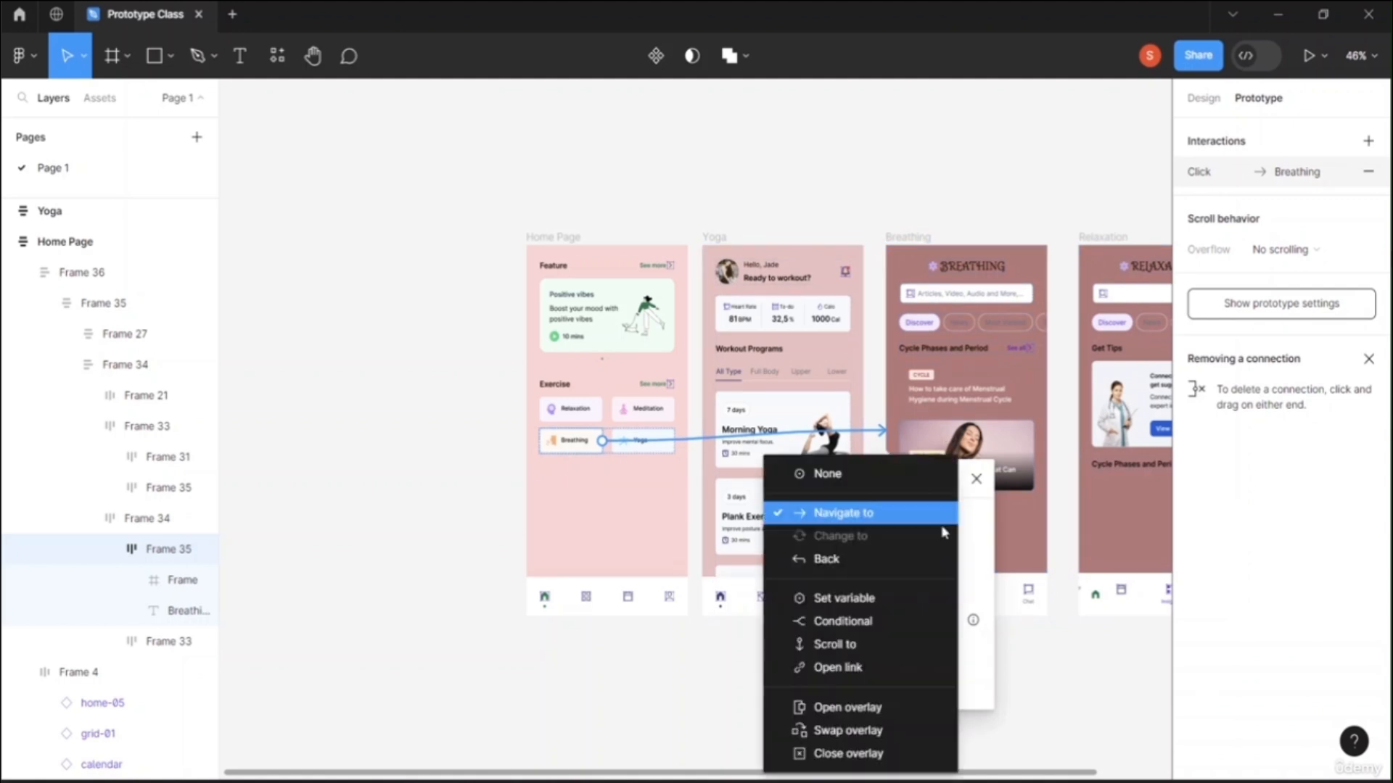
click(903, 522)
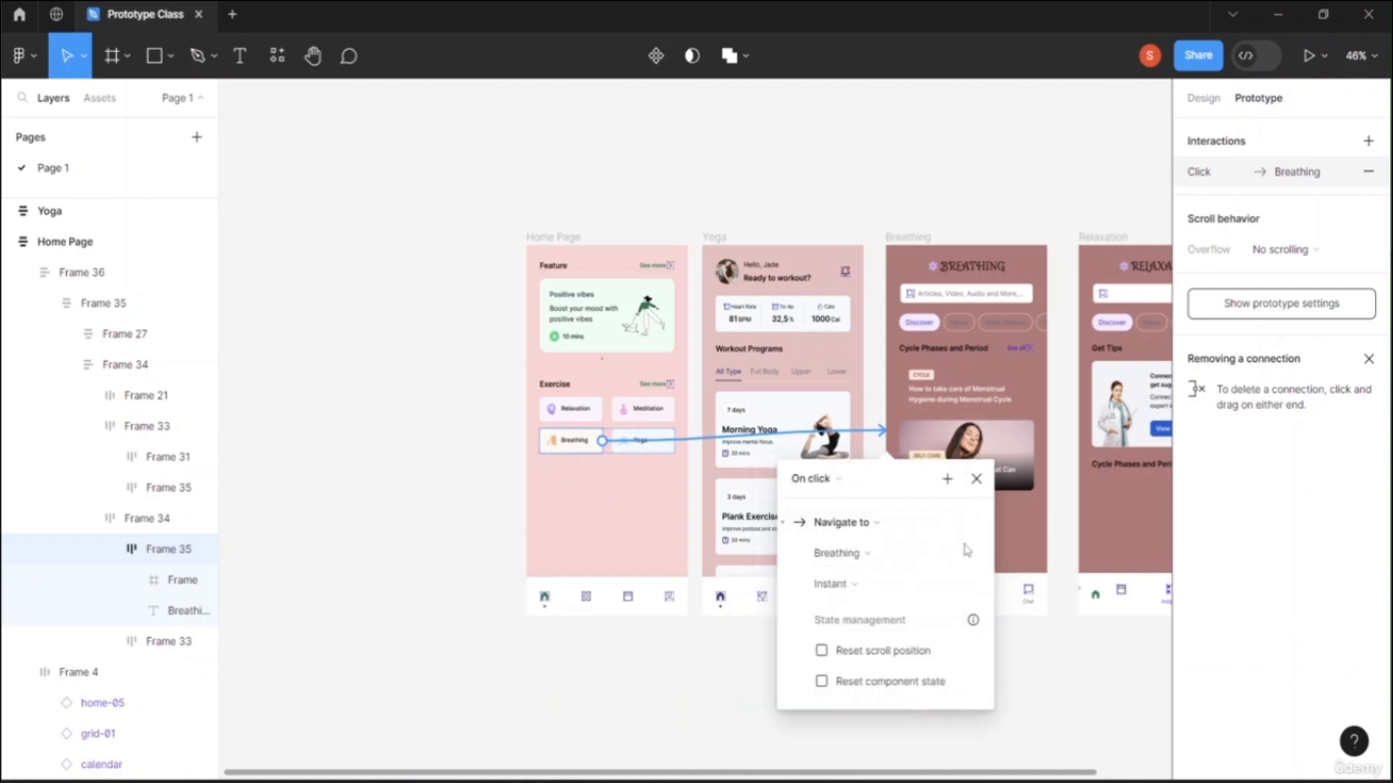
click(943, 559)
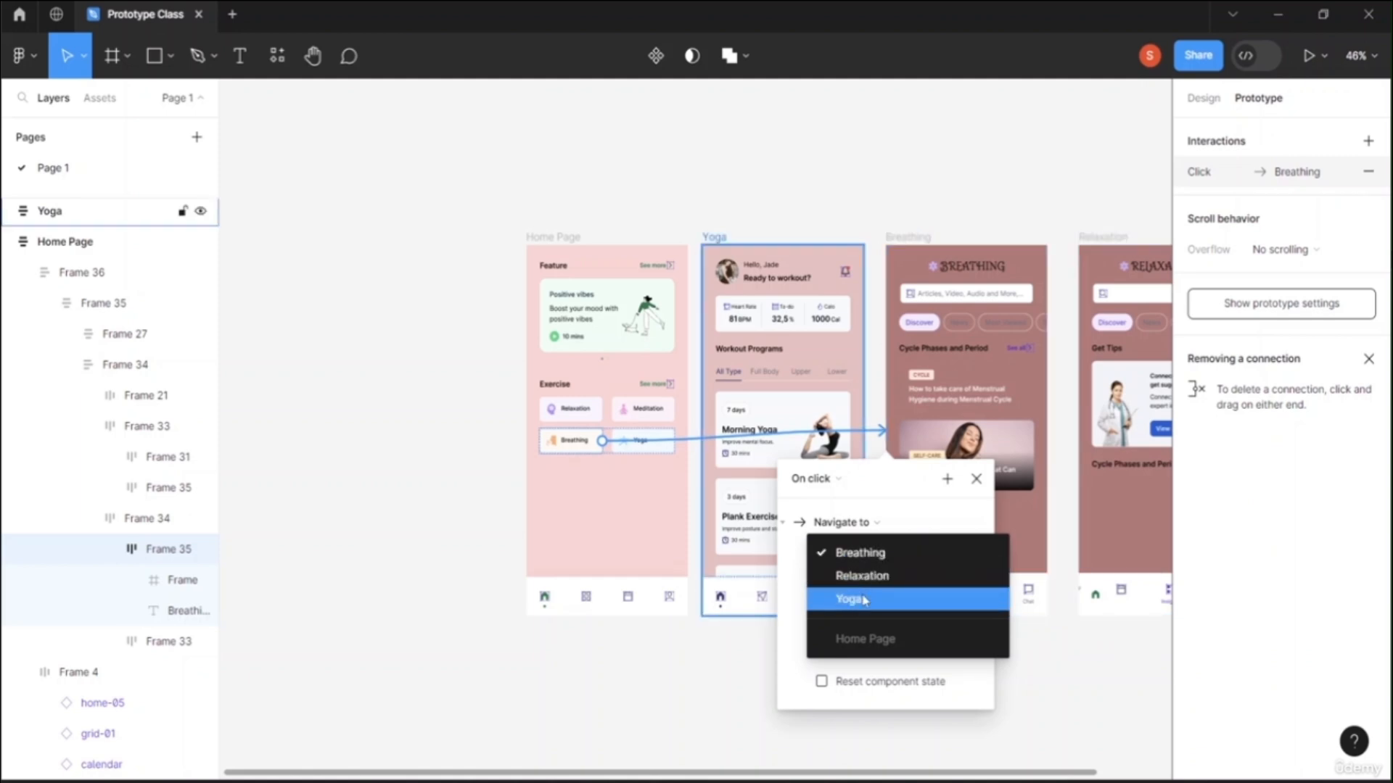
click(868, 558)
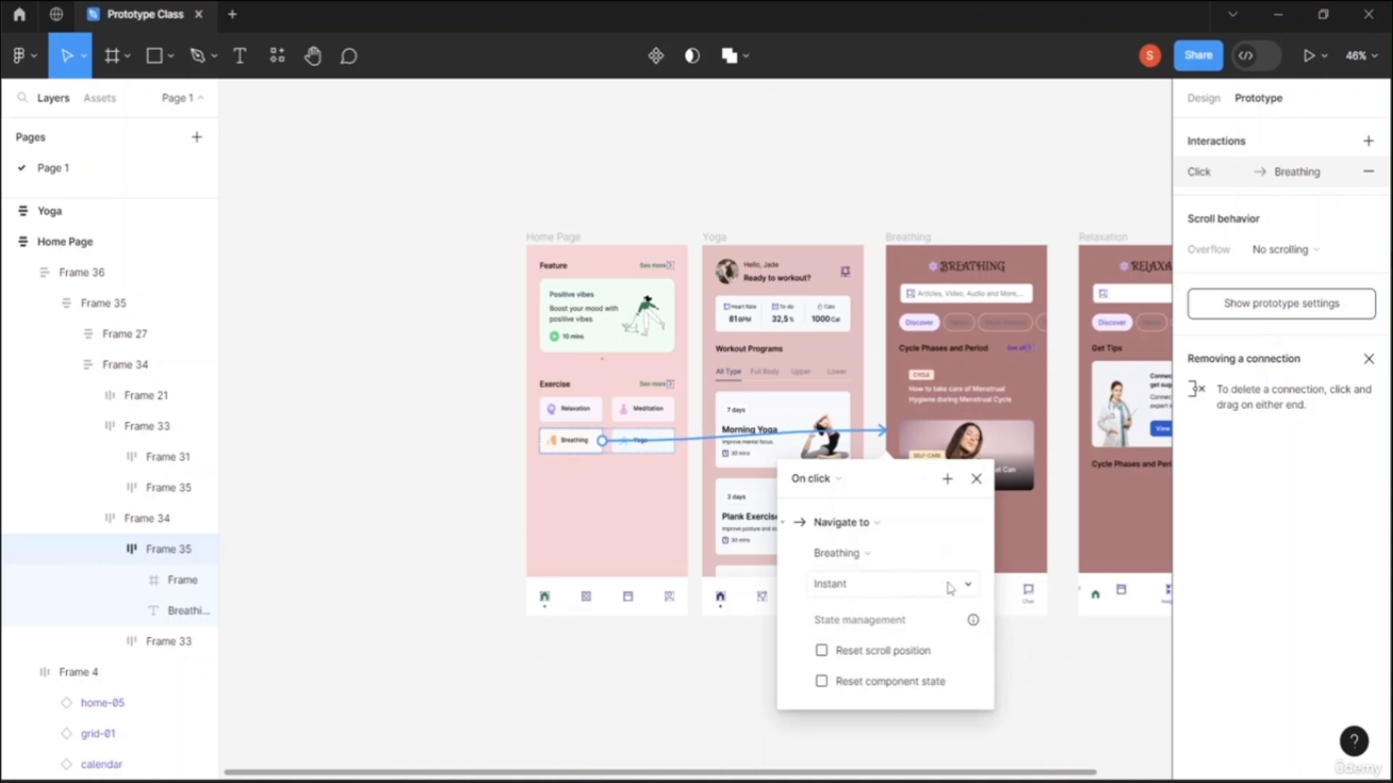
Step: Set the connection's animation to Dissolve with an Ease in curve
click(969, 588)
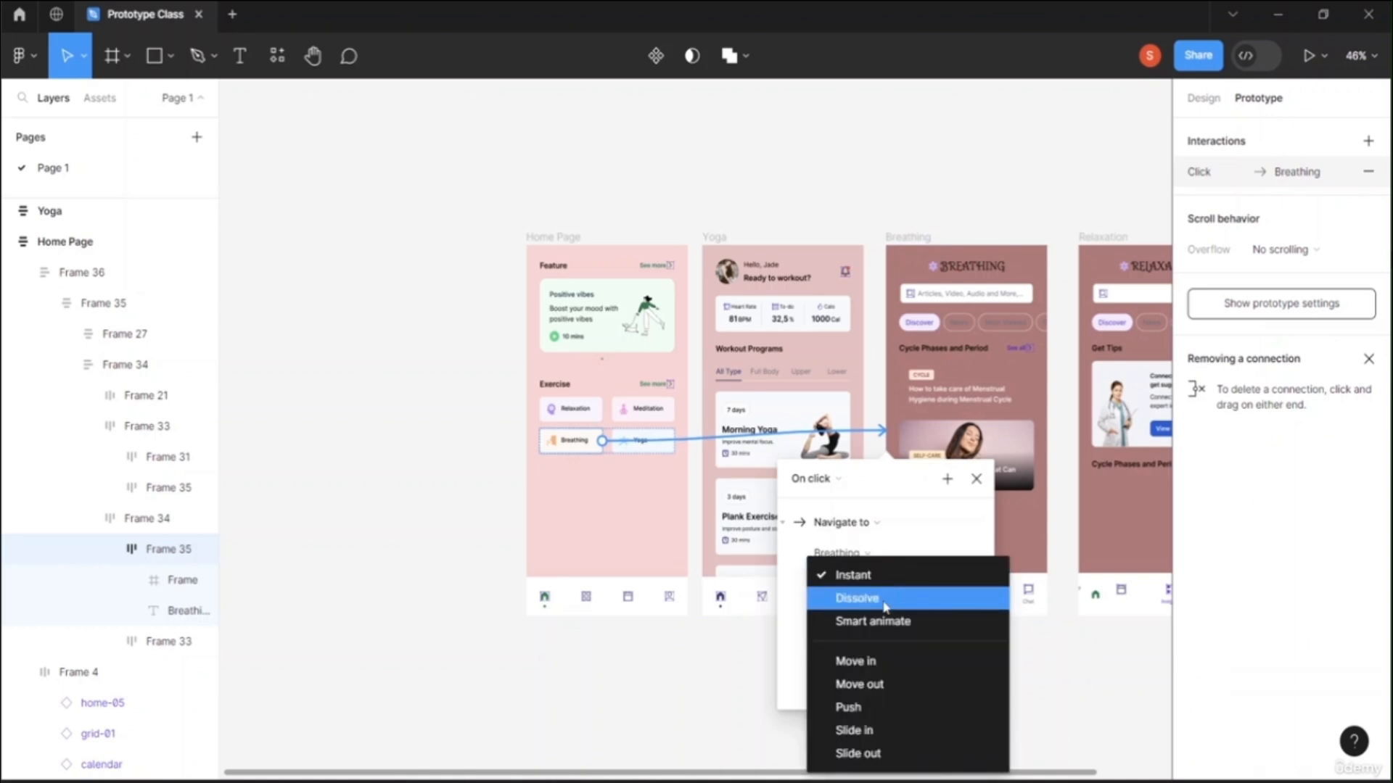
click(885, 599)
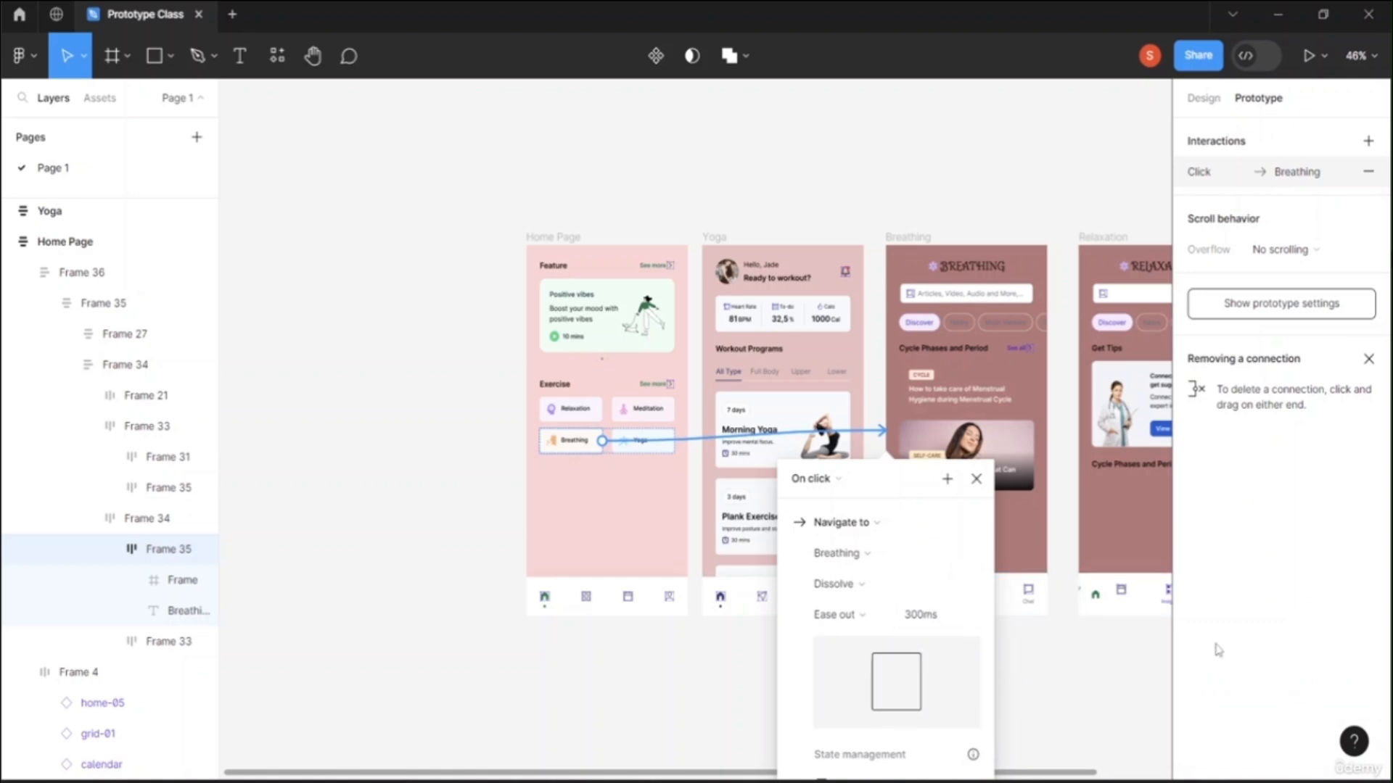
scroll(1110, 685, down, 5)
scroll(1109, 685, up, 2)
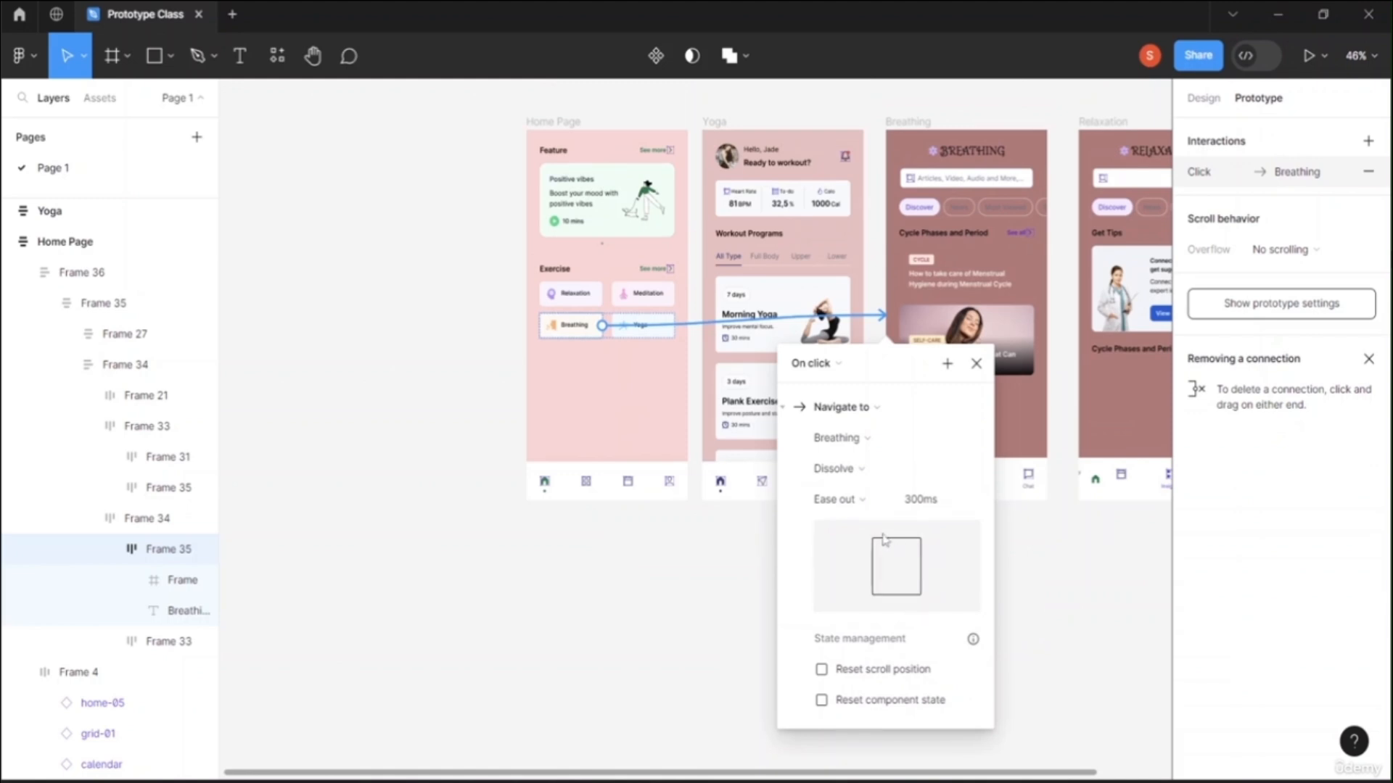
click(882, 506)
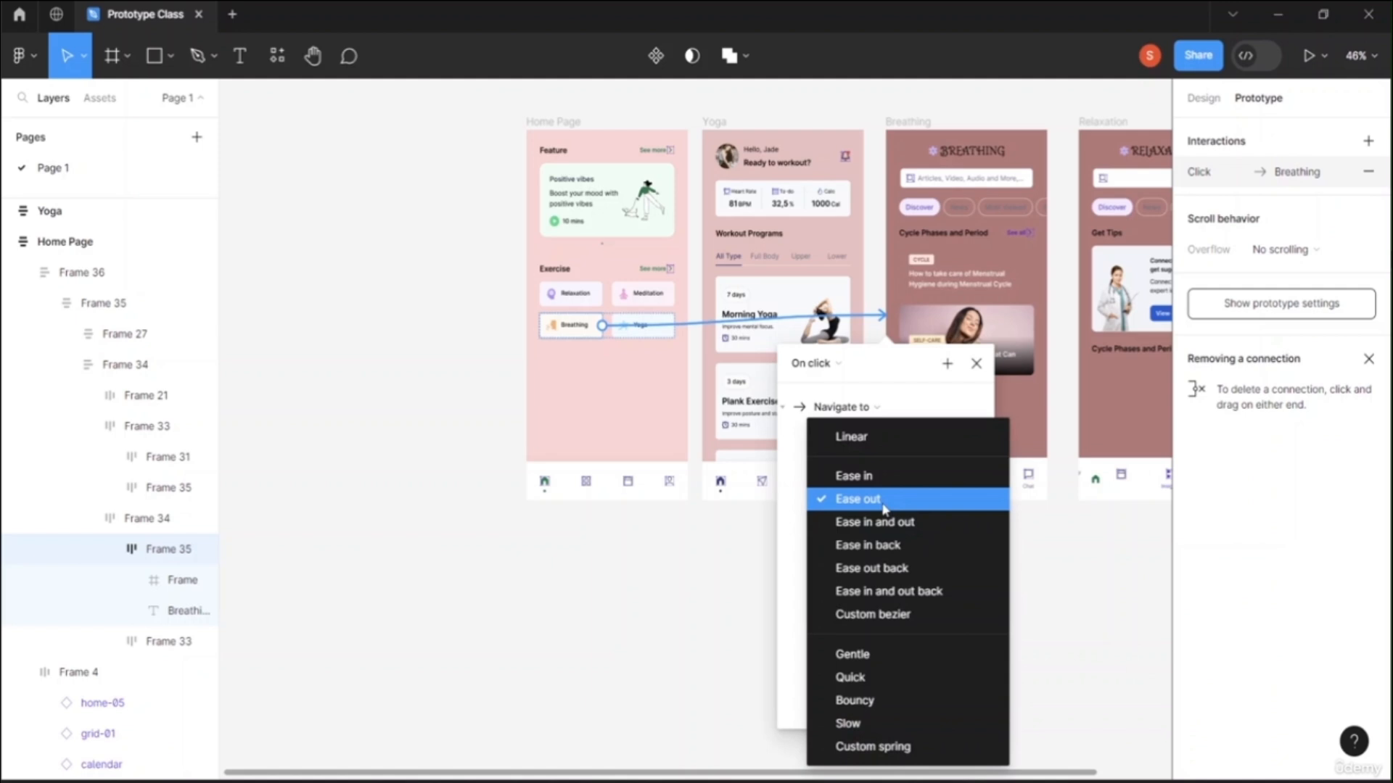
click(868, 476)
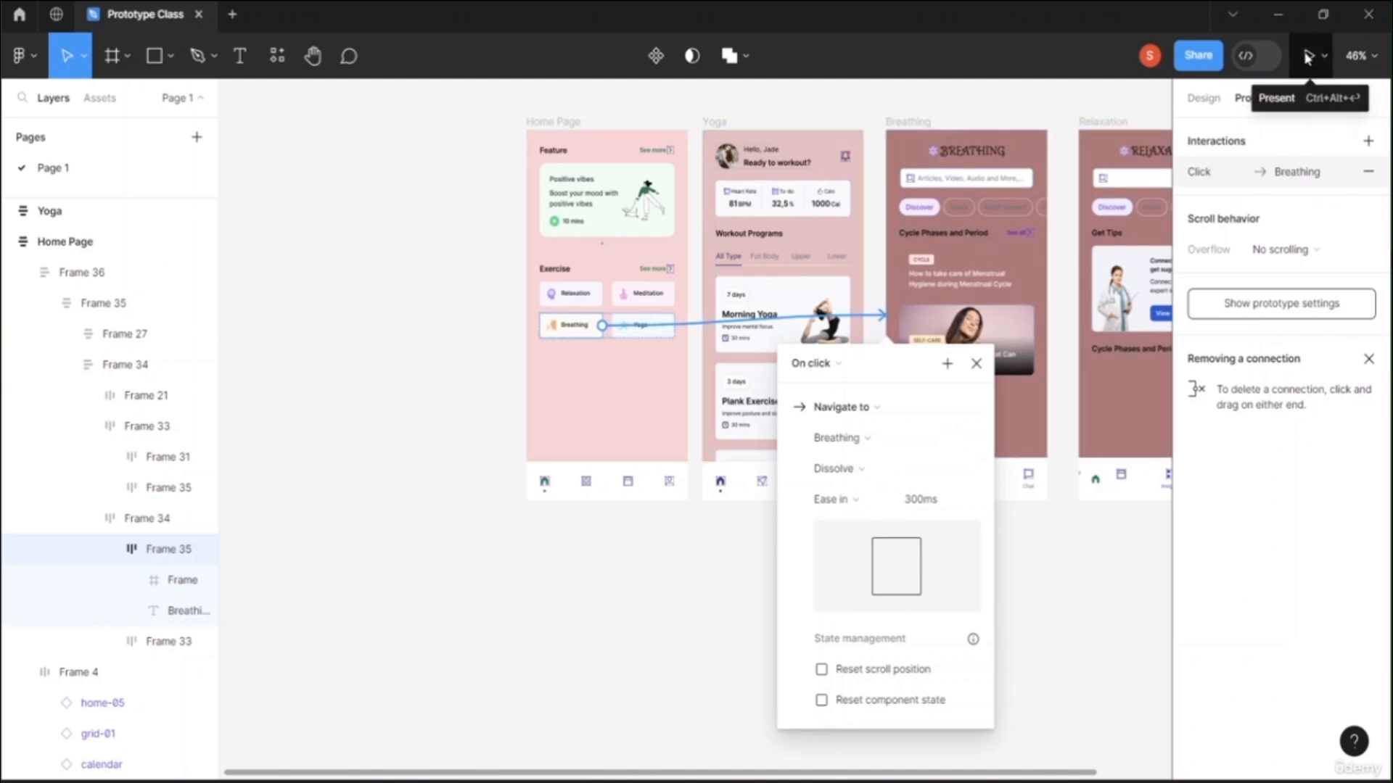
Step: Open the inline prototype preview, test the Breathing card's transition, and go back one screen
click(1325, 57)
click(1280, 127)
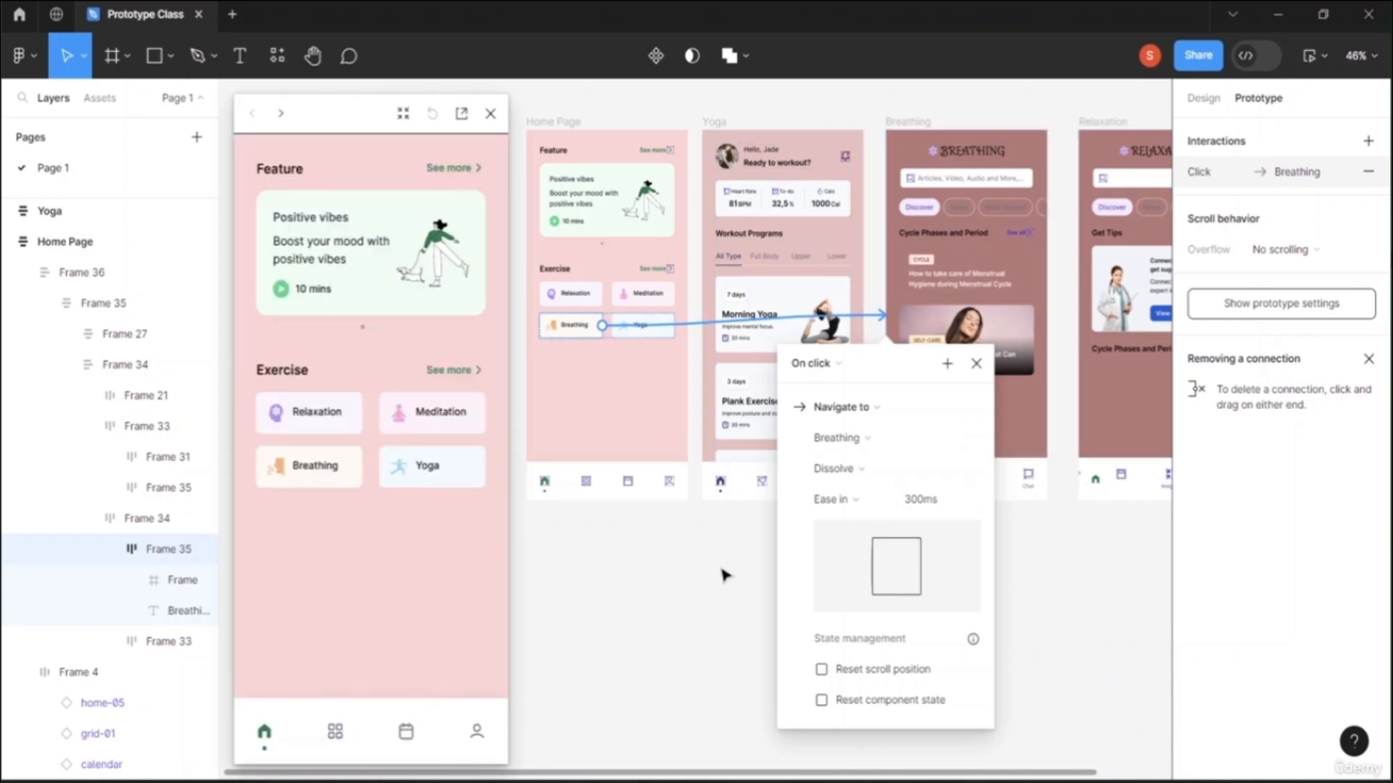
click(329, 472)
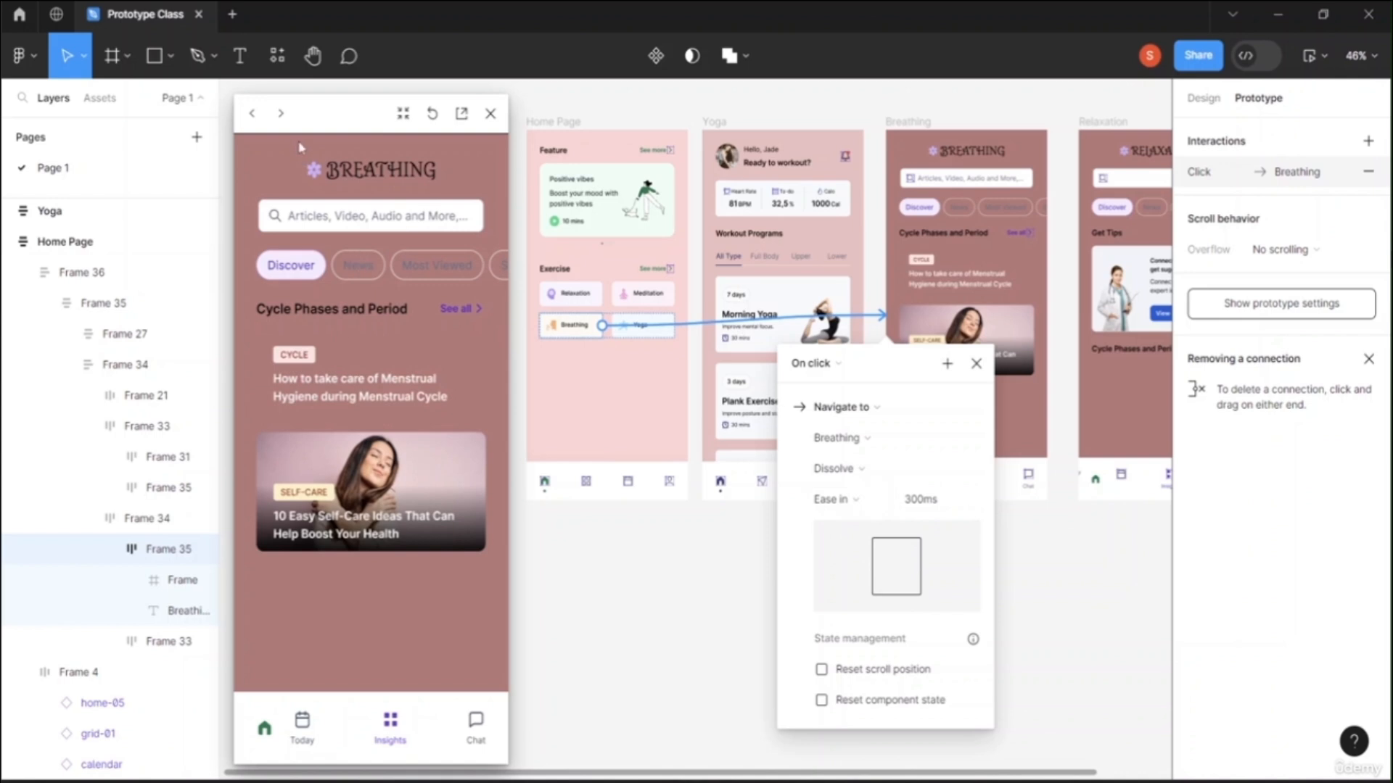
click(252, 113)
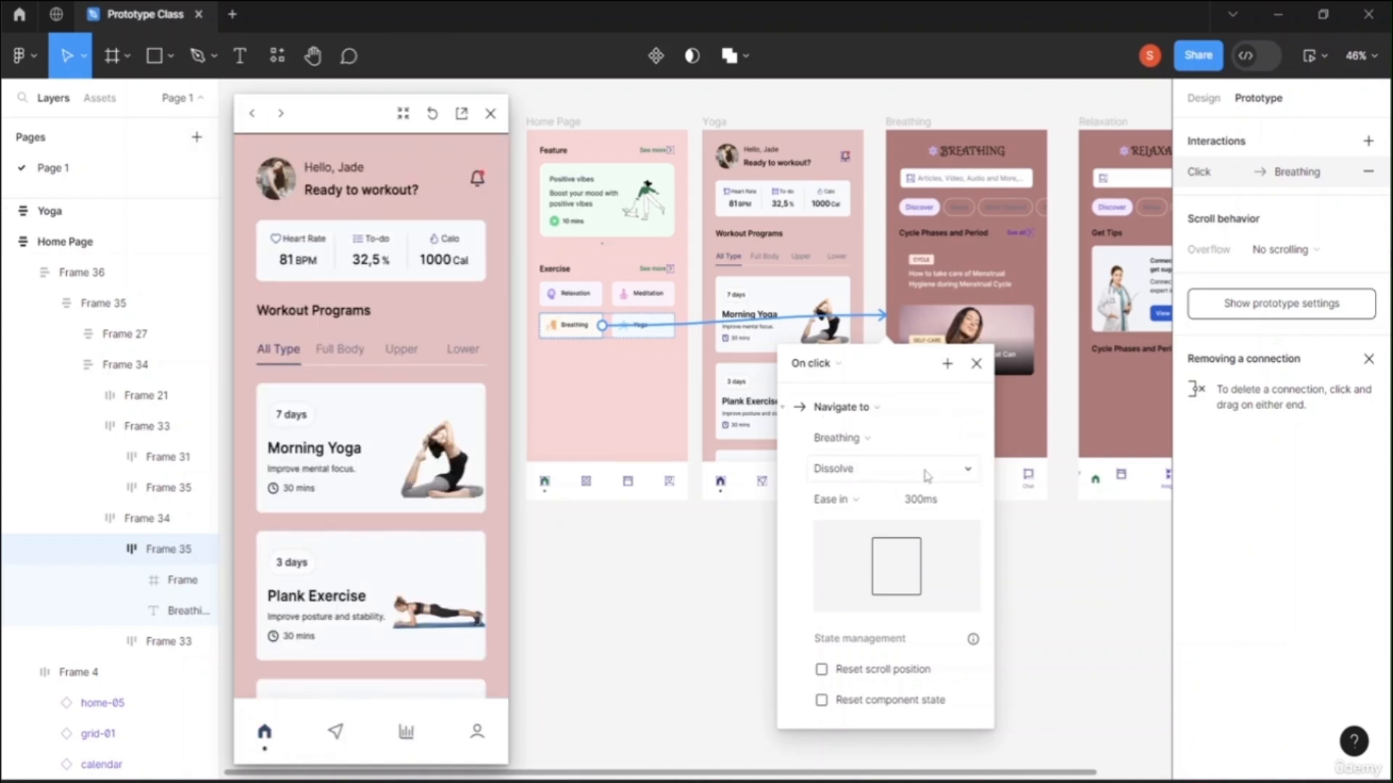
Step: Set the connection's animation to Instant and test the Breathing card again from the previewed Home Page
click(926, 475)
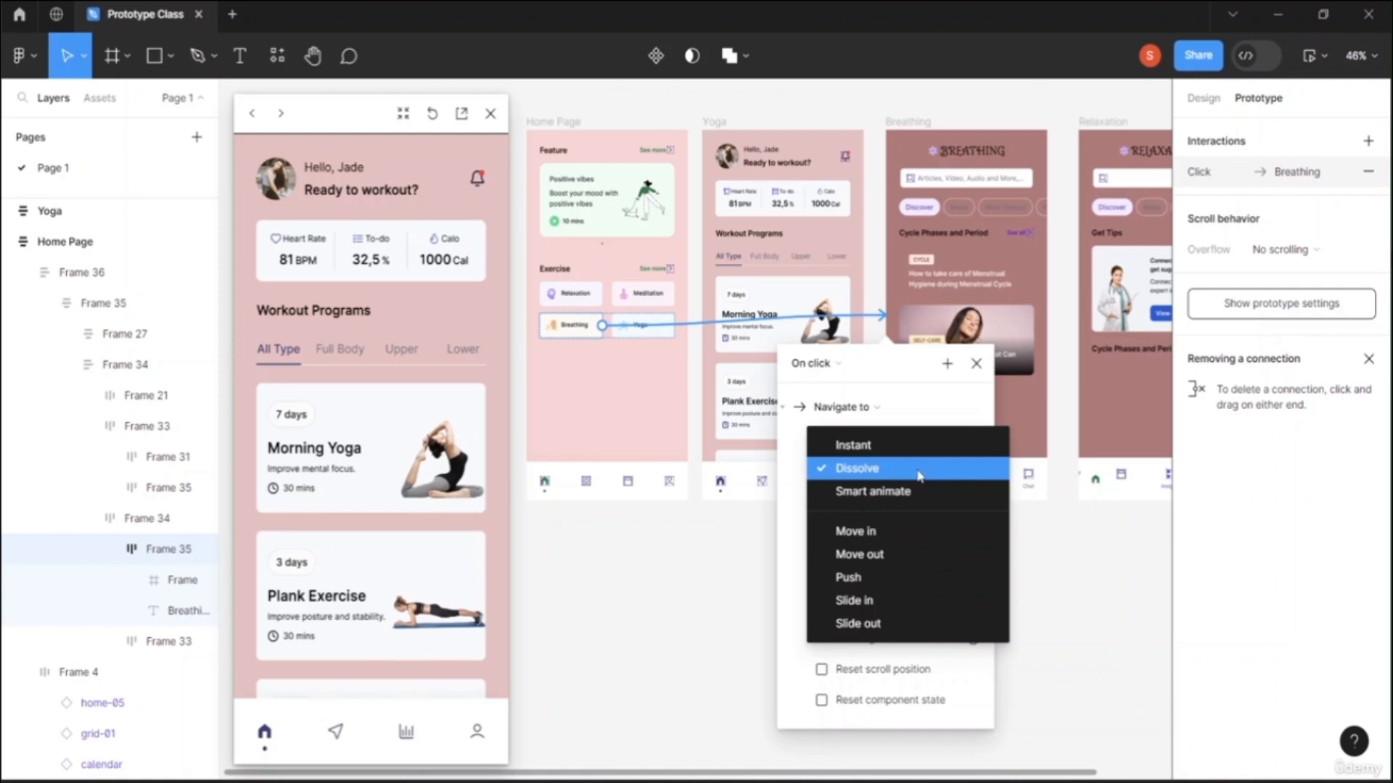
click(899, 445)
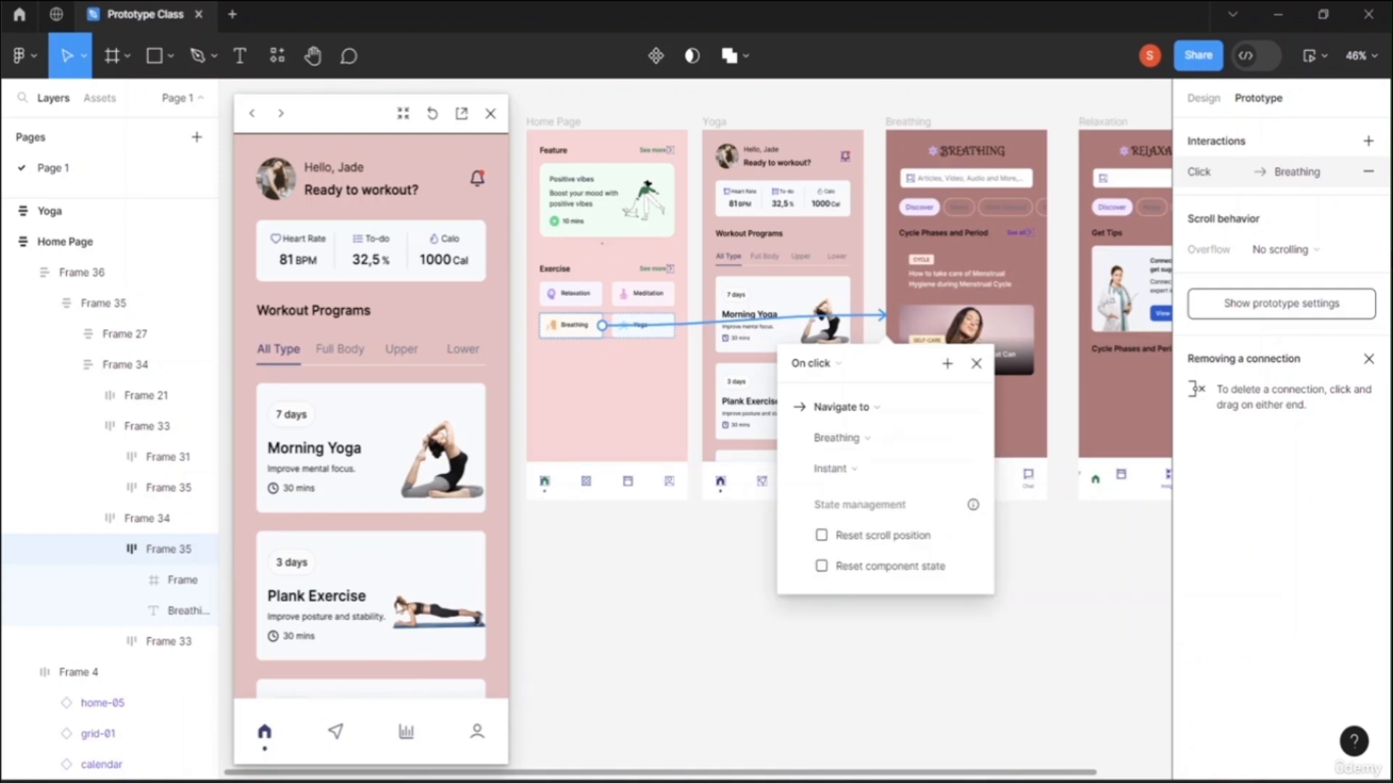
click(252, 113)
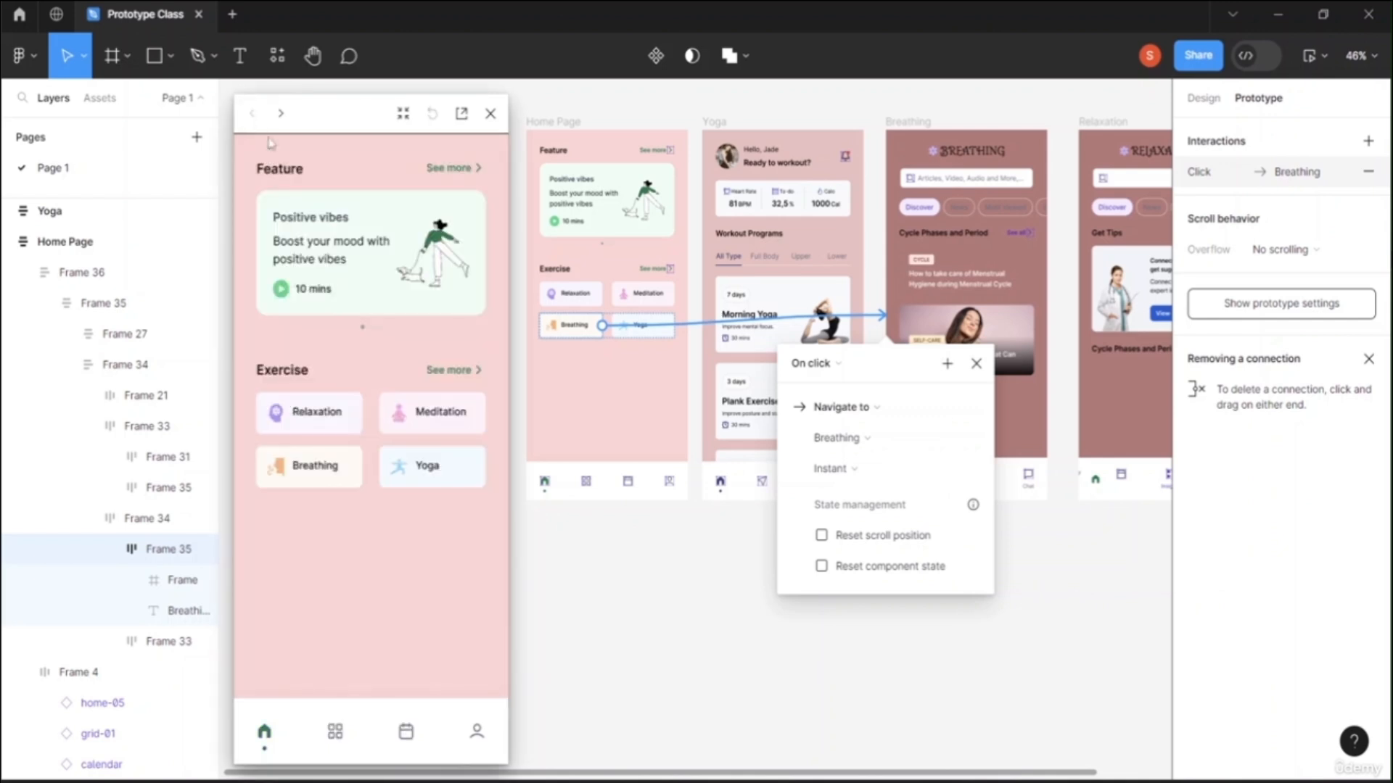
click(320, 474)
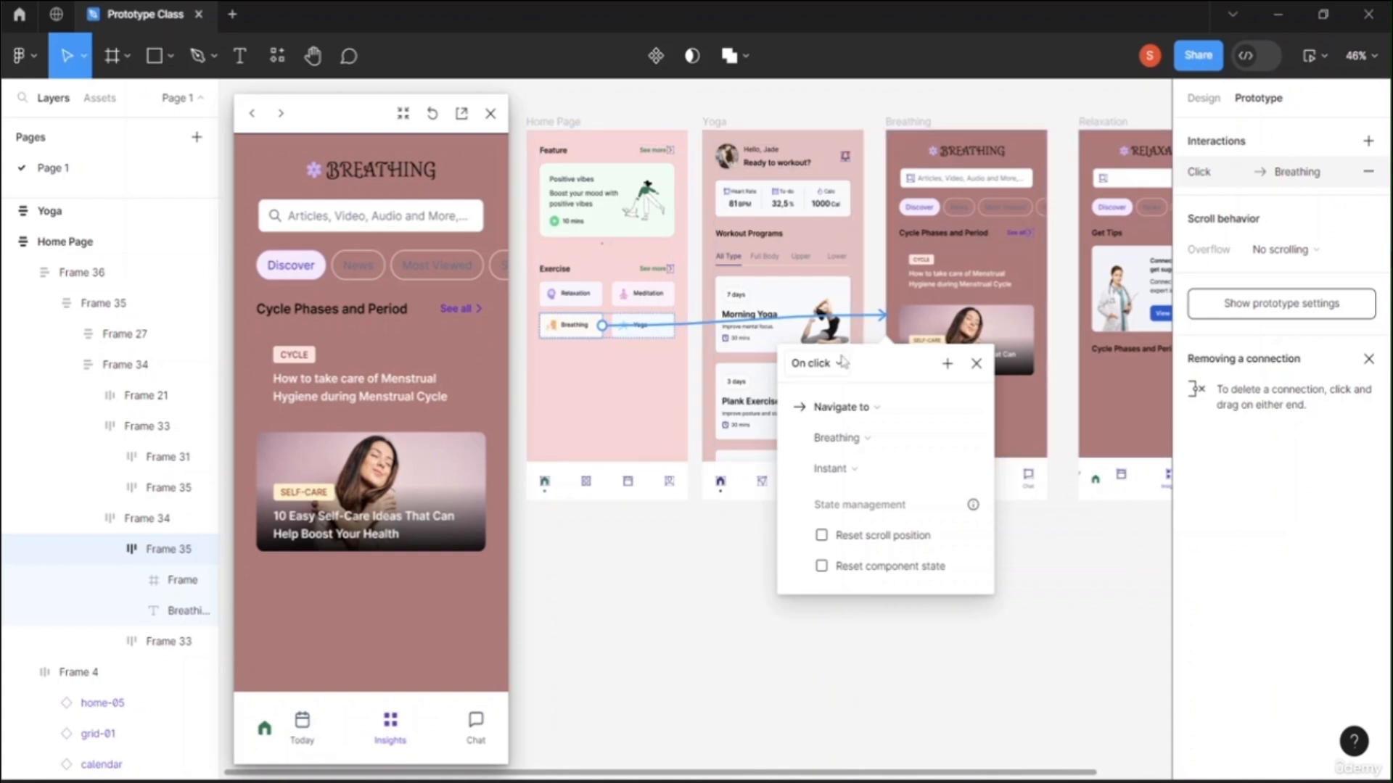
click(844, 364)
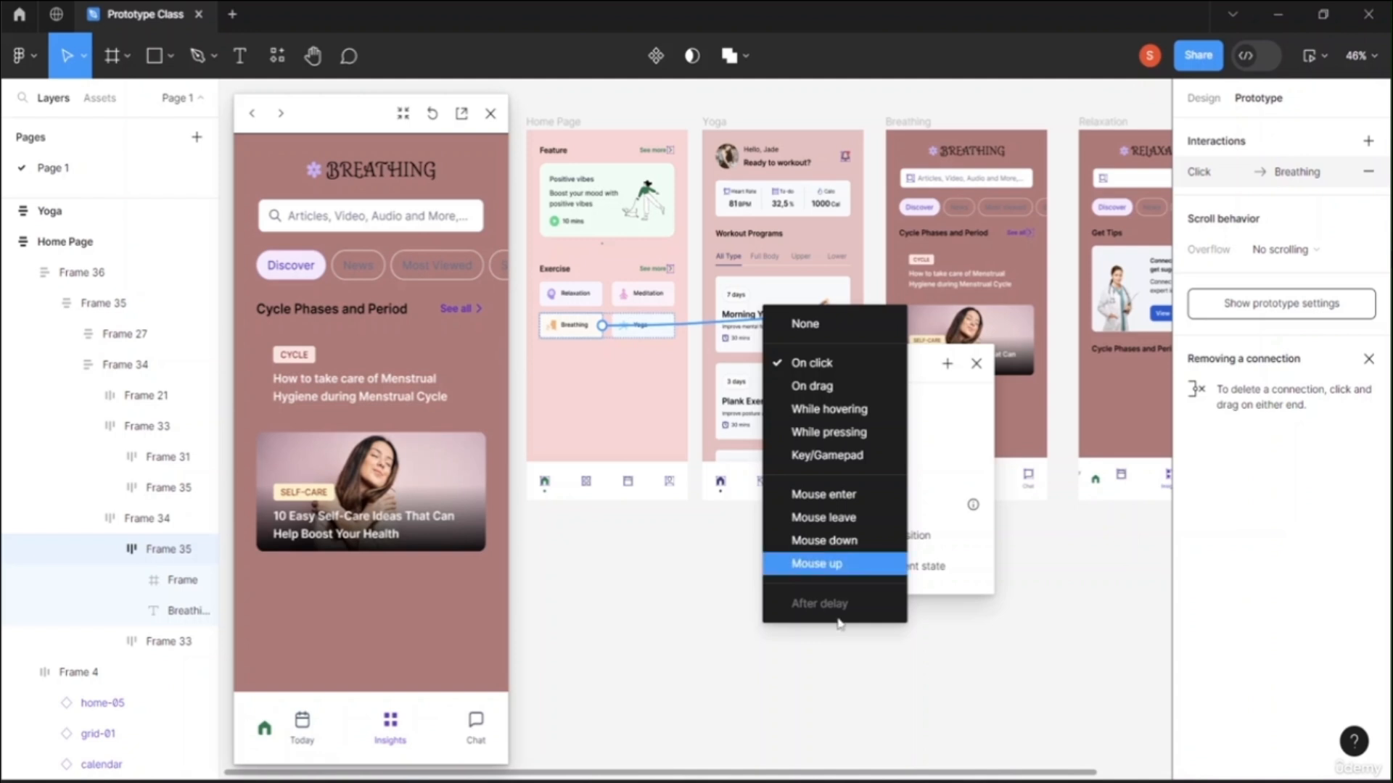
click(986, 667)
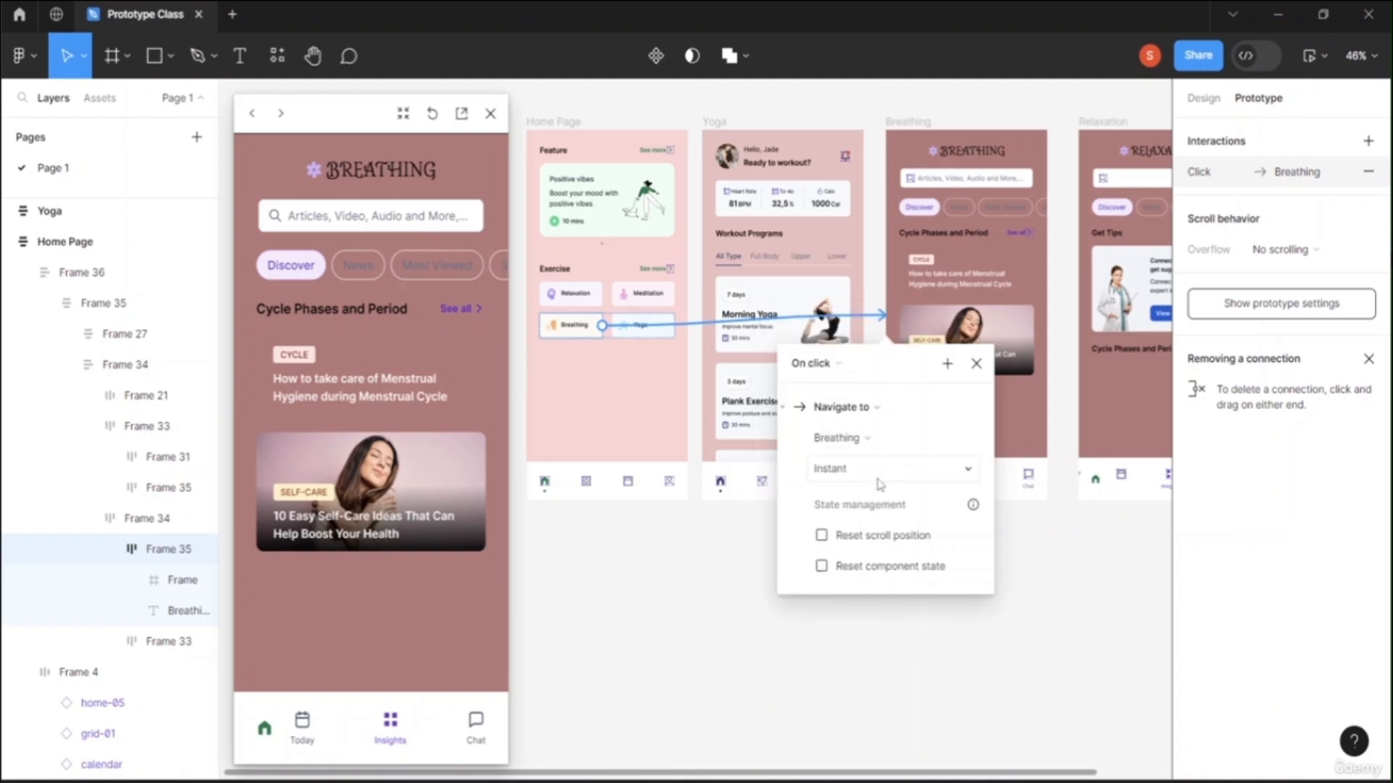
Step: Set the connection's animation to Dissolve and test the Breathing card from the previewed Home Page
click(969, 475)
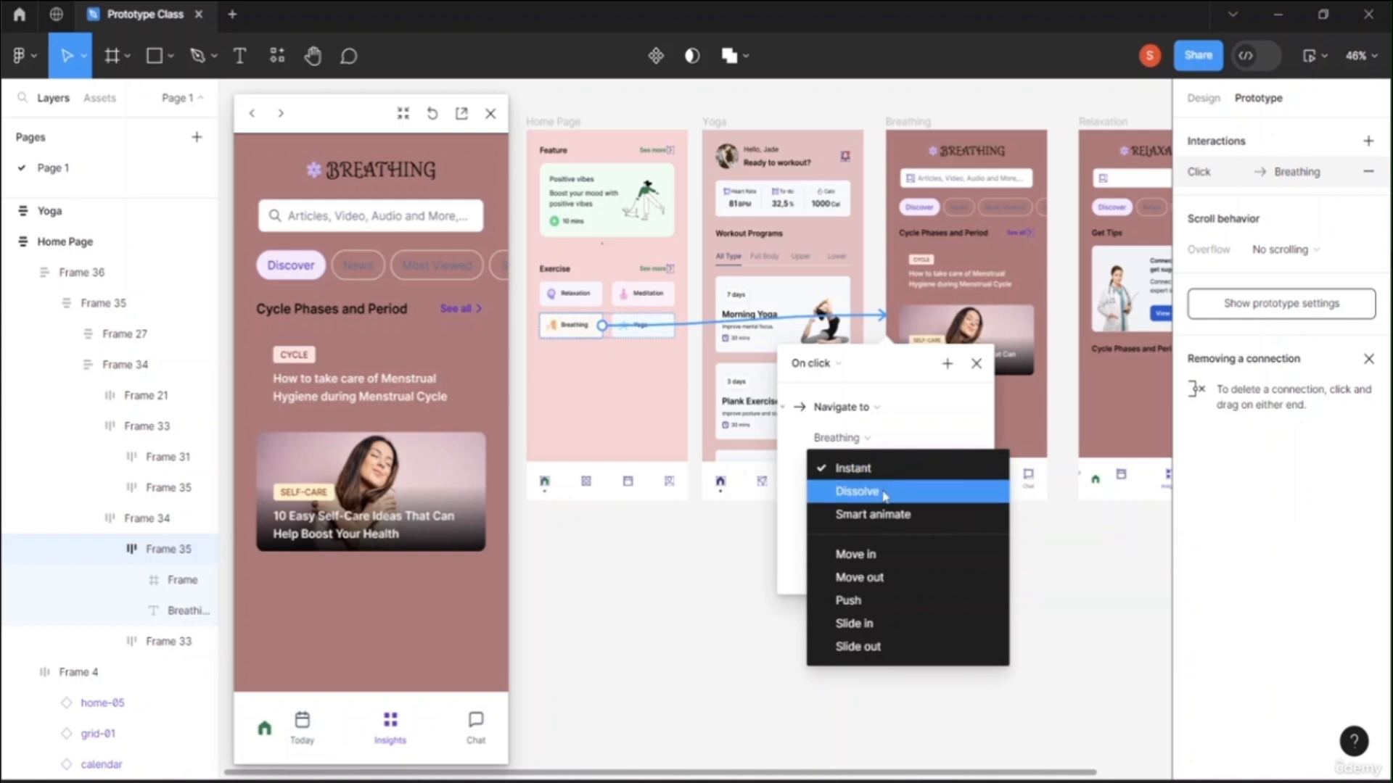
click(885, 493)
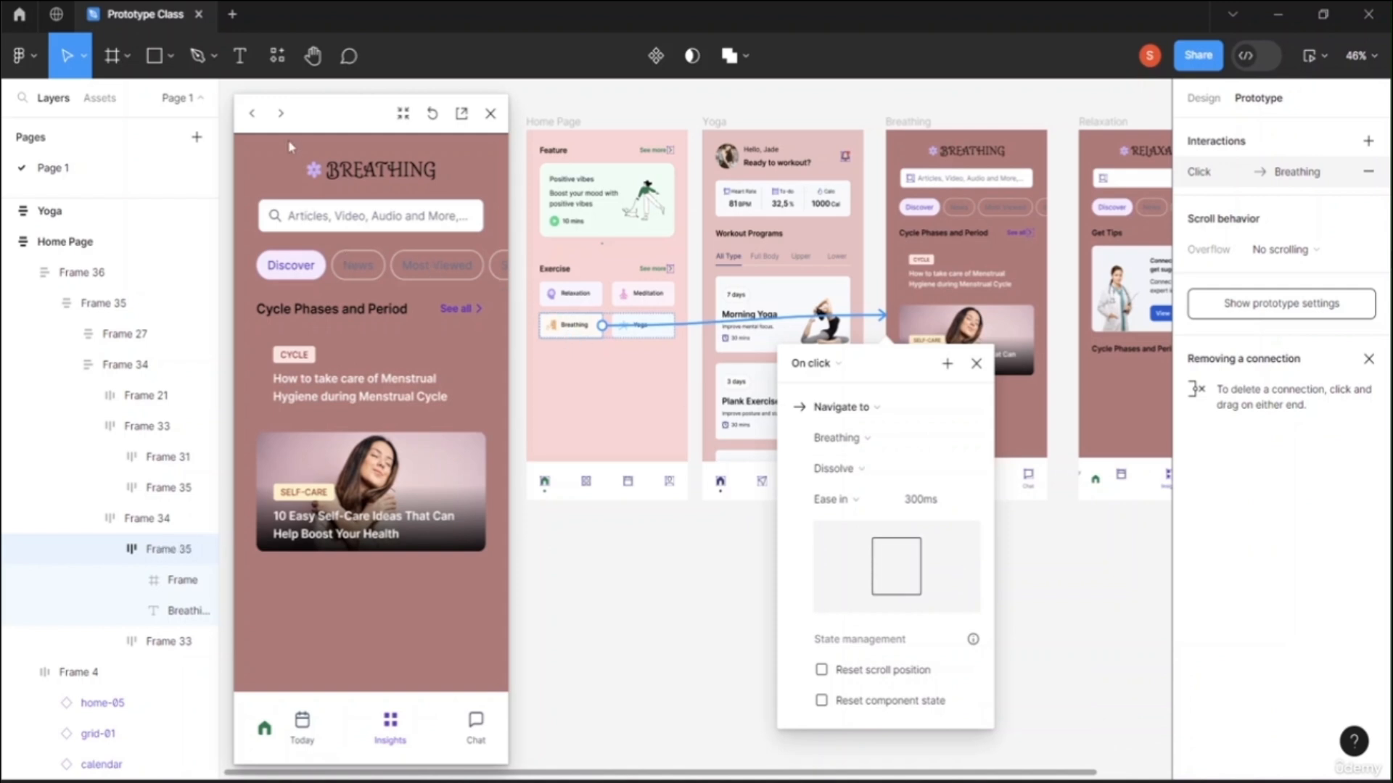
click(252, 113)
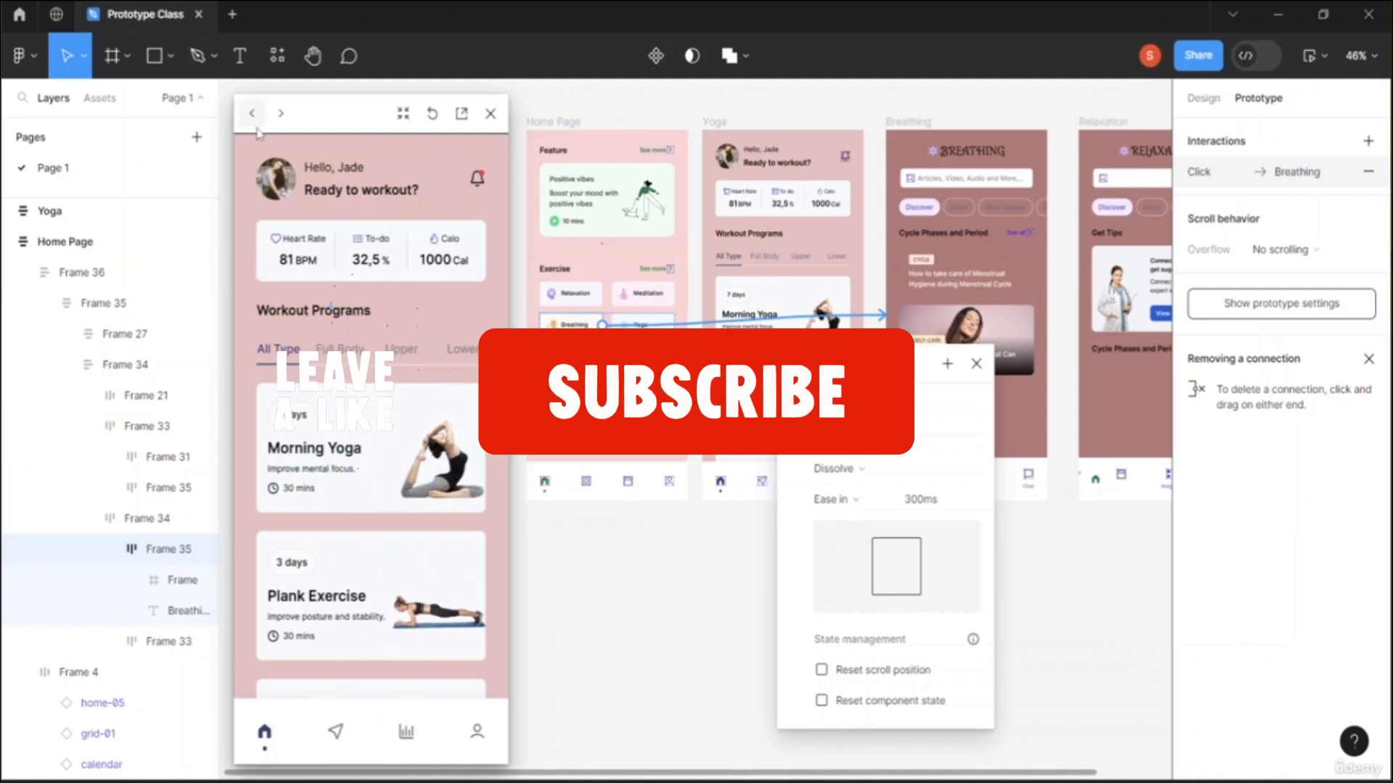
click(252, 113)
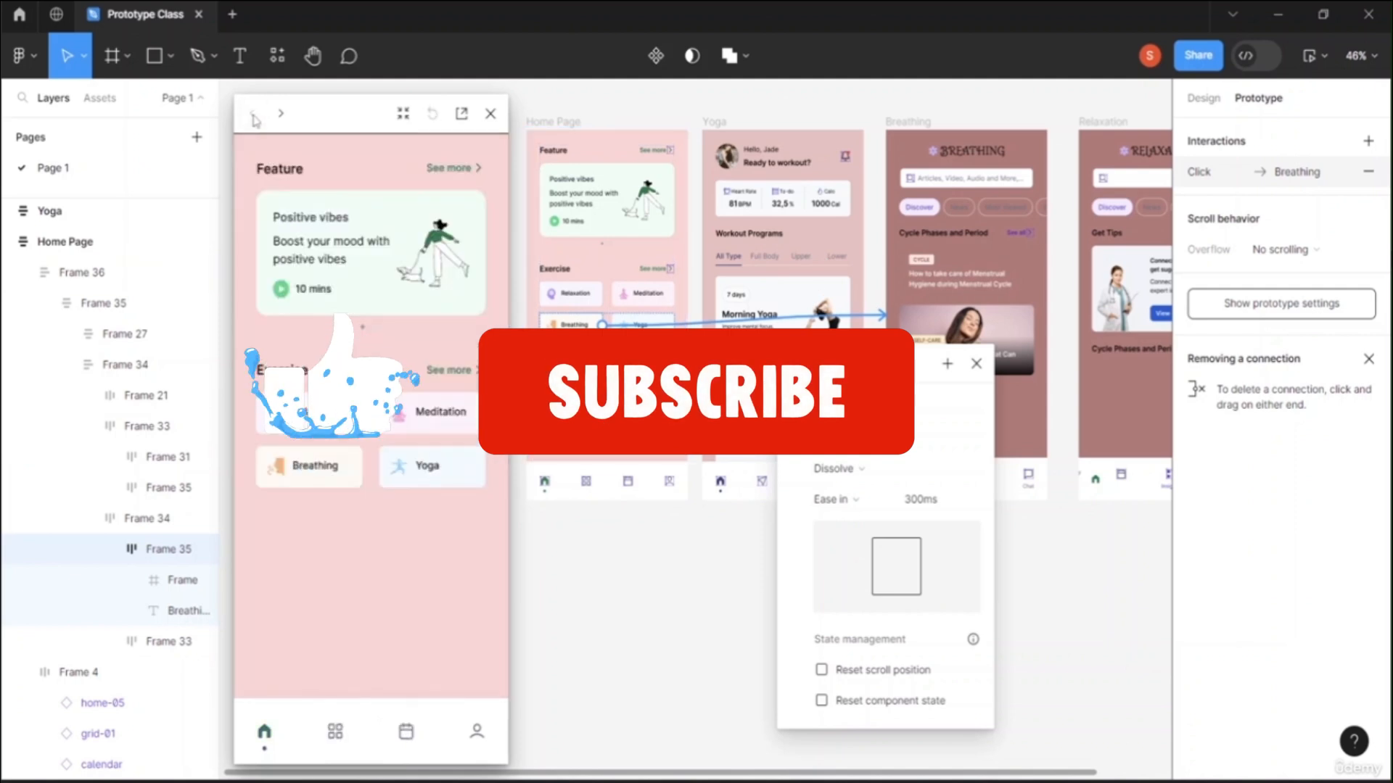
click(325, 470)
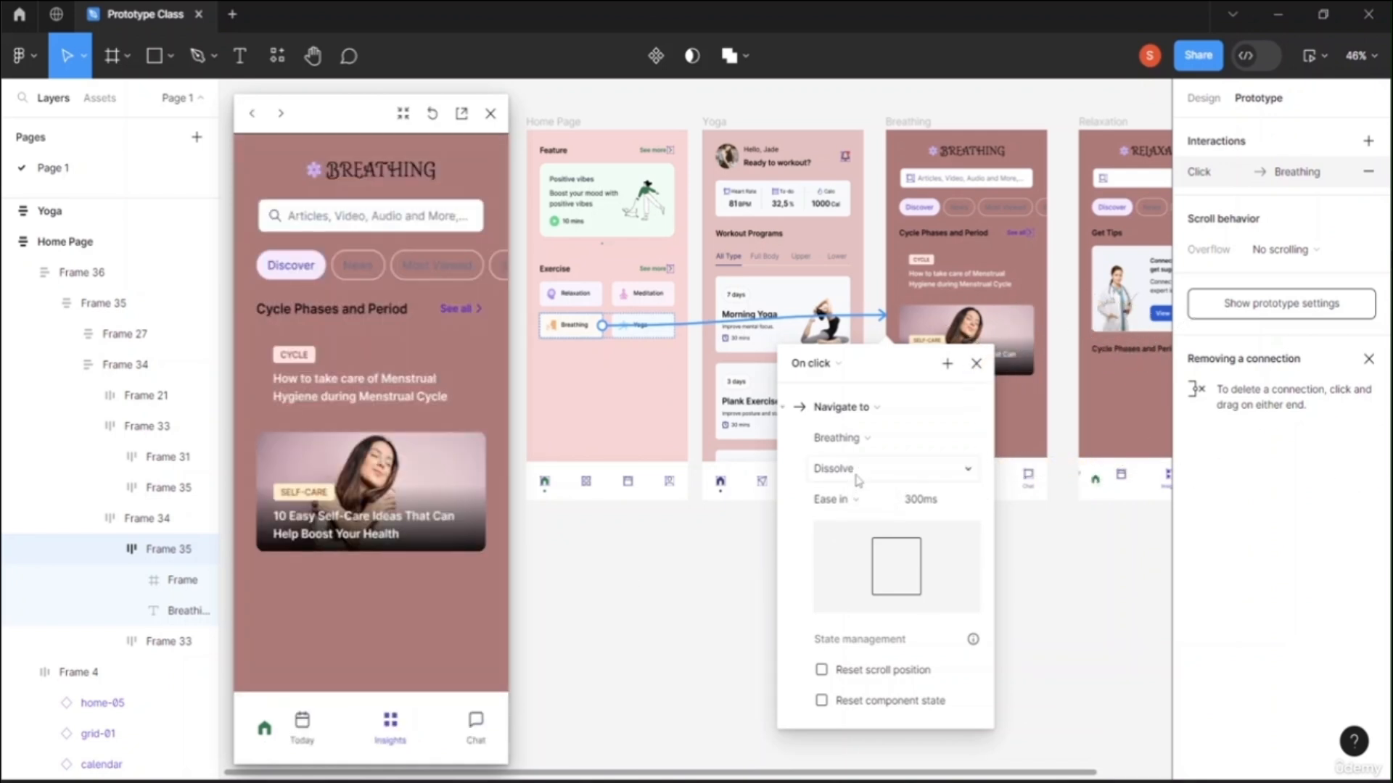
Step: Change the connection's animation to Move in and test the Breathing card from the previewed Home Page
click(951, 470)
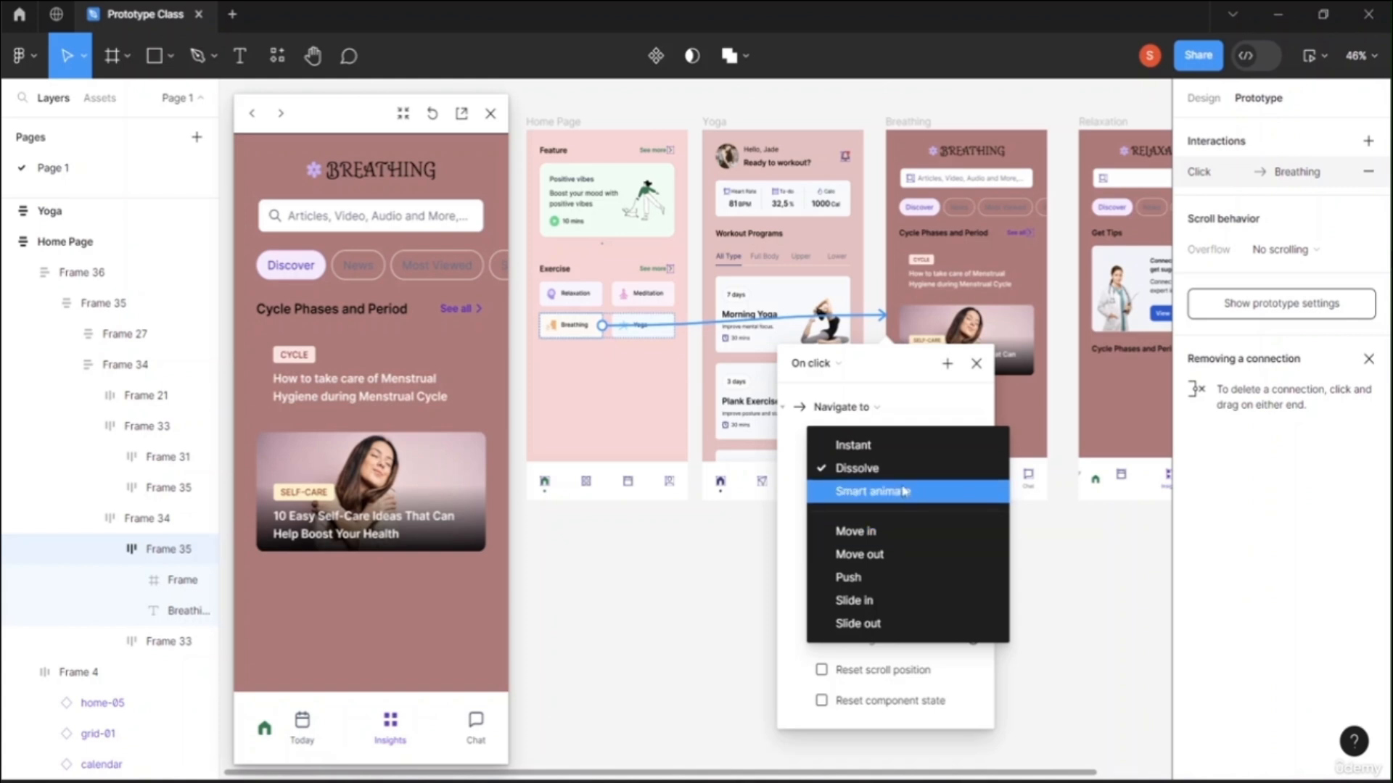
click(865, 540)
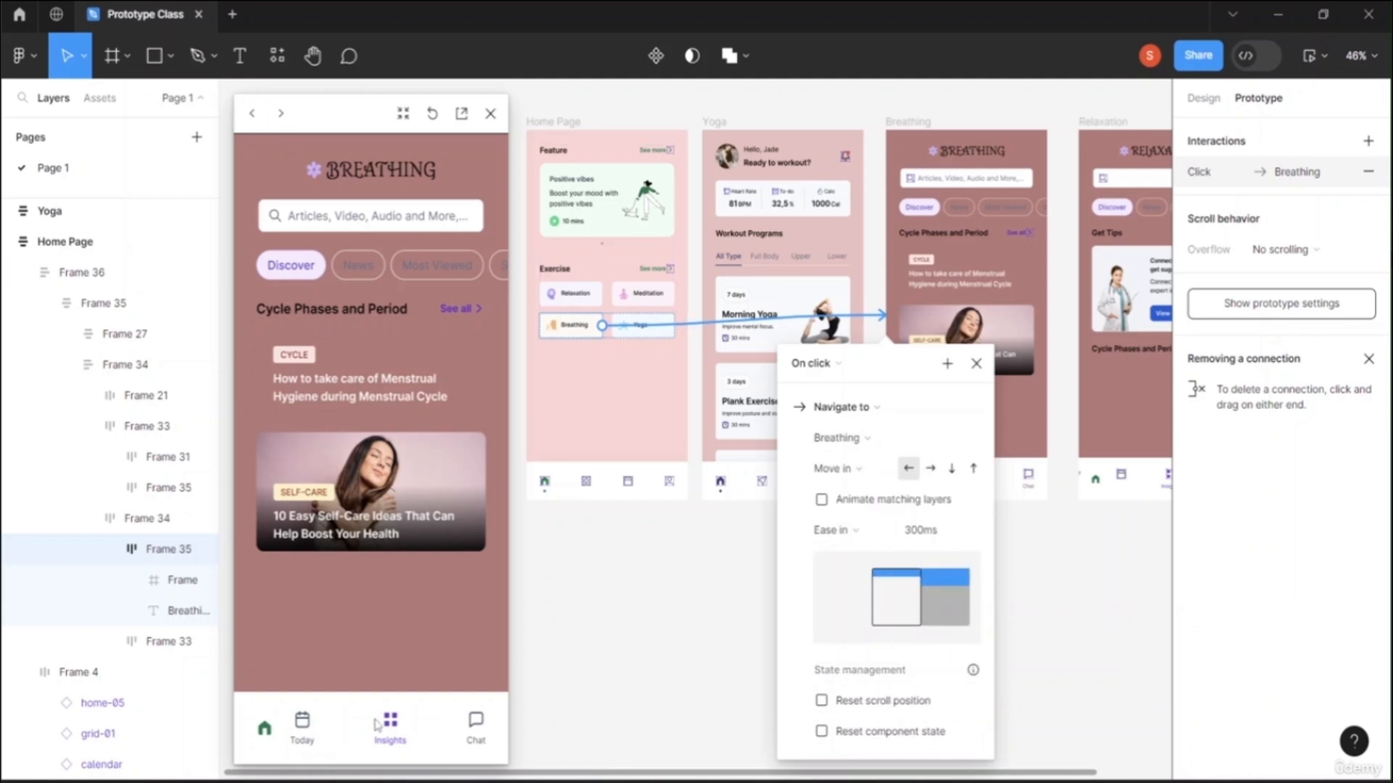
click(251, 113)
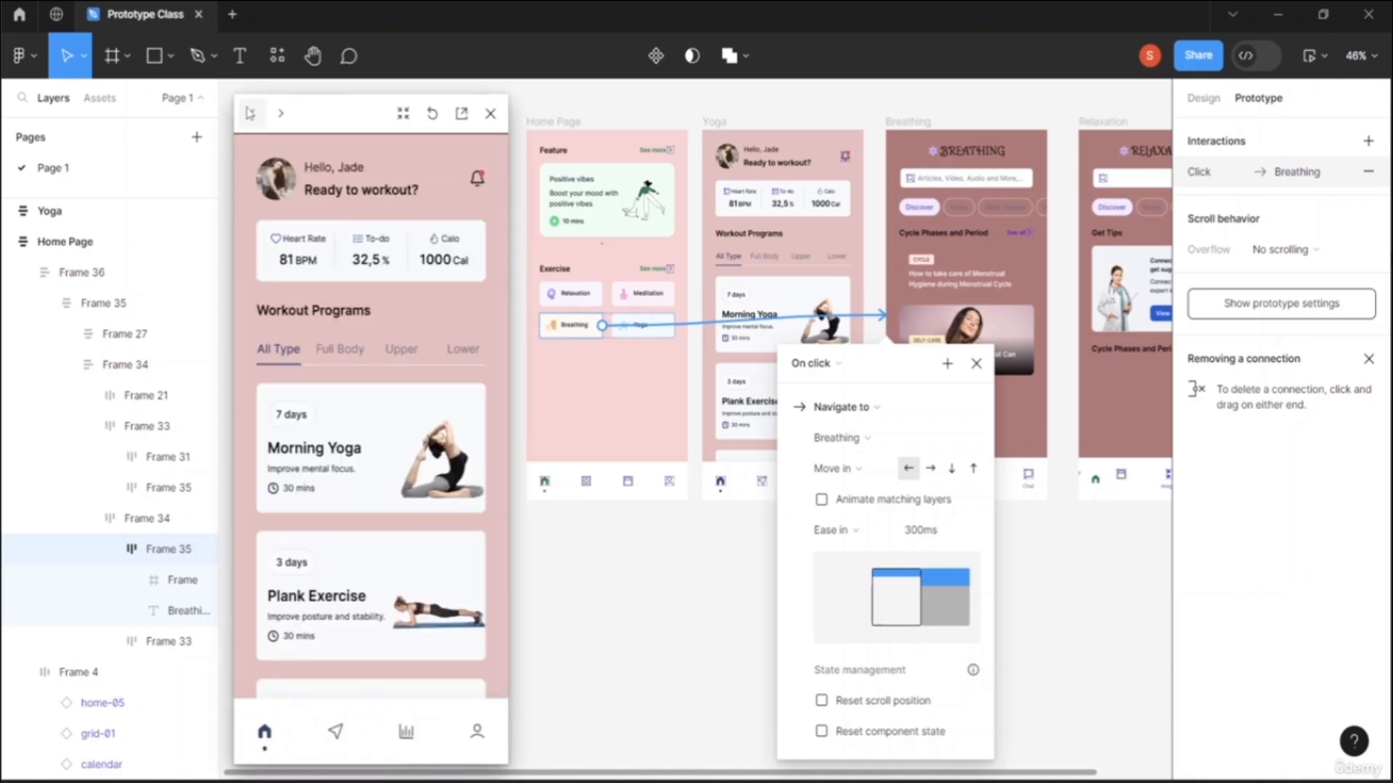
click(251, 113)
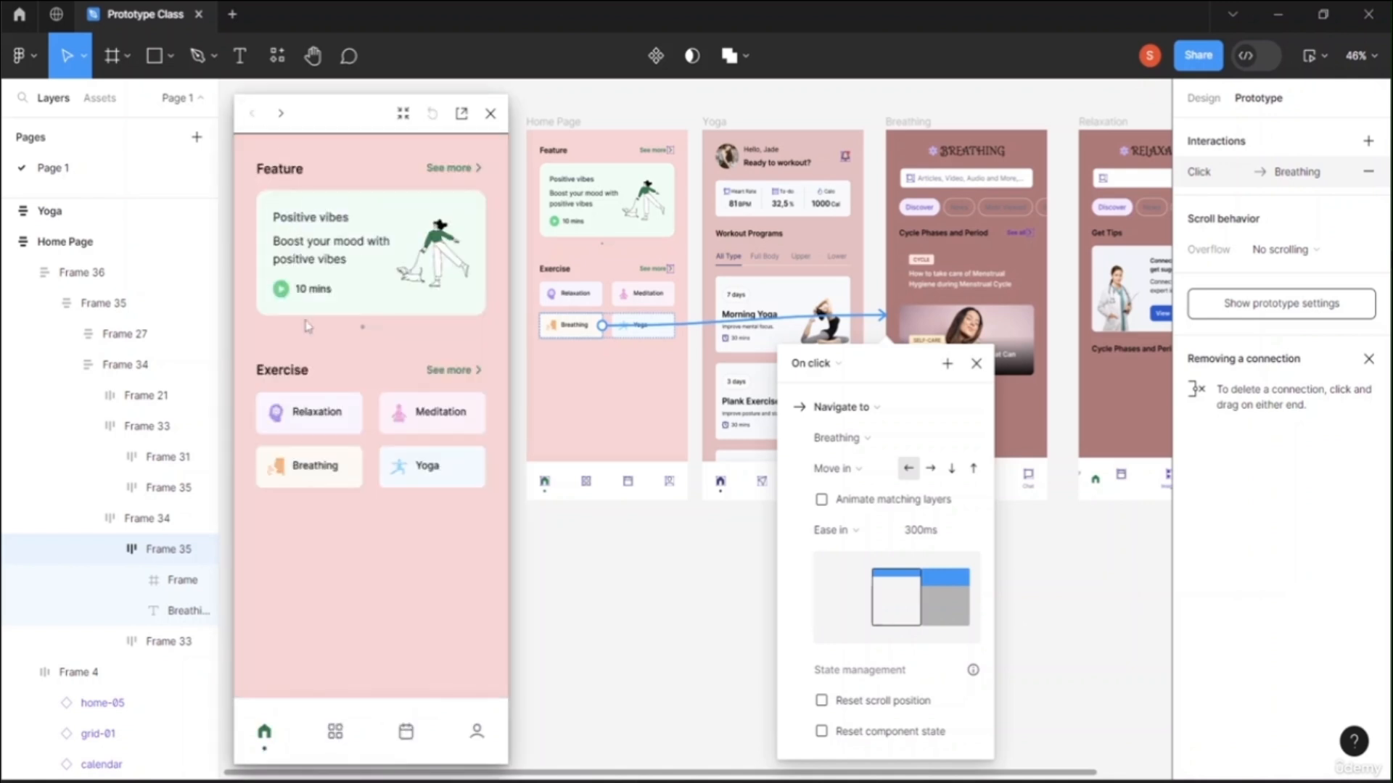
click(306, 471)
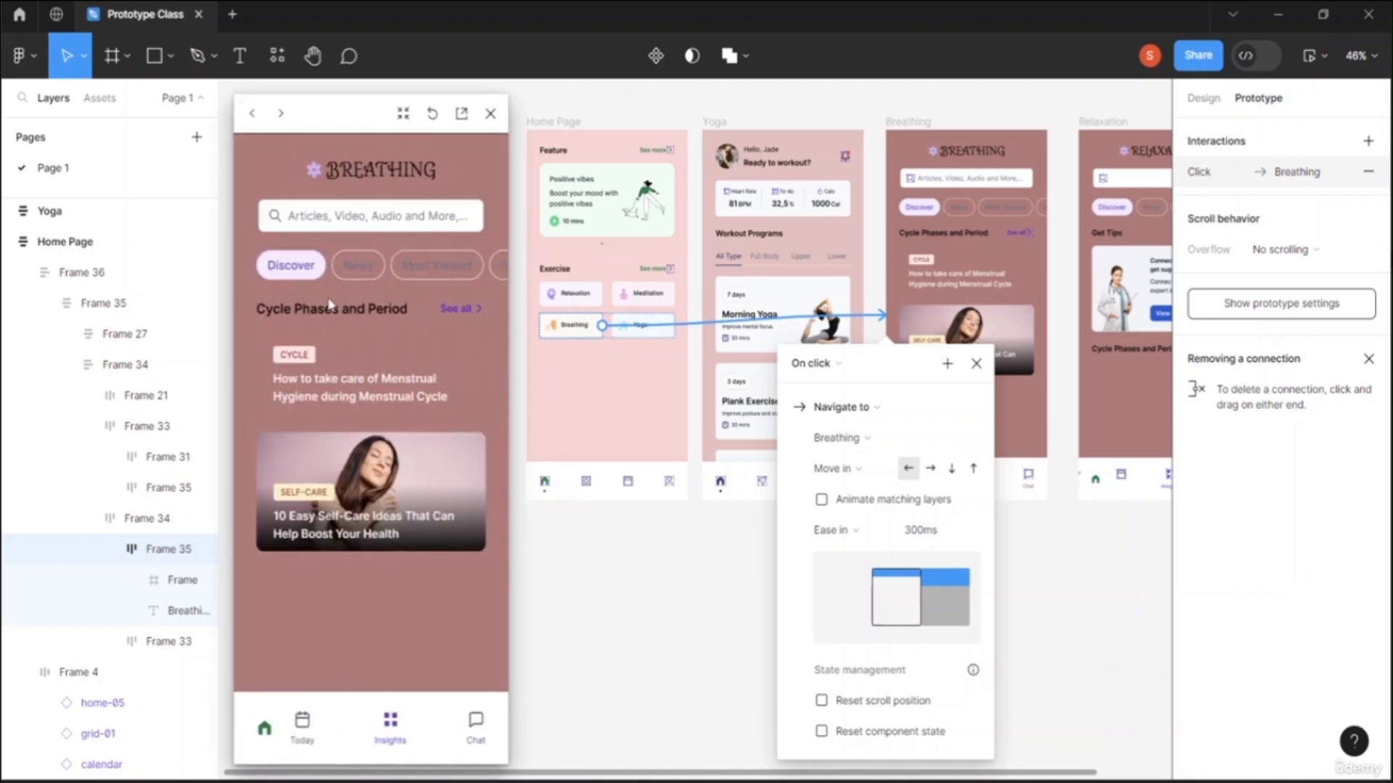
Step: Set the Move in animation's duration to 450ms and test the Breathing card's transition in the preview
click(934, 540)
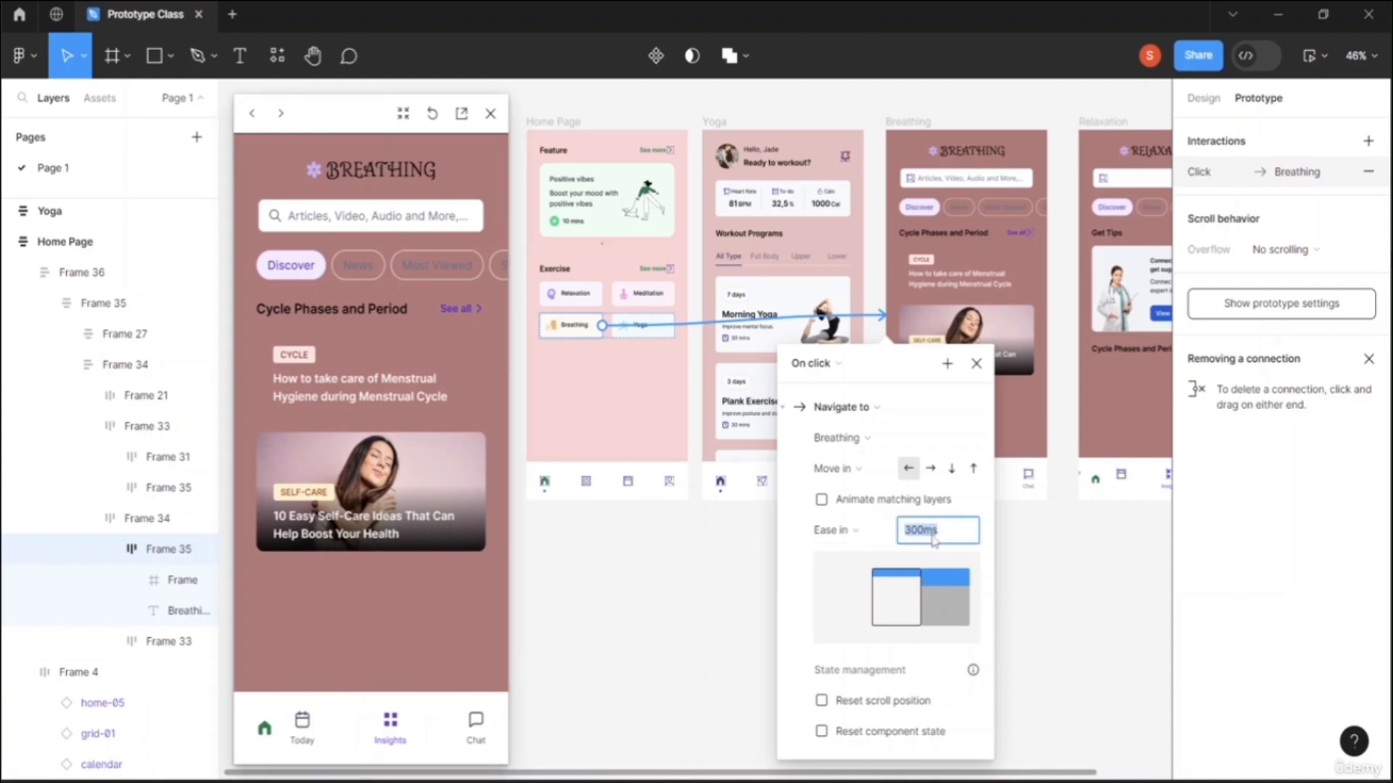
click(924, 536)
click(252, 113)
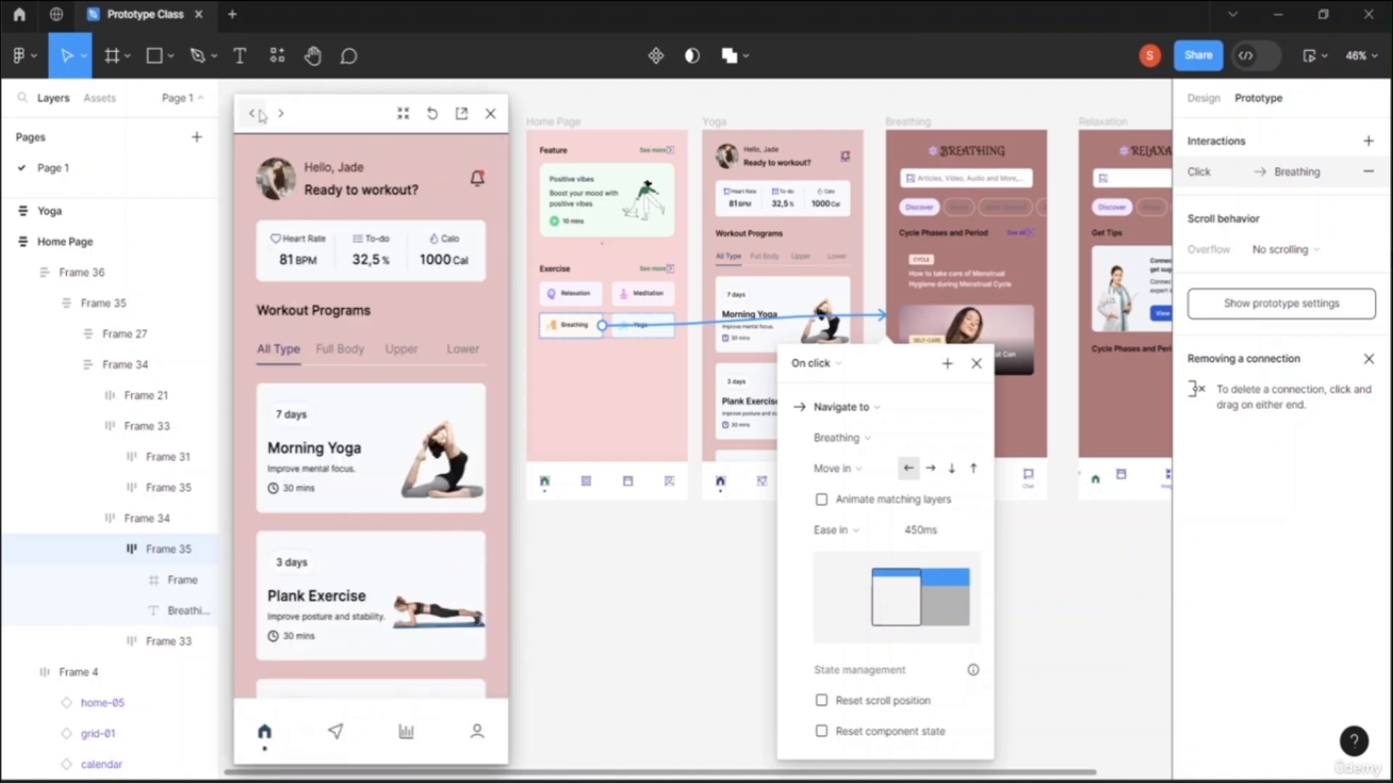
click(252, 113)
click(320, 464)
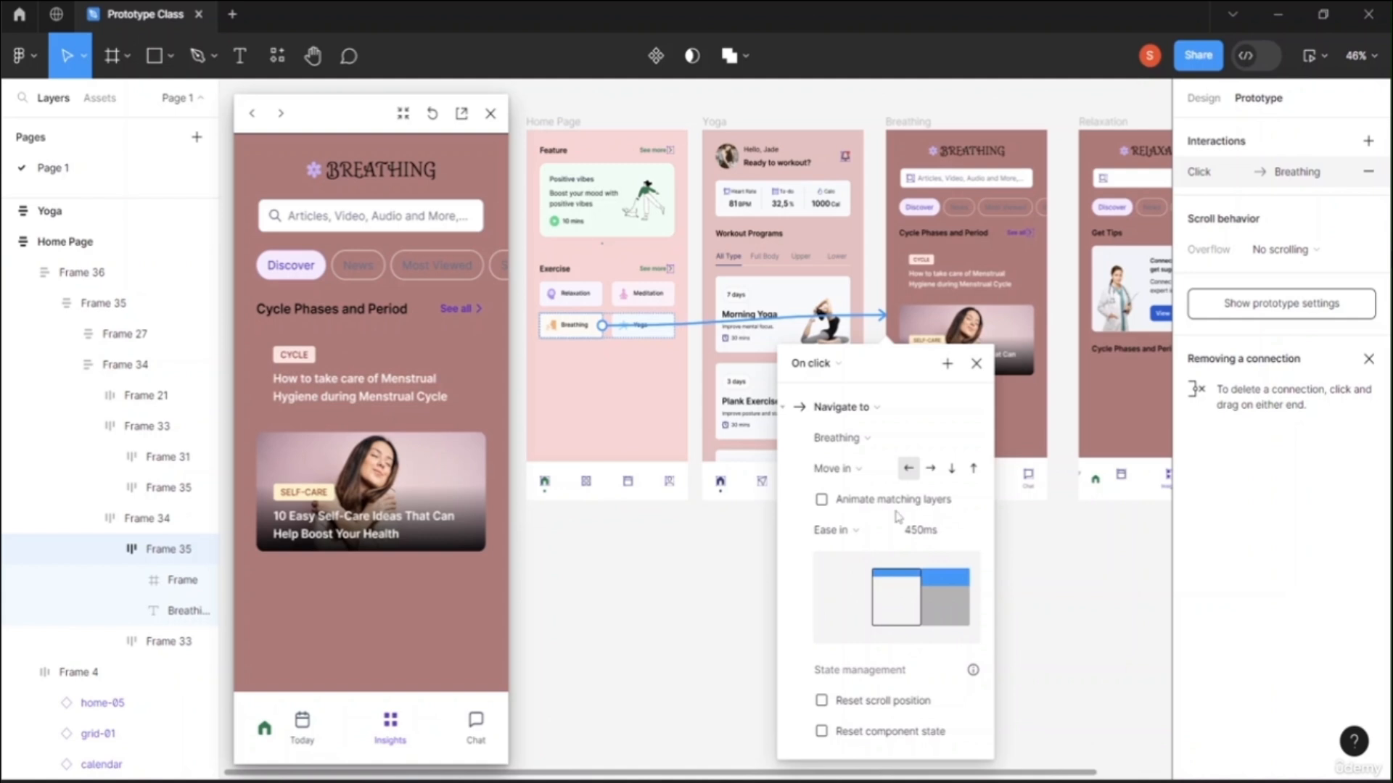
Step: Switch the Move in animation's easing to Bouncy and test the Breathing card from the previewed Home Page
click(870, 531)
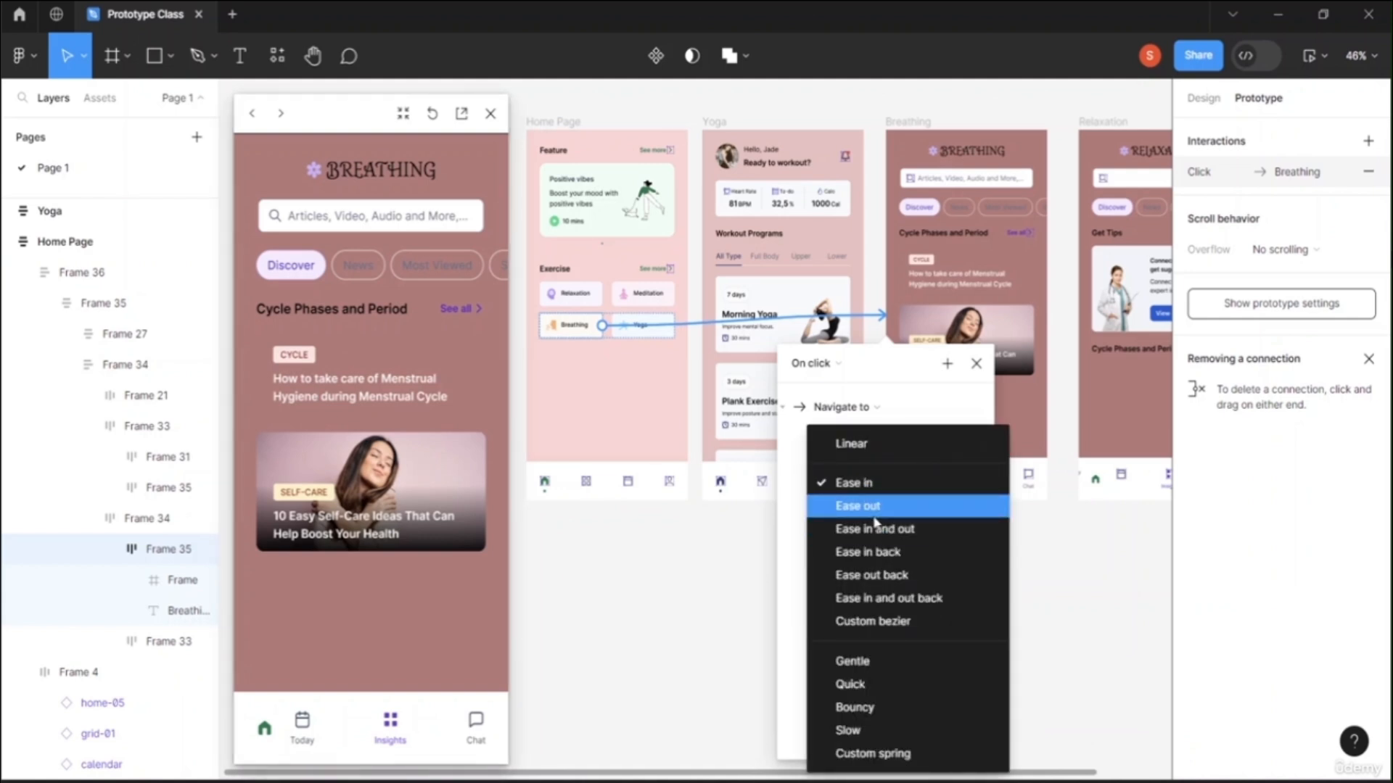
click(879, 707)
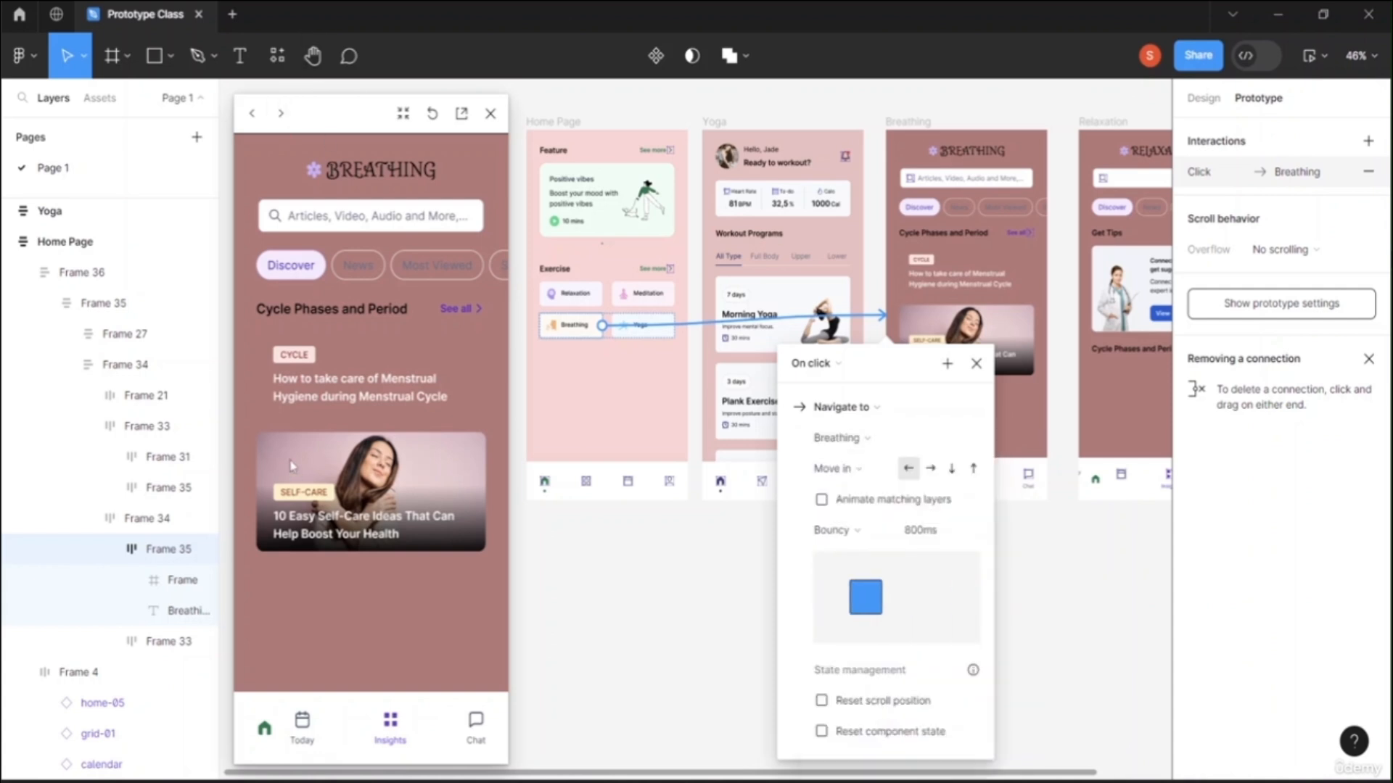
click(252, 113)
click(252, 114)
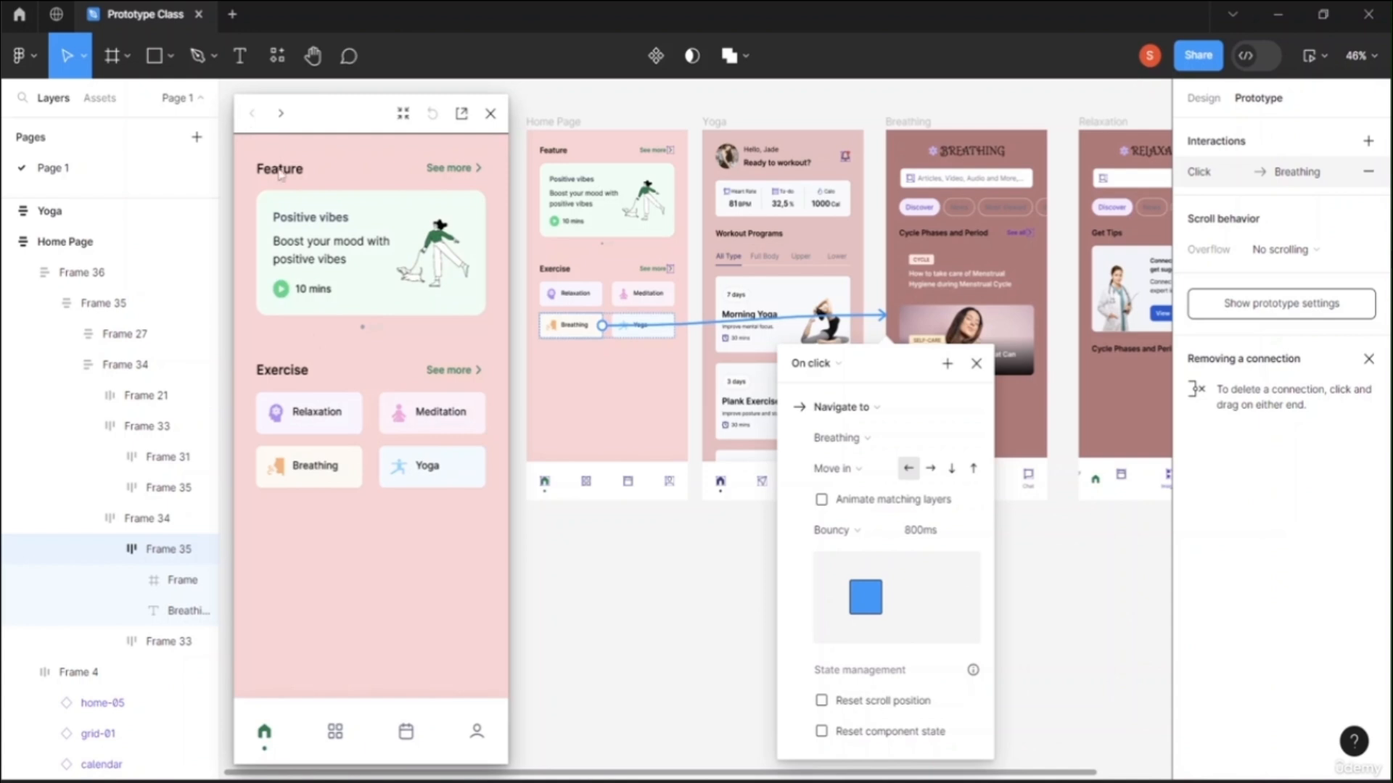
click(312, 466)
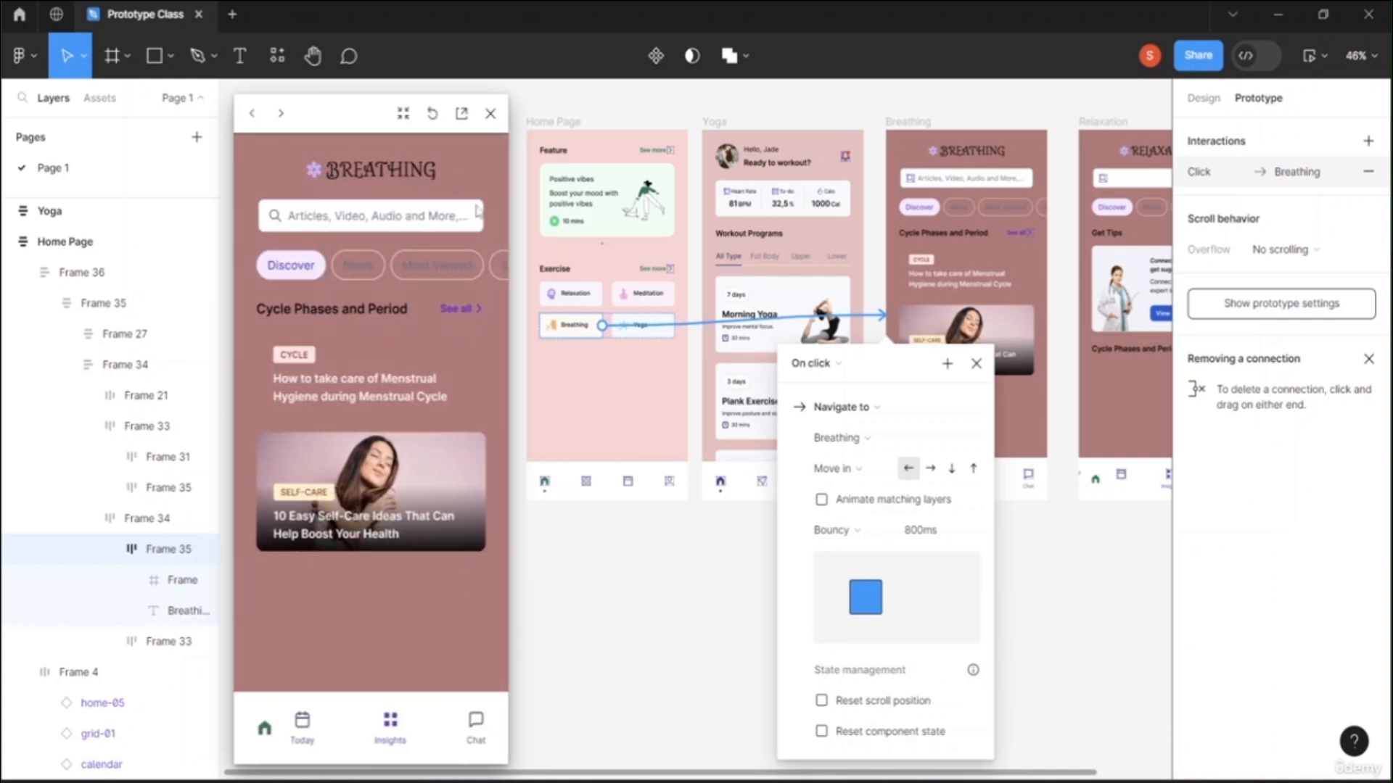
Step: Change the Move in animation's easing to Slow and replay the Breathing card's transition in the preview
click(877, 541)
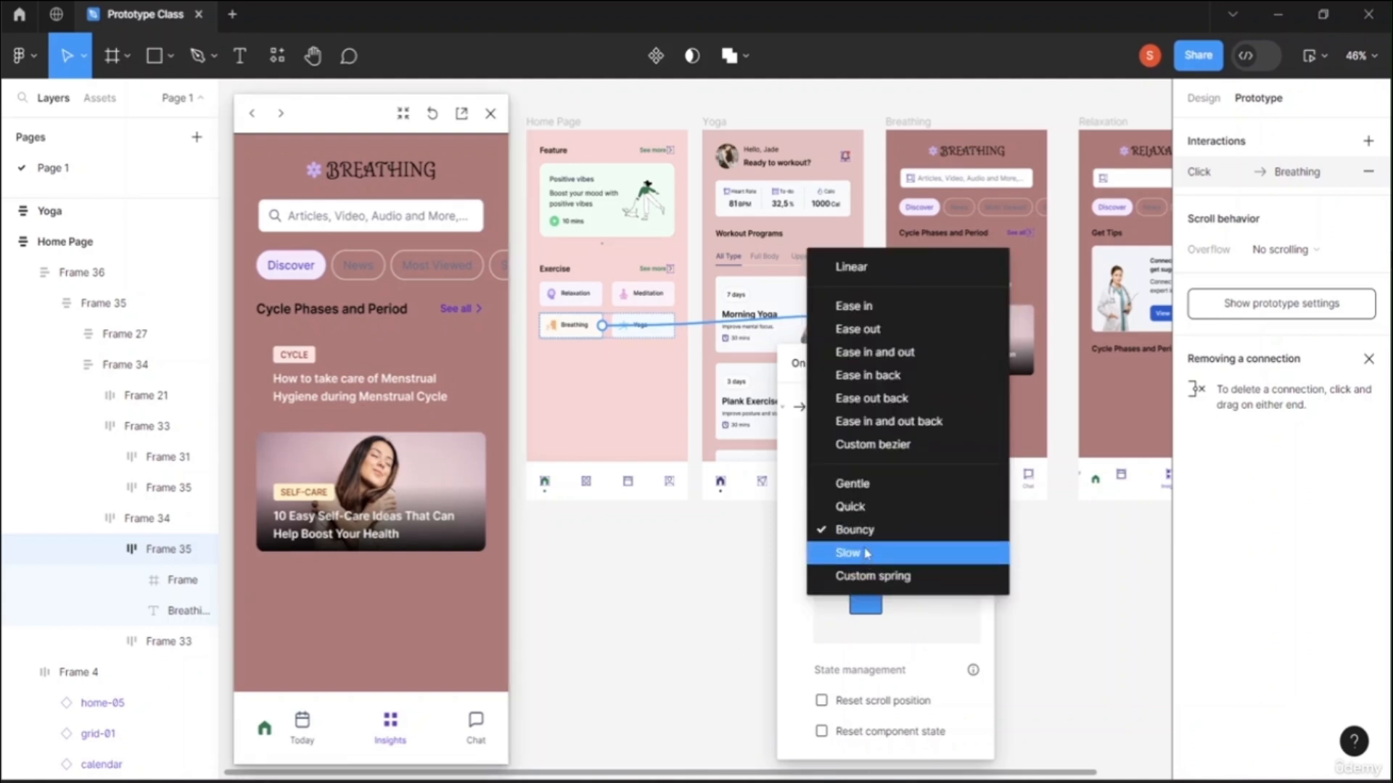
click(867, 554)
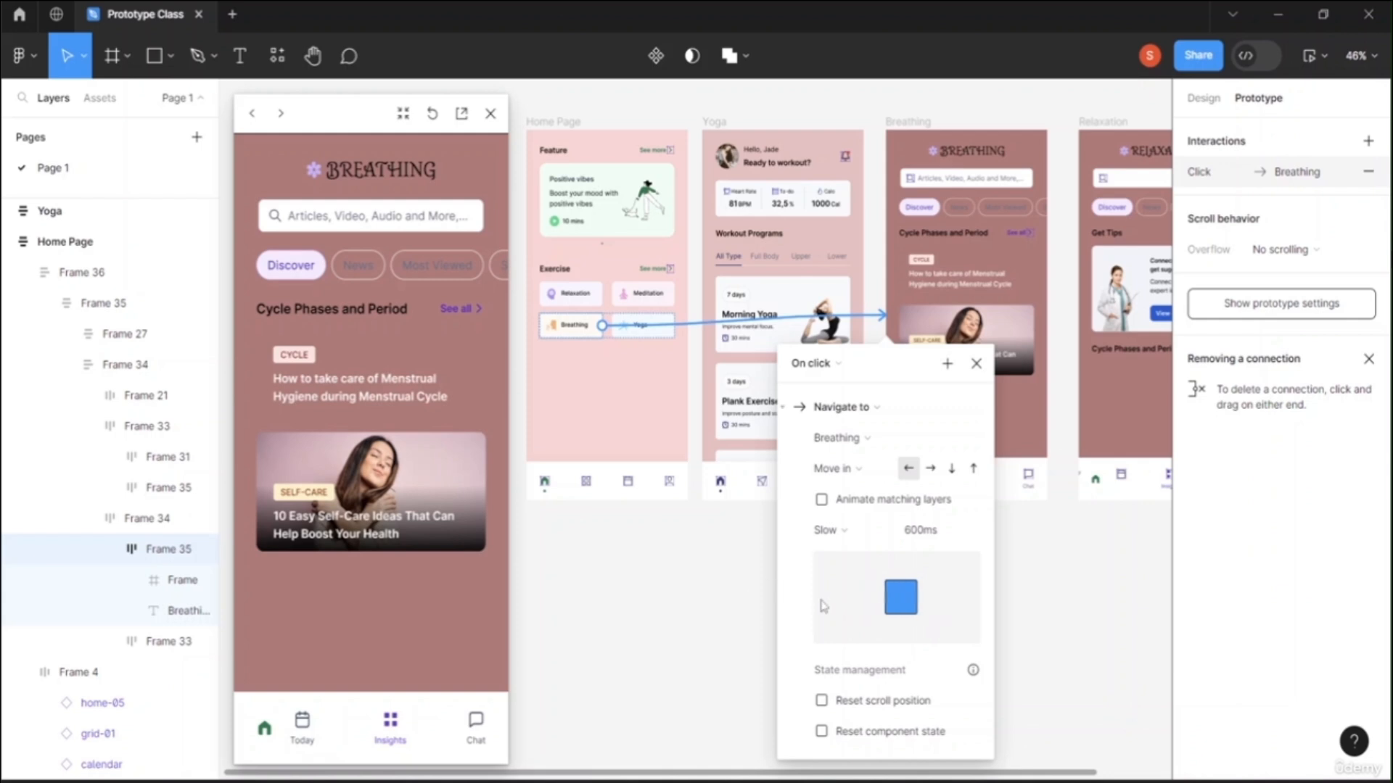
click(254, 116)
click(258, 120)
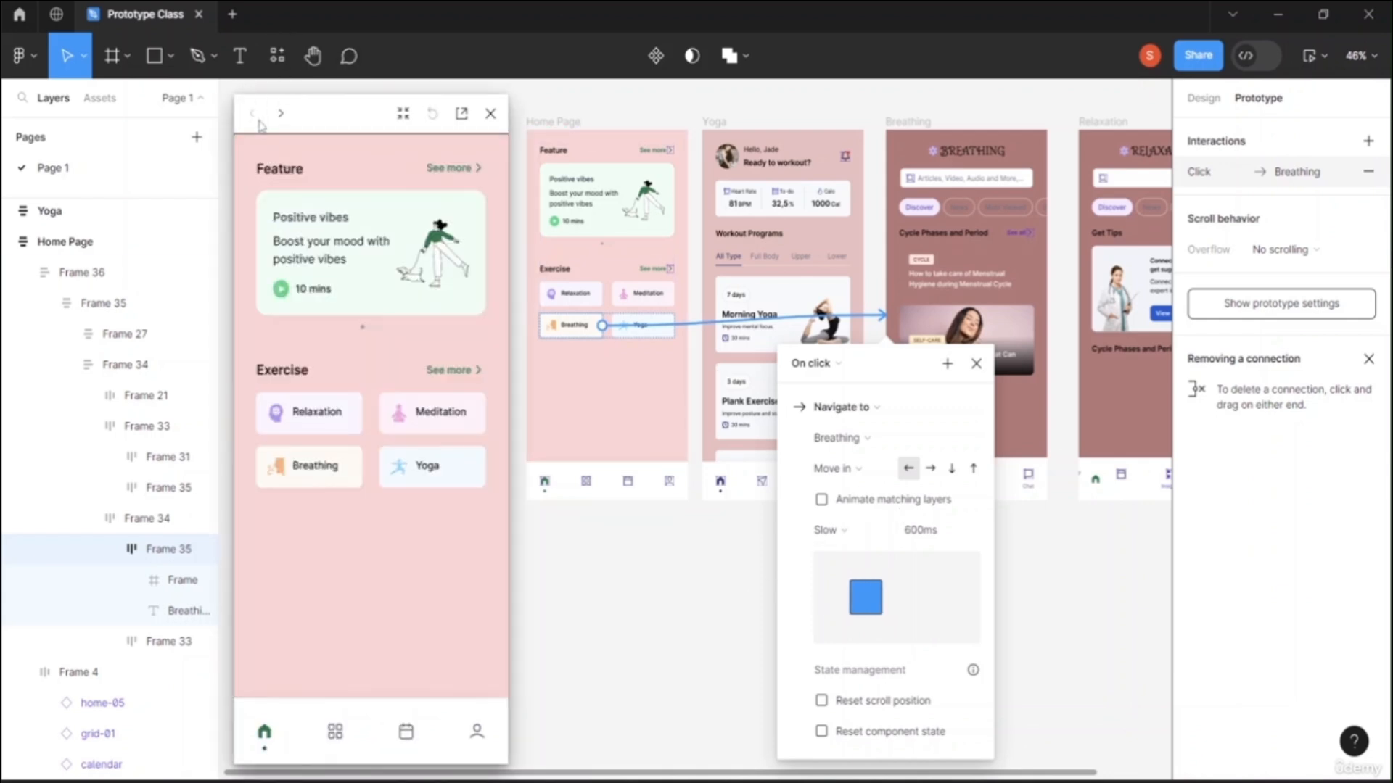
click(312, 473)
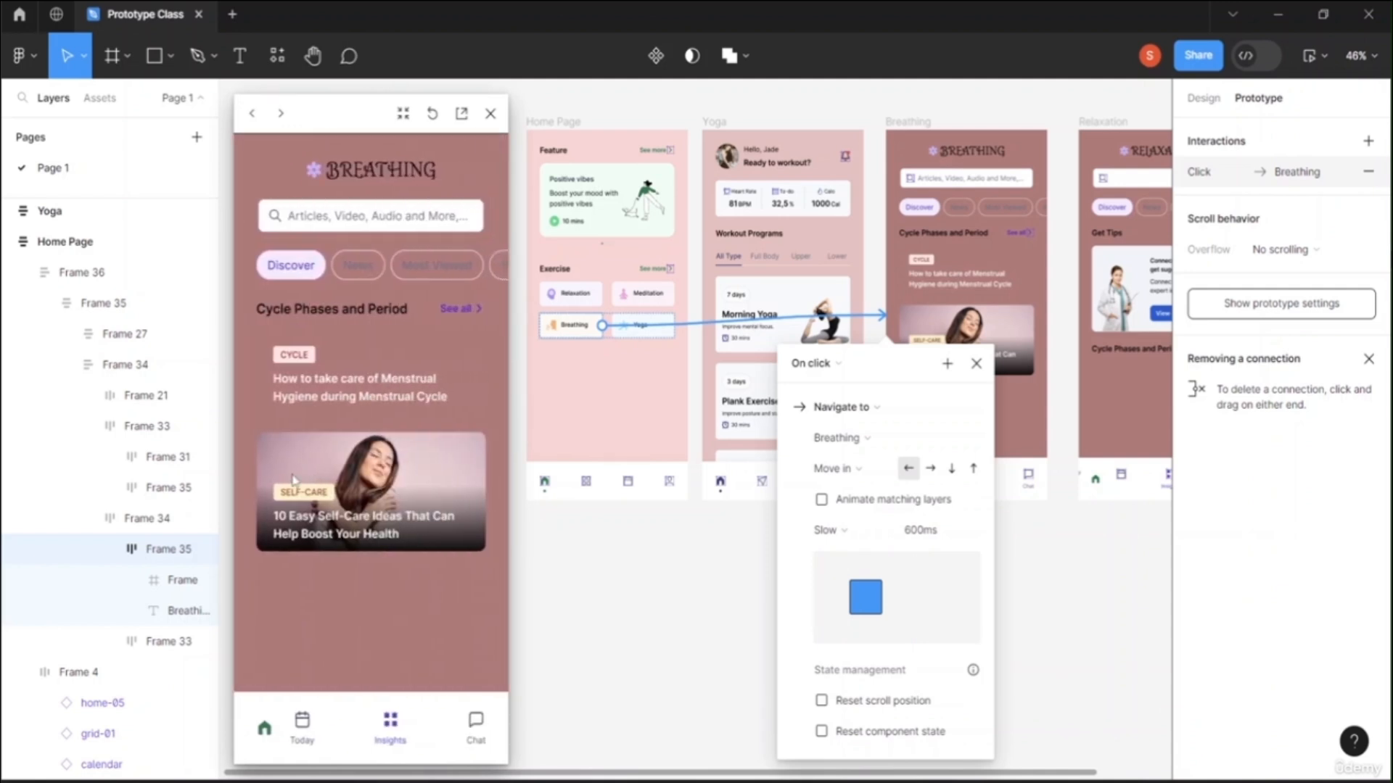
Step: Try the Quick easing on the Move in animation and replay the Breathing card's transition
click(834, 530)
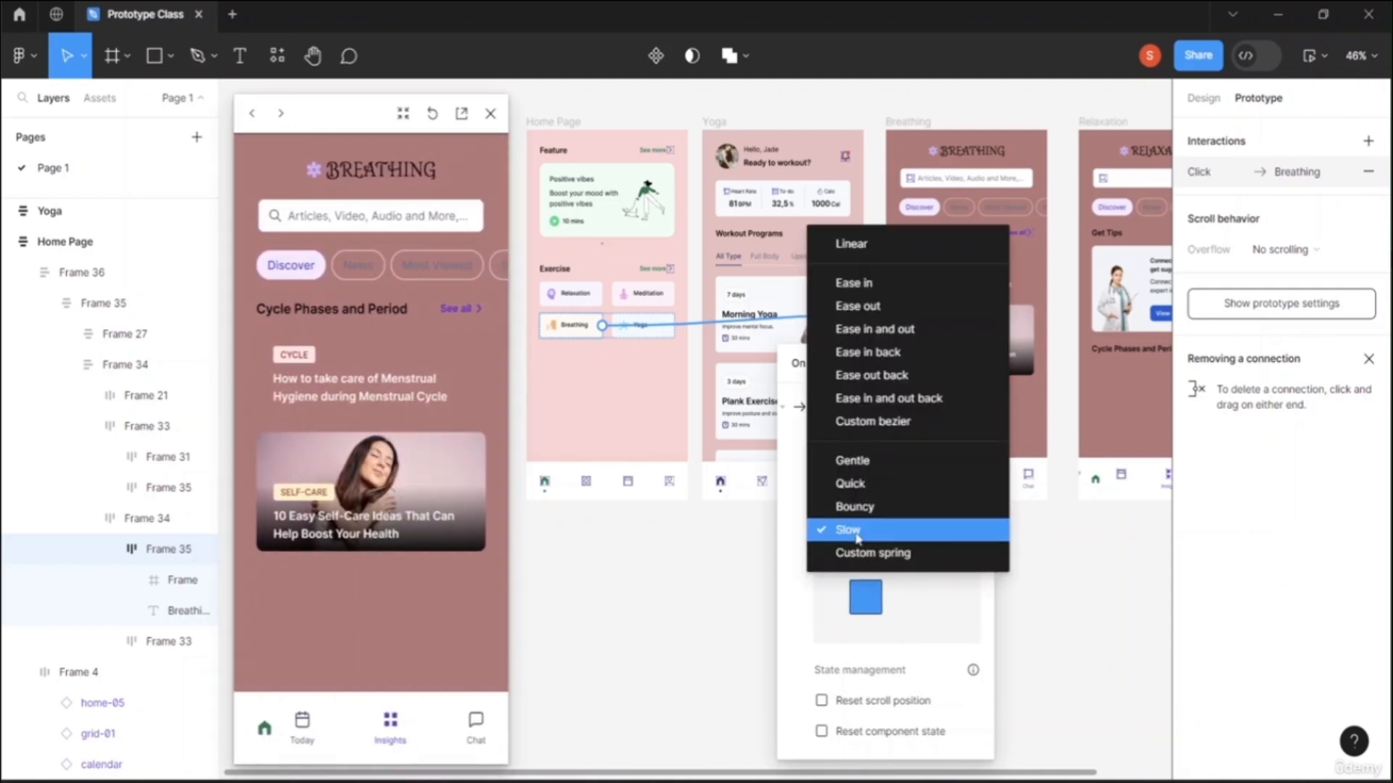
click(863, 482)
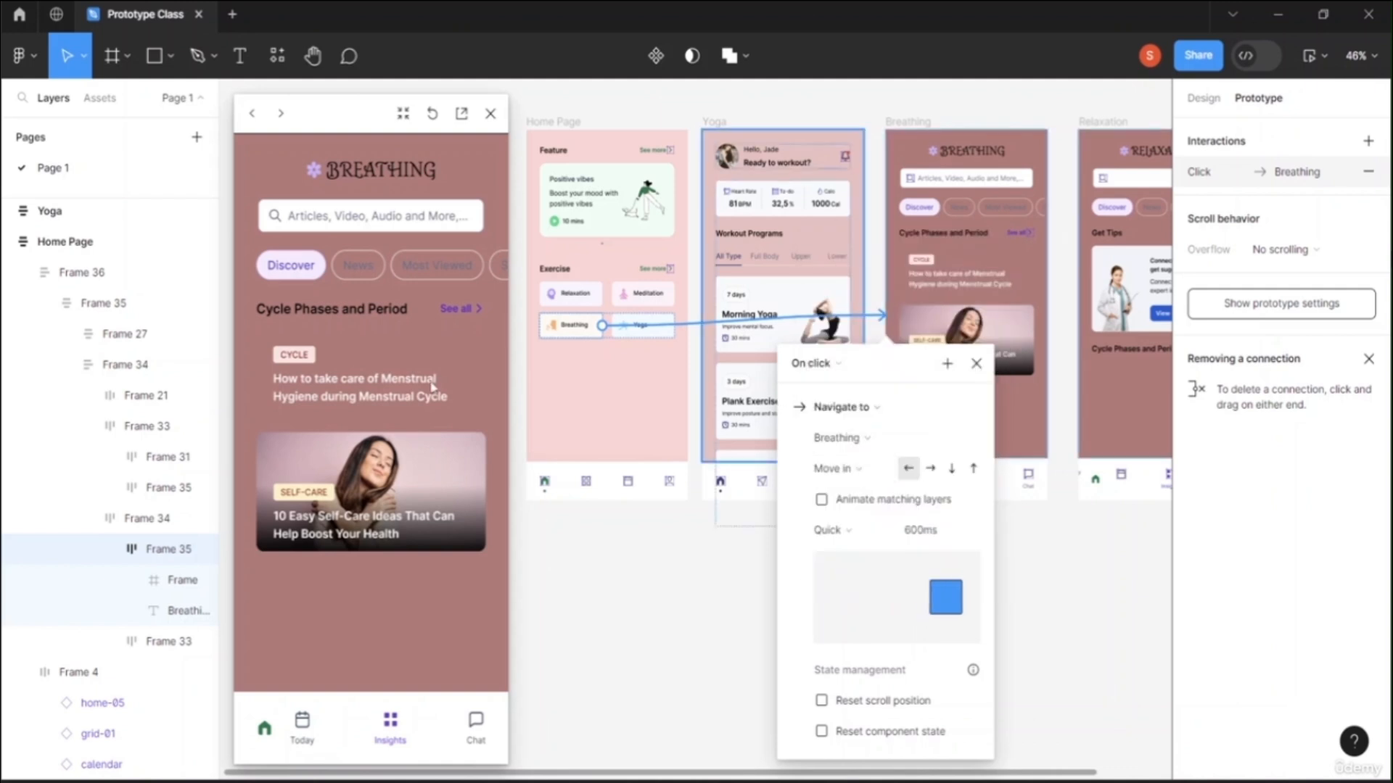
click(254, 112)
click(330, 472)
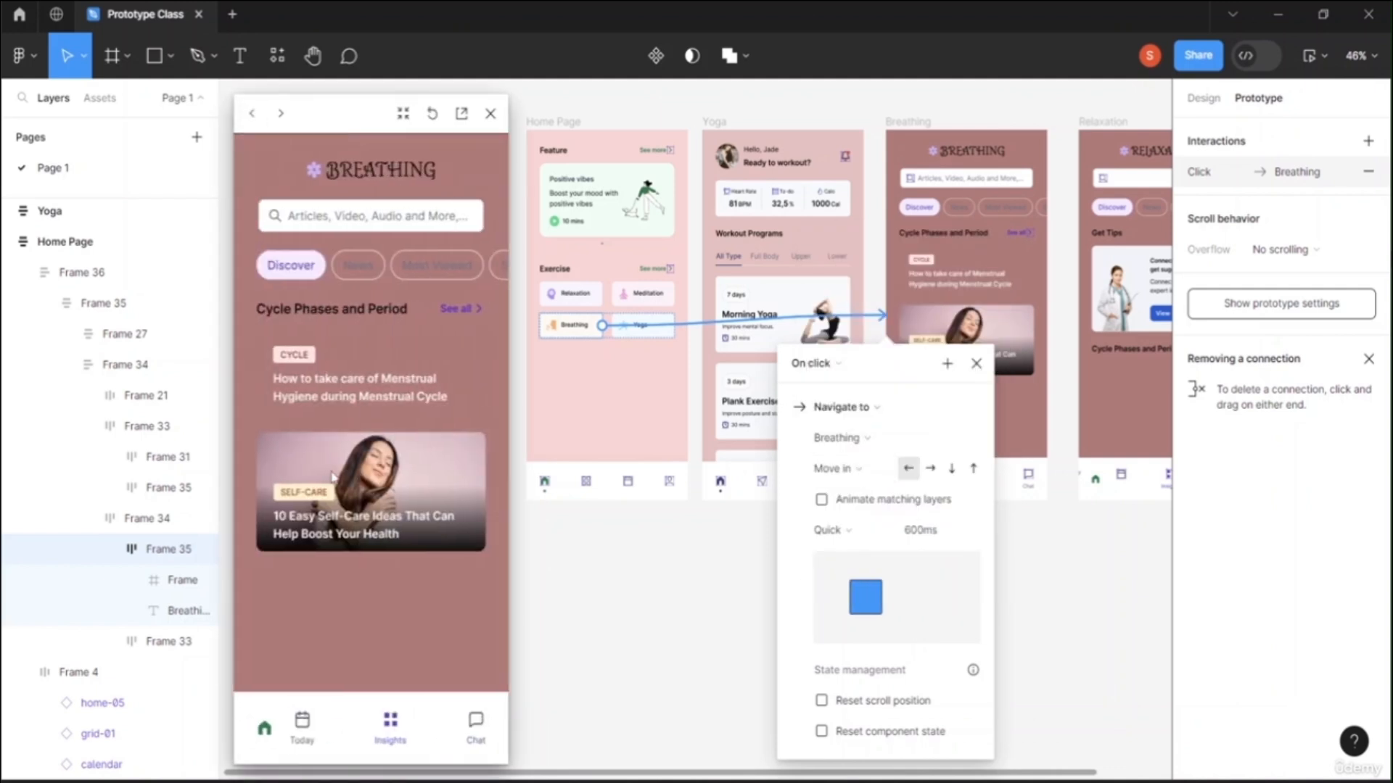
Step: Set the Move in animation's easing to Gentle and test the Breathing card from the previewed Home Page
click(848, 534)
click(852, 506)
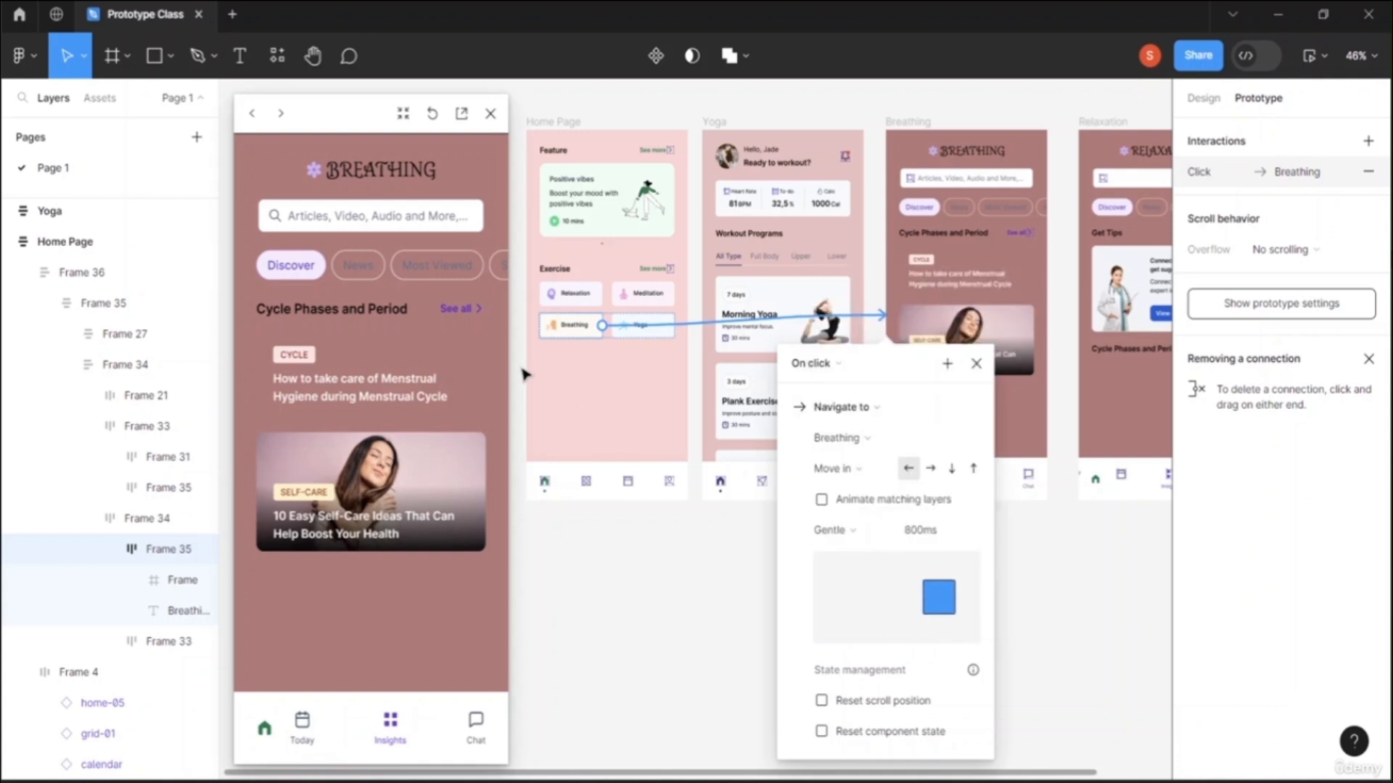
click(252, 113)
click(252, 113)
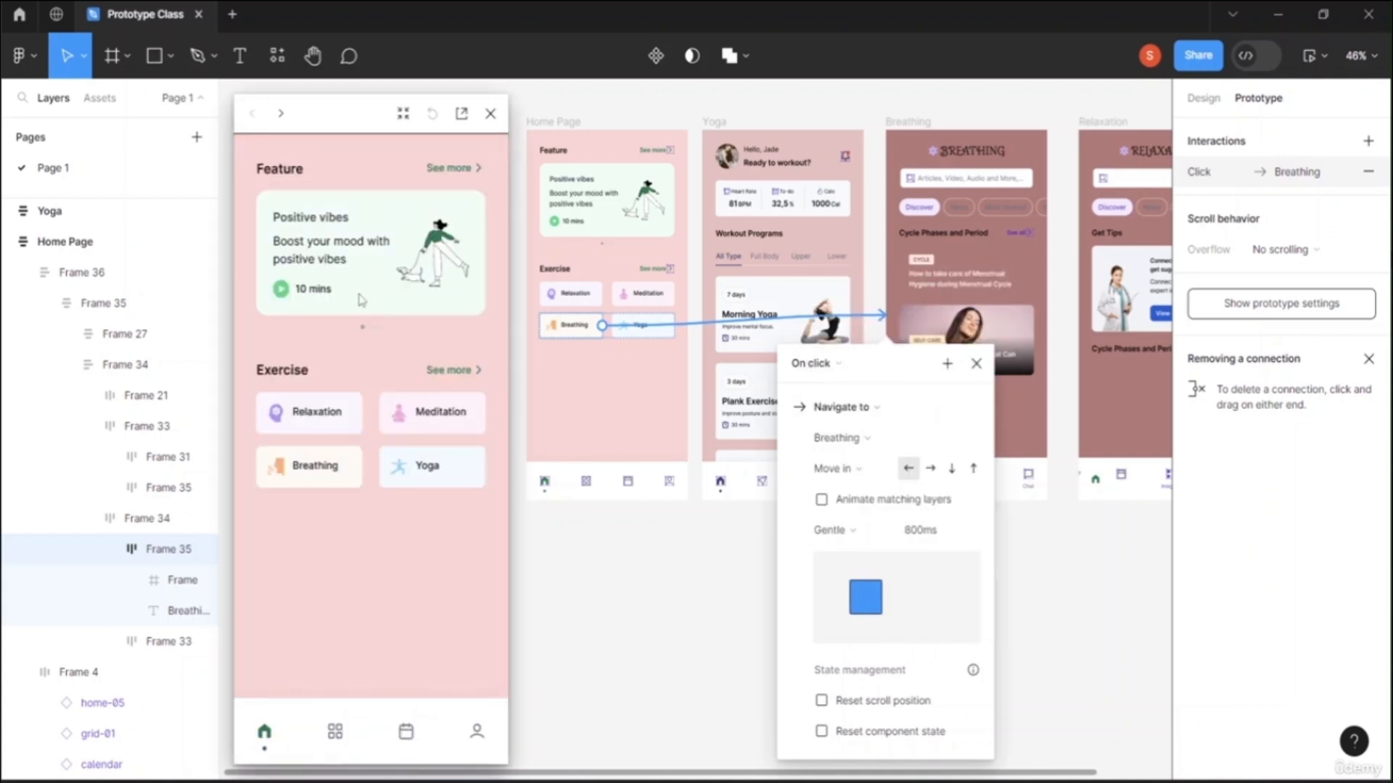
click(310, 477)
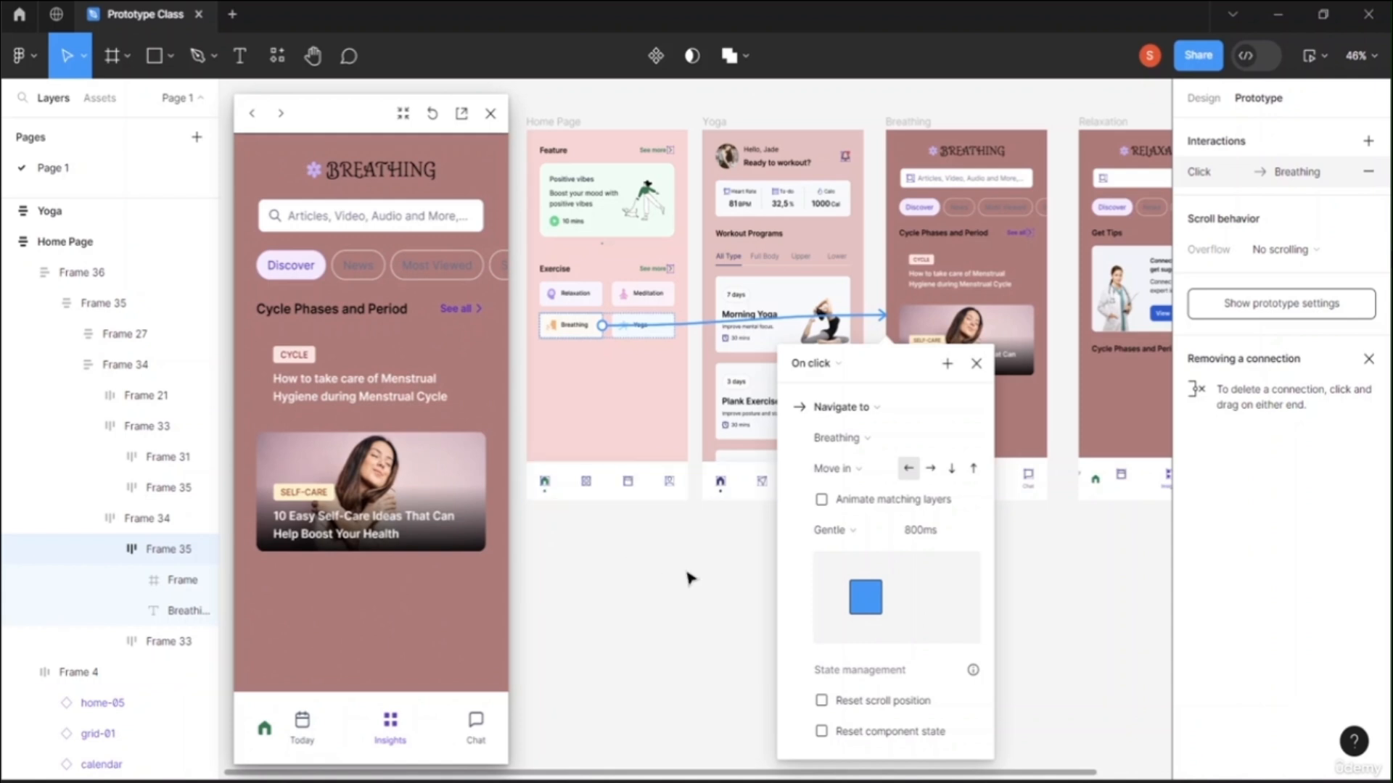
Step: Make the Breathing screen move in towards the right and test the card's transition in the preview
click(931, 470)
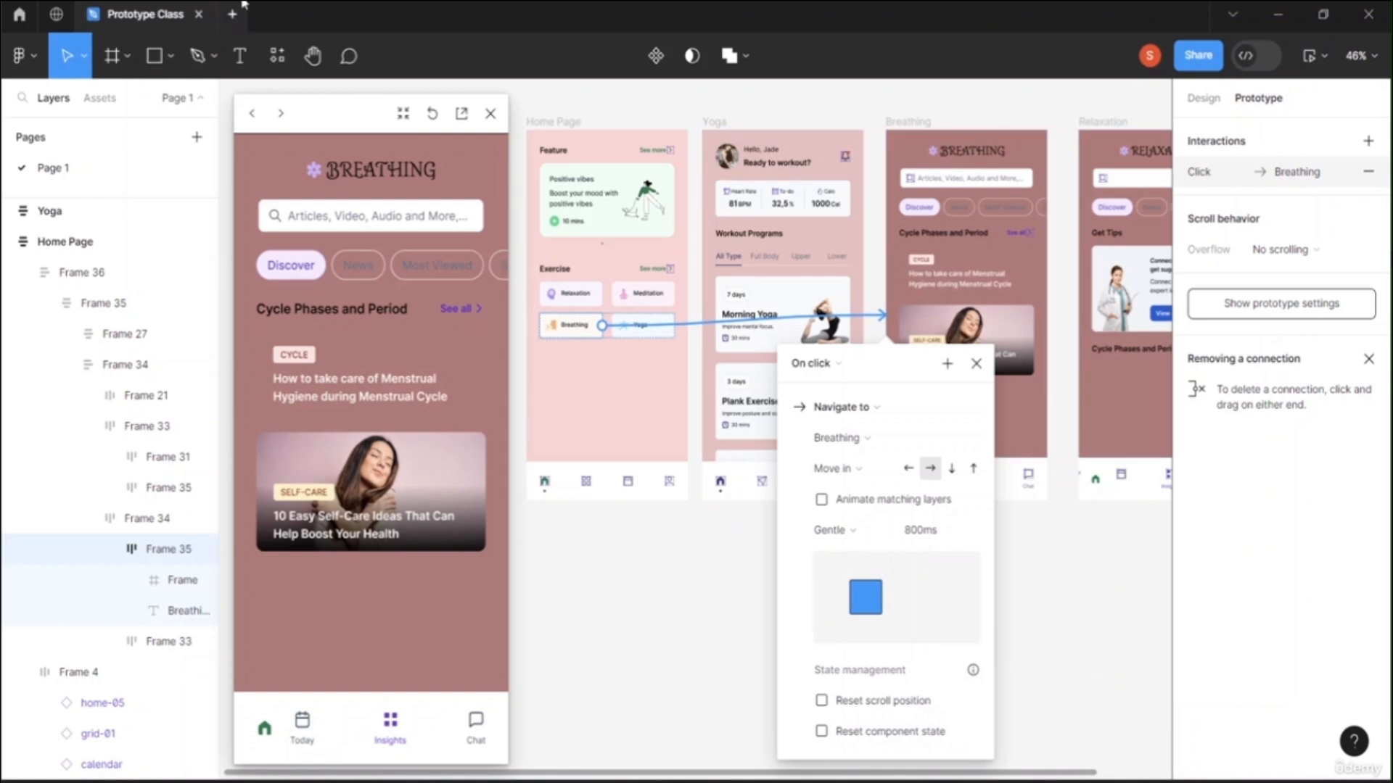
click(252, 113)
click(252, 113)
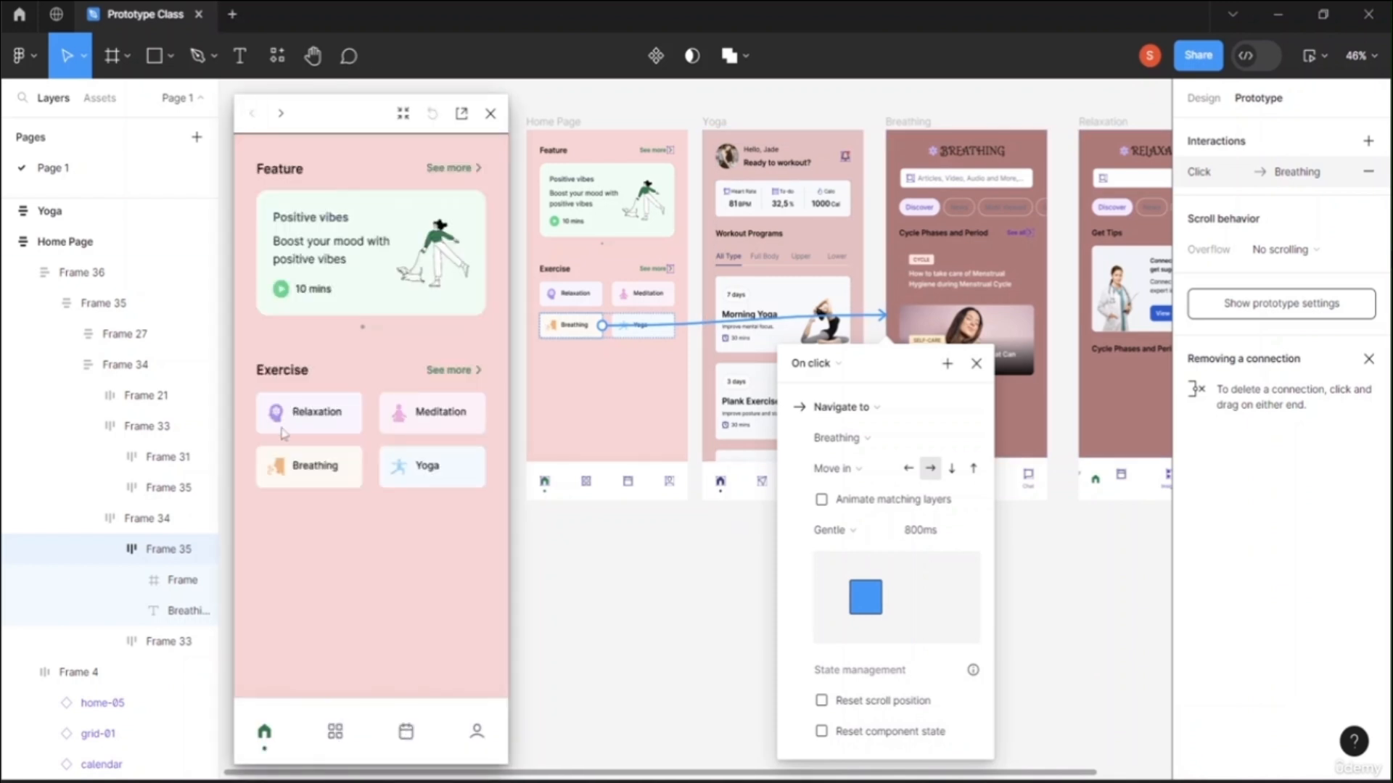
click(325, 466)
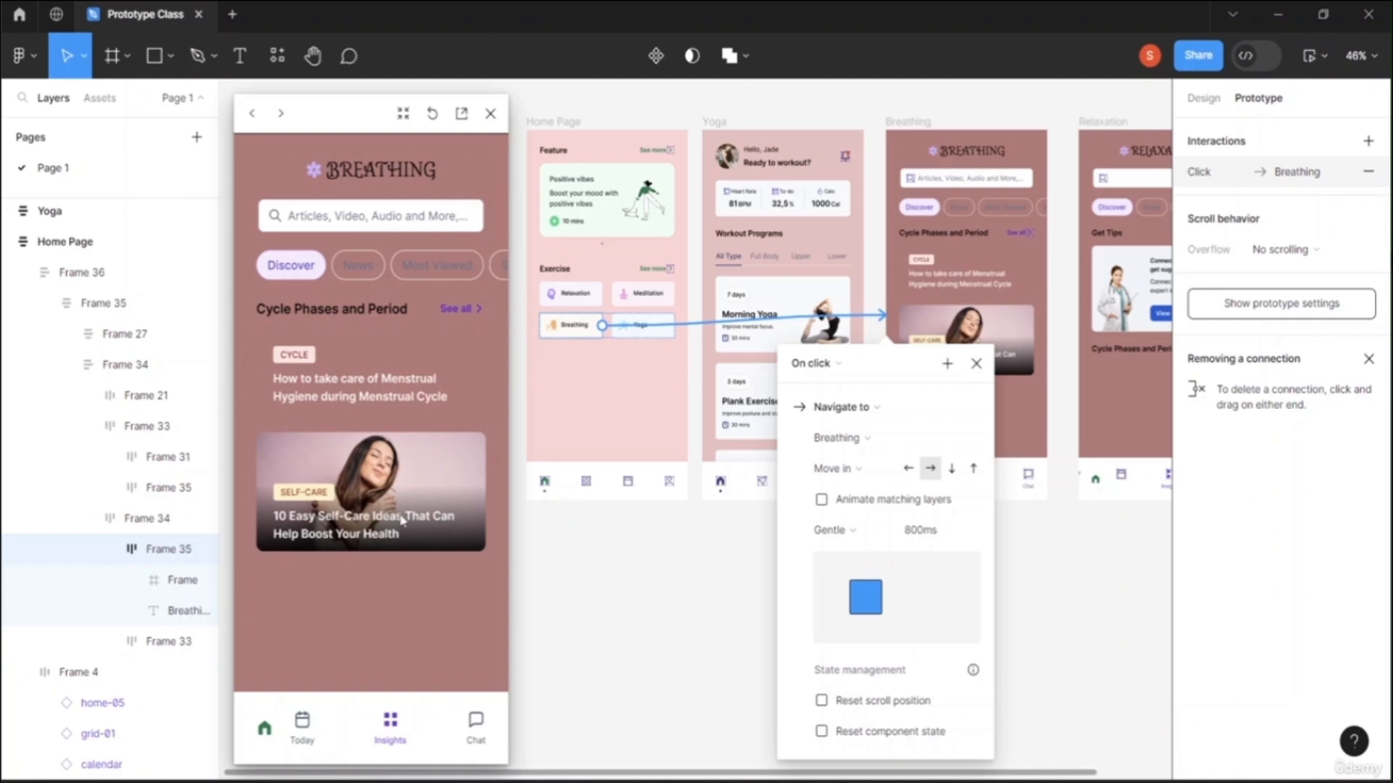
Step: Set the Move in direction to upward and test the Breathing card from the previewed Home Page
click(974, 468)
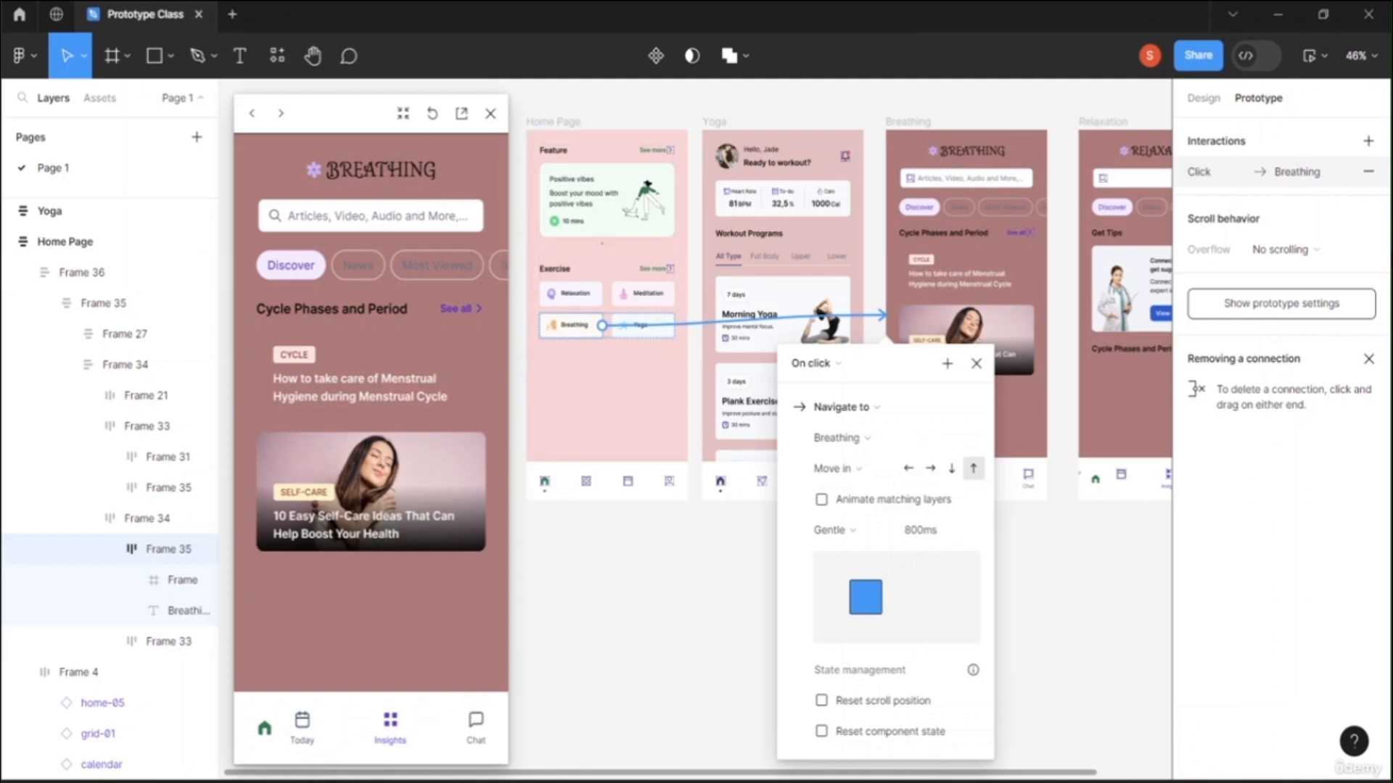
click(251, 113)
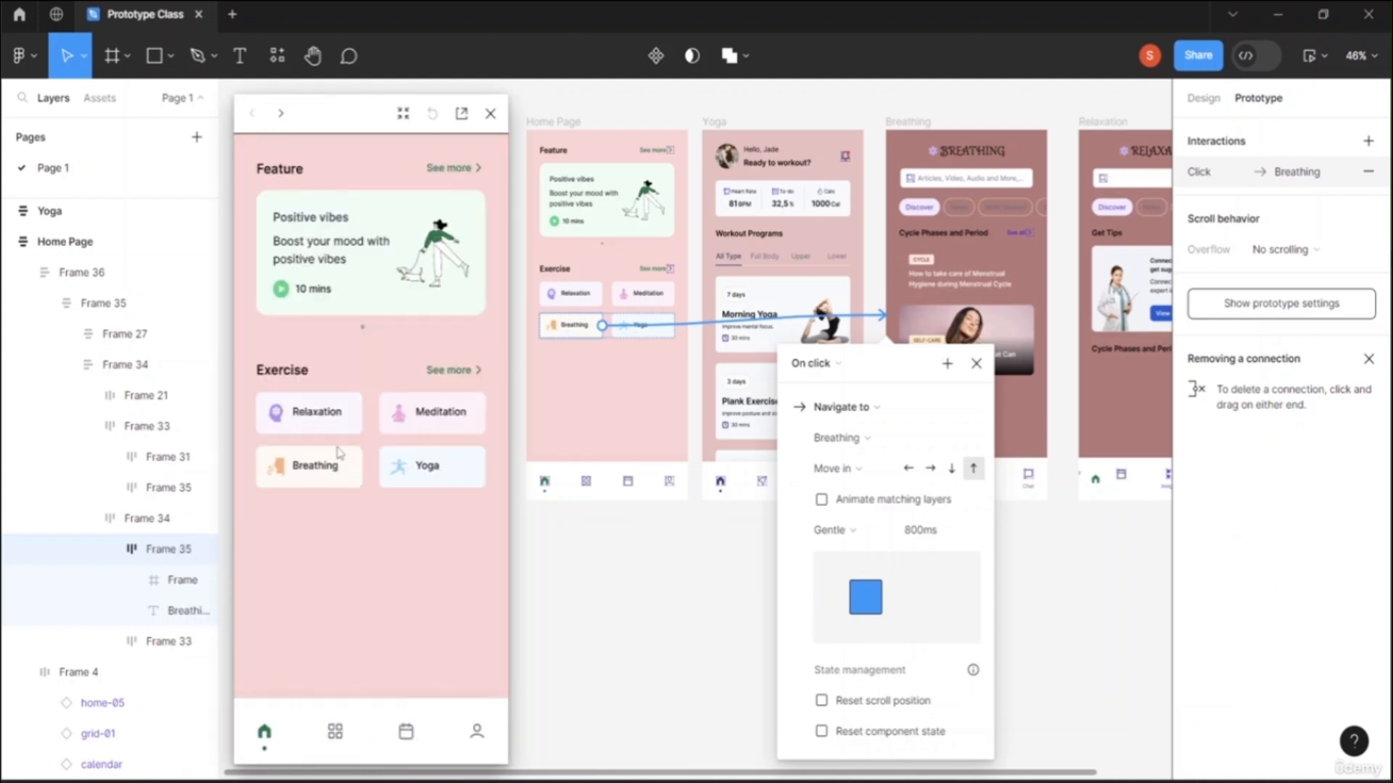
click(319, 472)
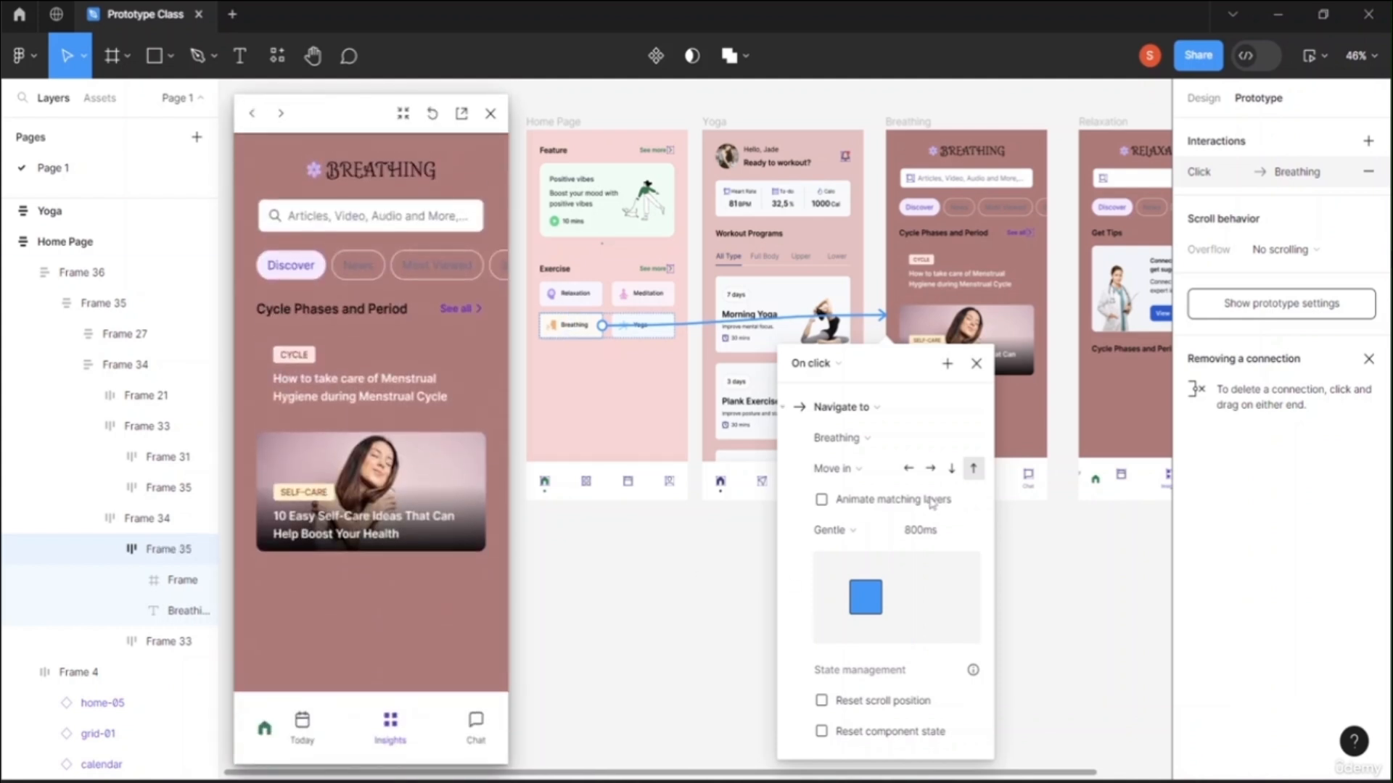
Step: Set the Move in direction to downward and test the Breathing card from the previewed Home Page
click(951, 469)
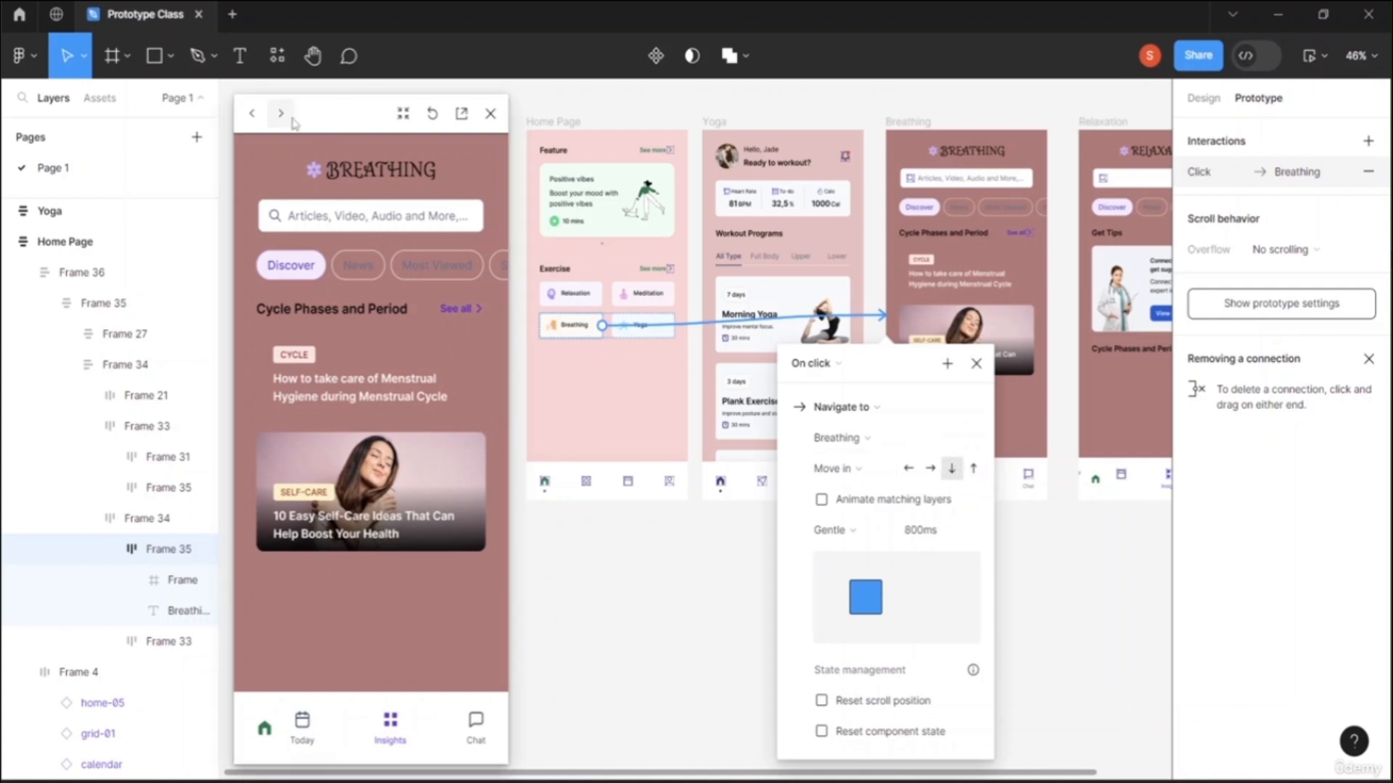
click(252, 113)
click(252, 113)
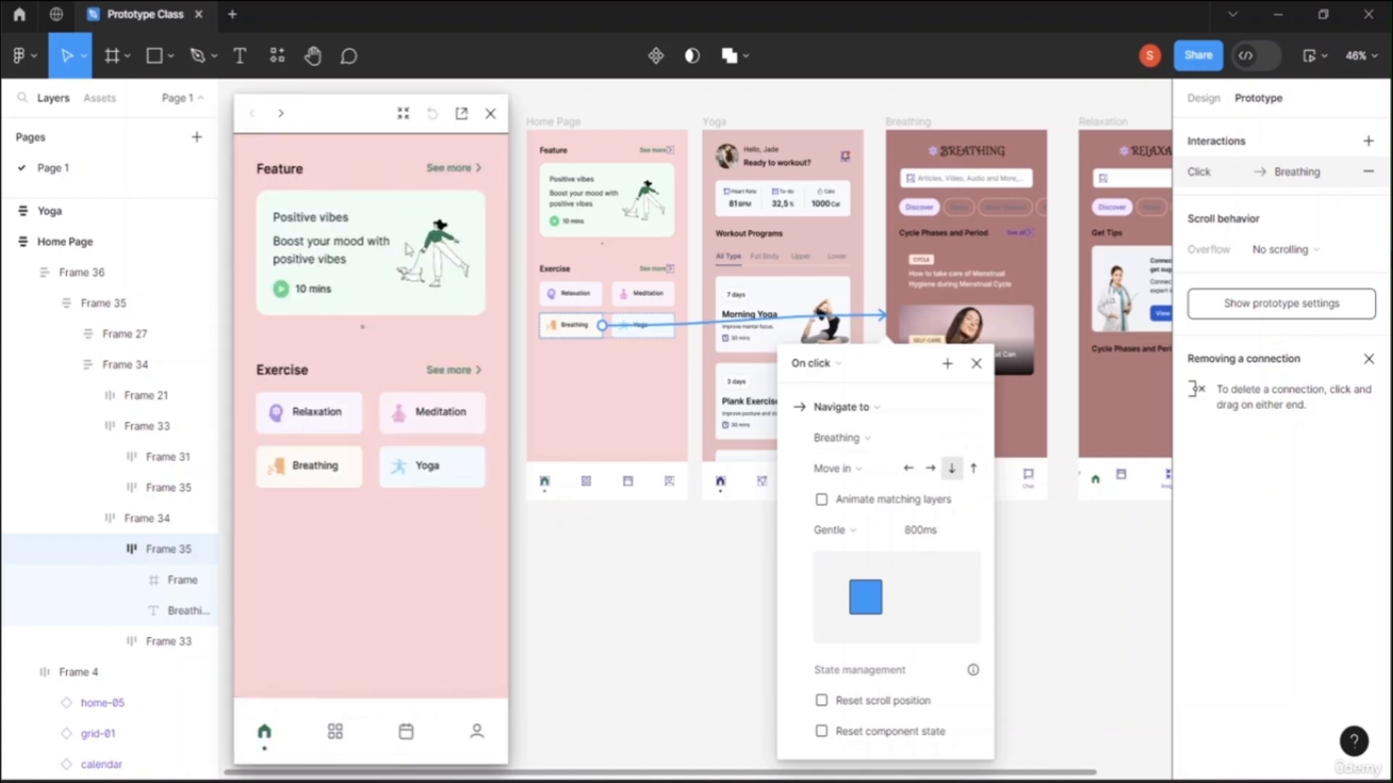
click(326, 477)
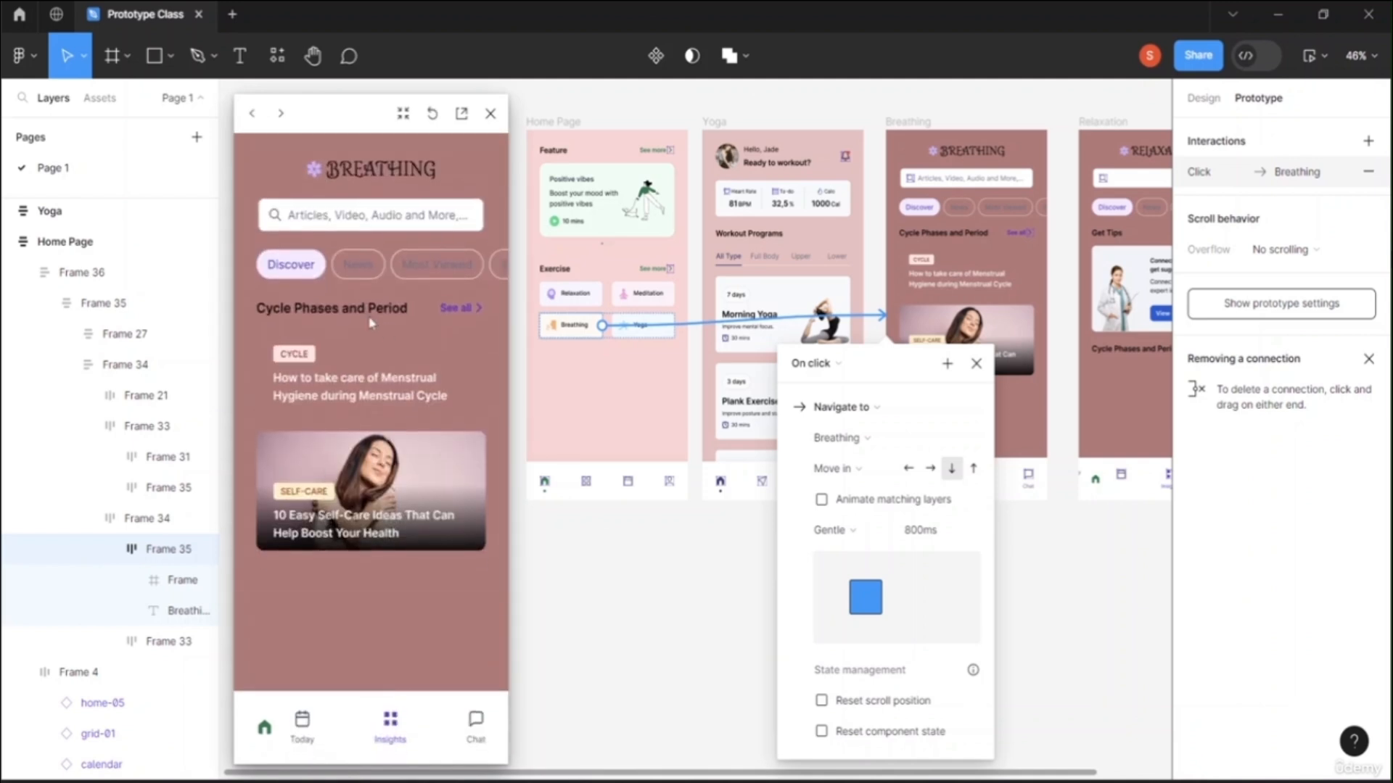
click(612, 606)
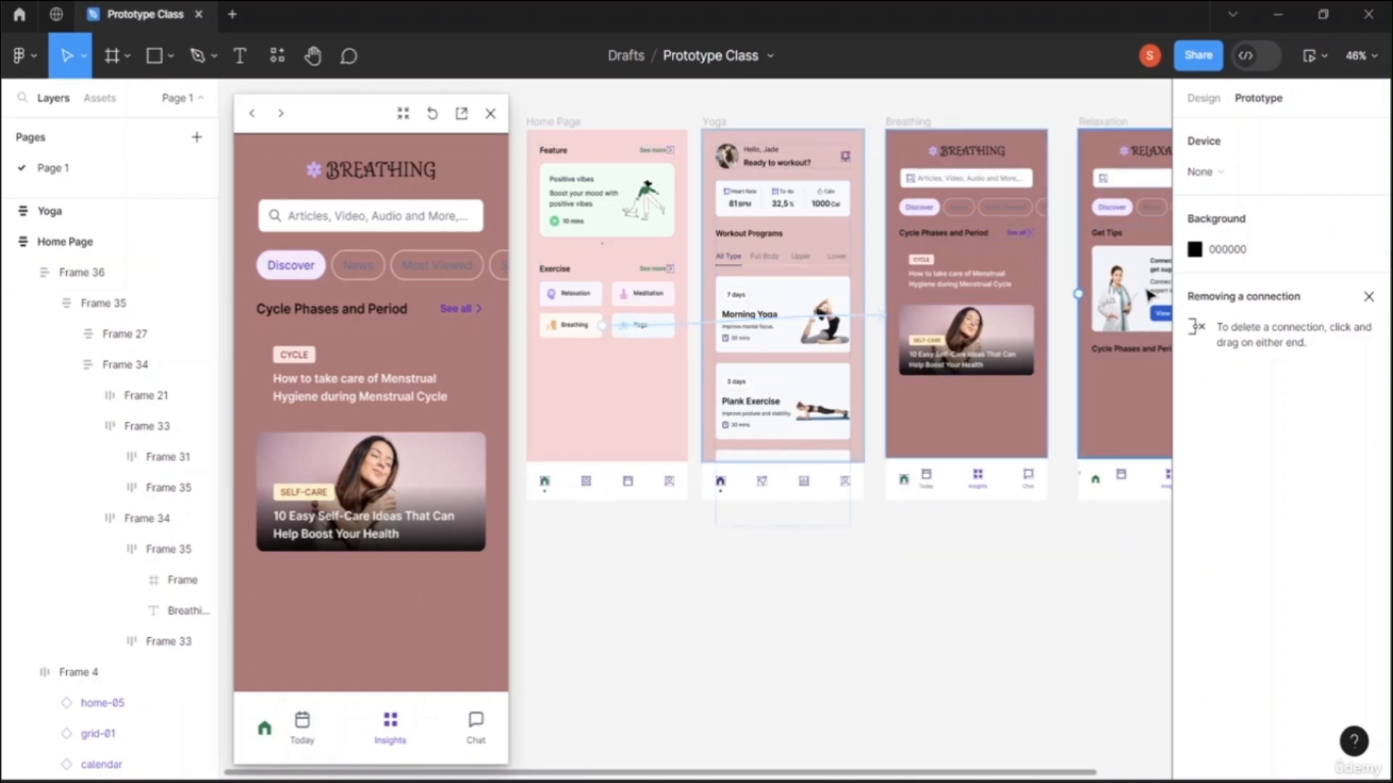
Step: Change the Breathing connection's easing to Ease in and out and test the card in the preview
click(694, 324)
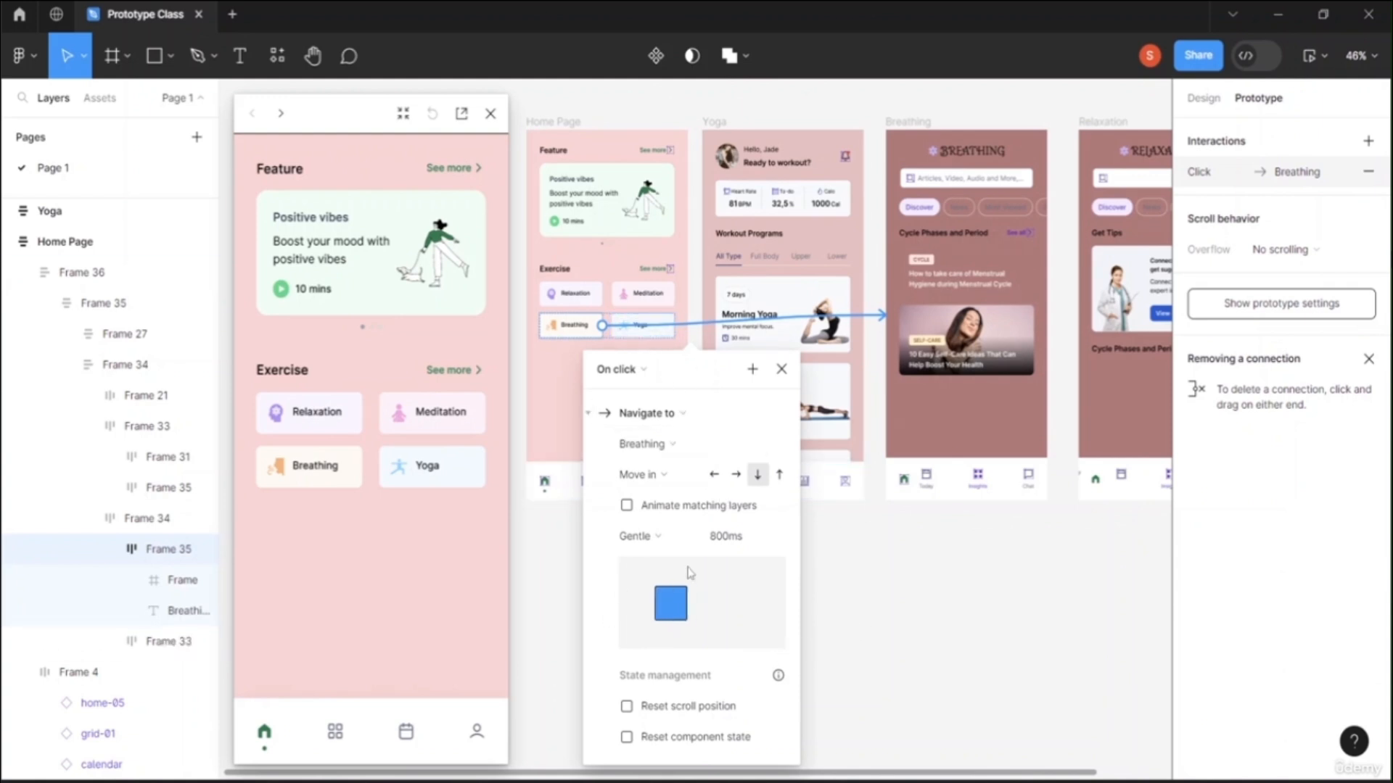
click(686, 534)
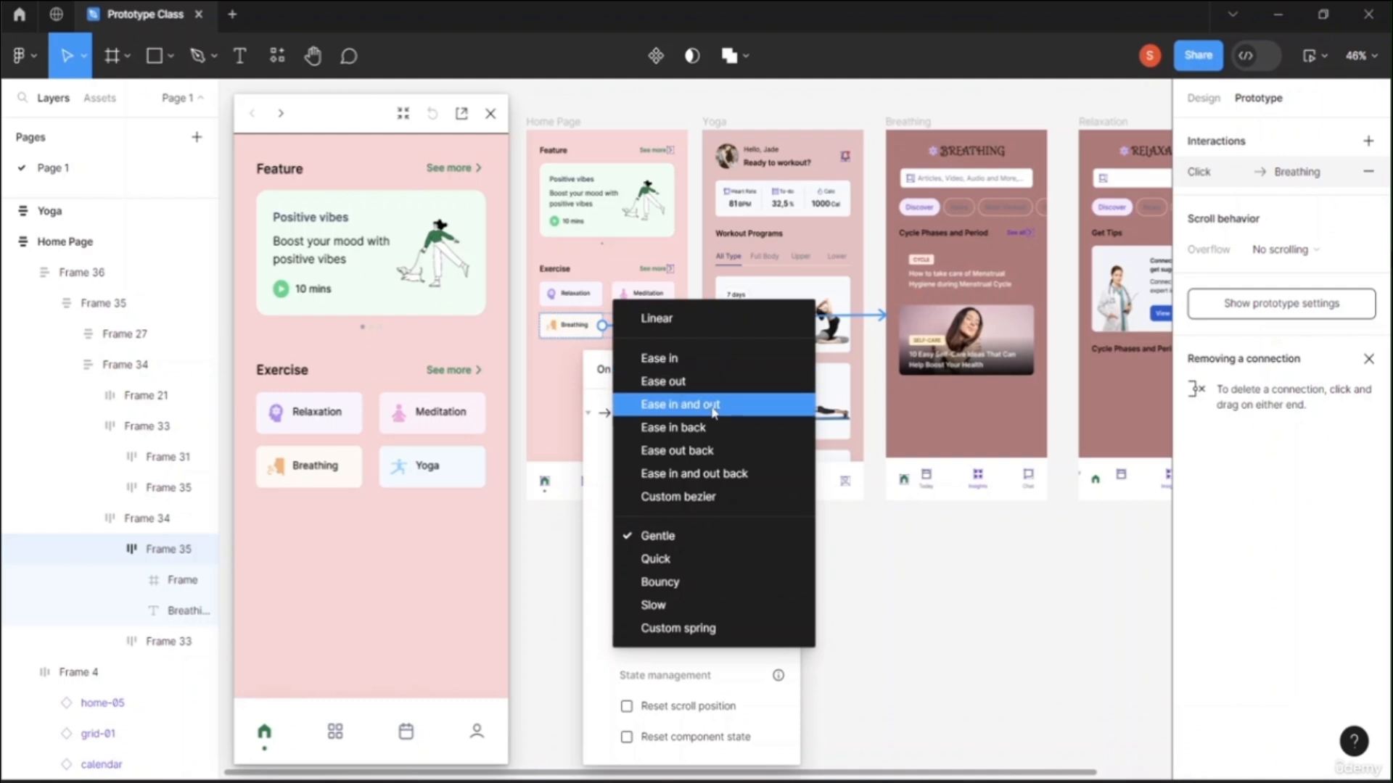
click(710, 405)
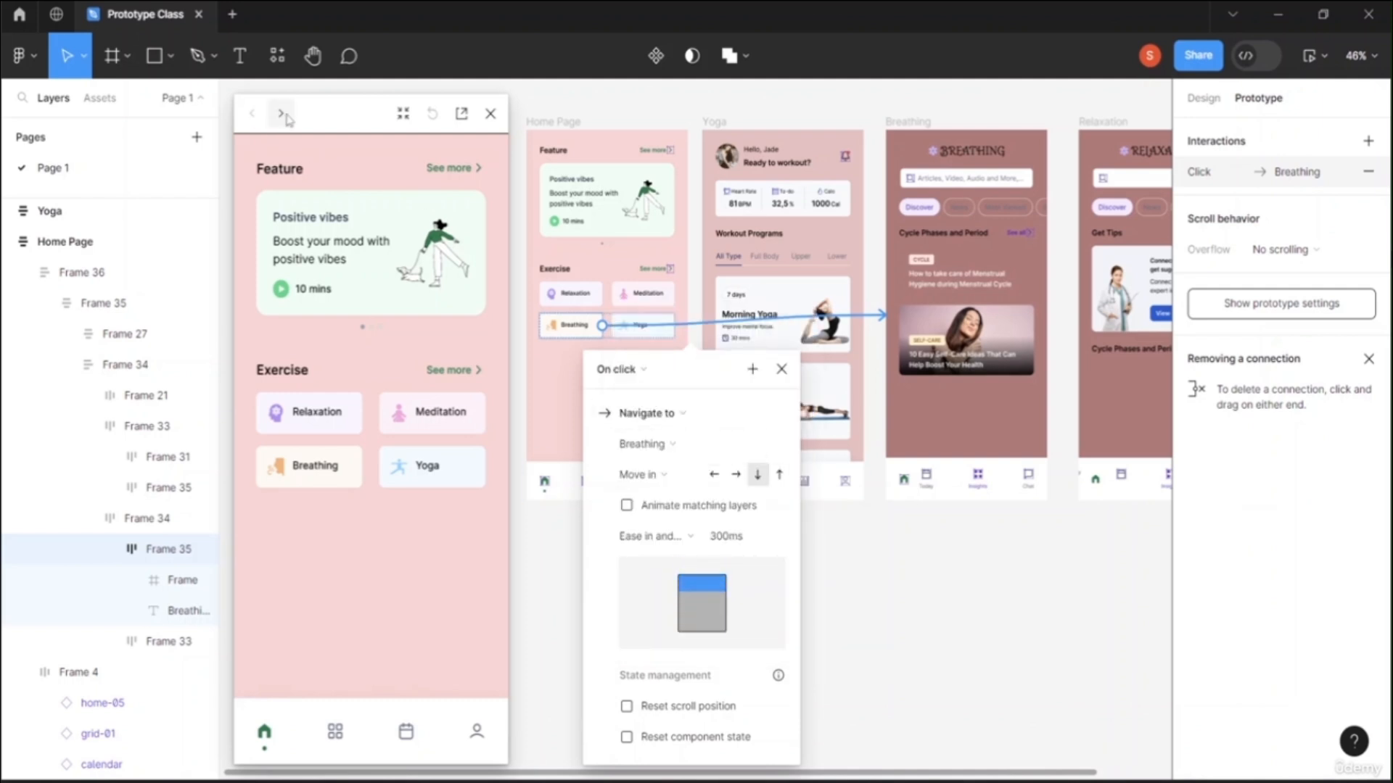
click(323, 470)
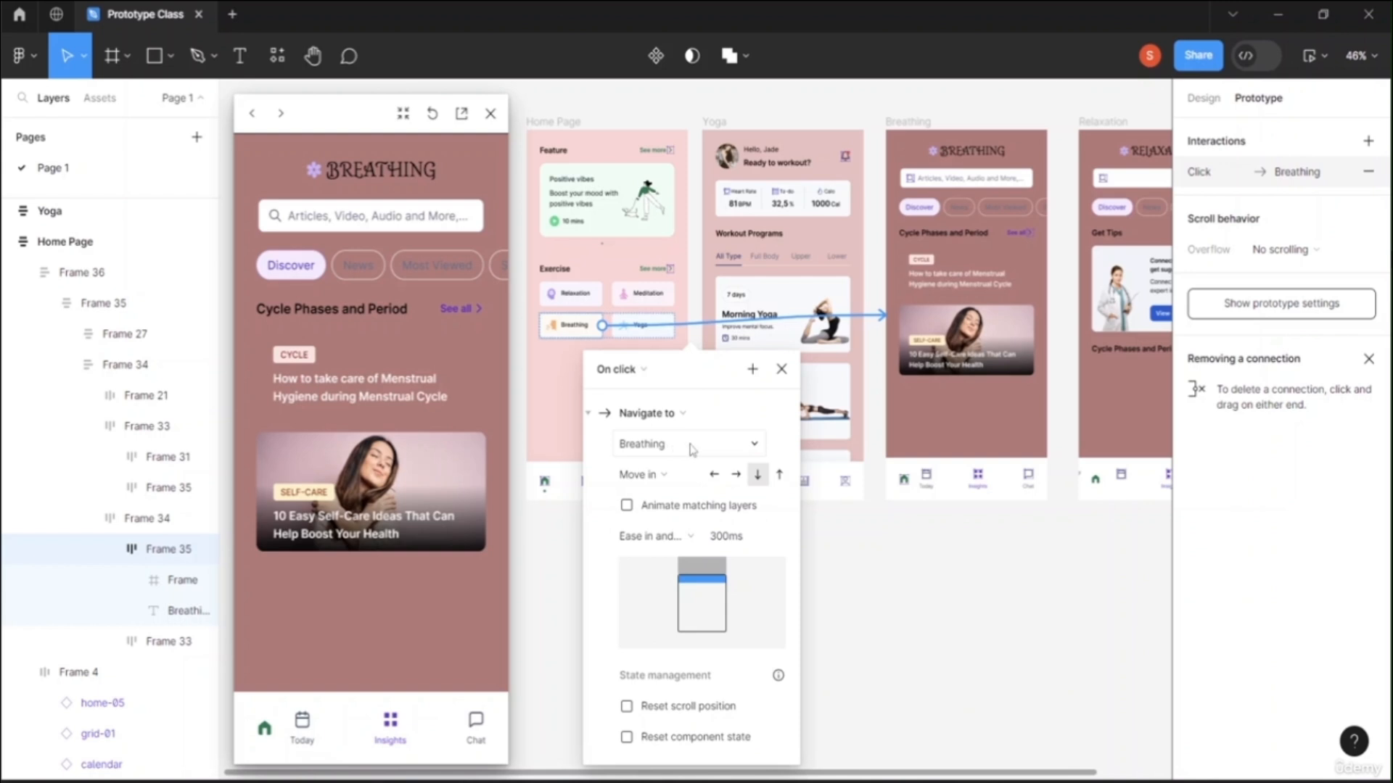
click(684, 418)
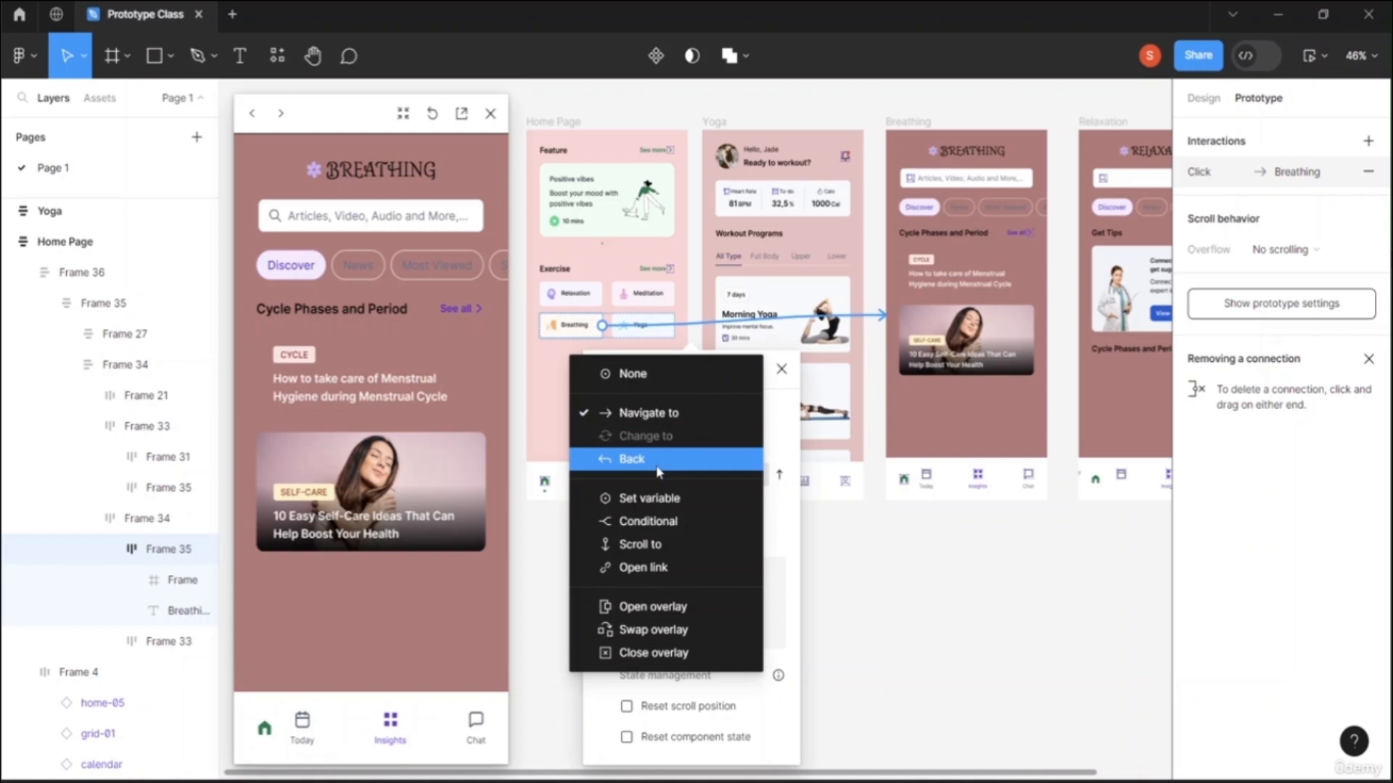
click(970, 603)
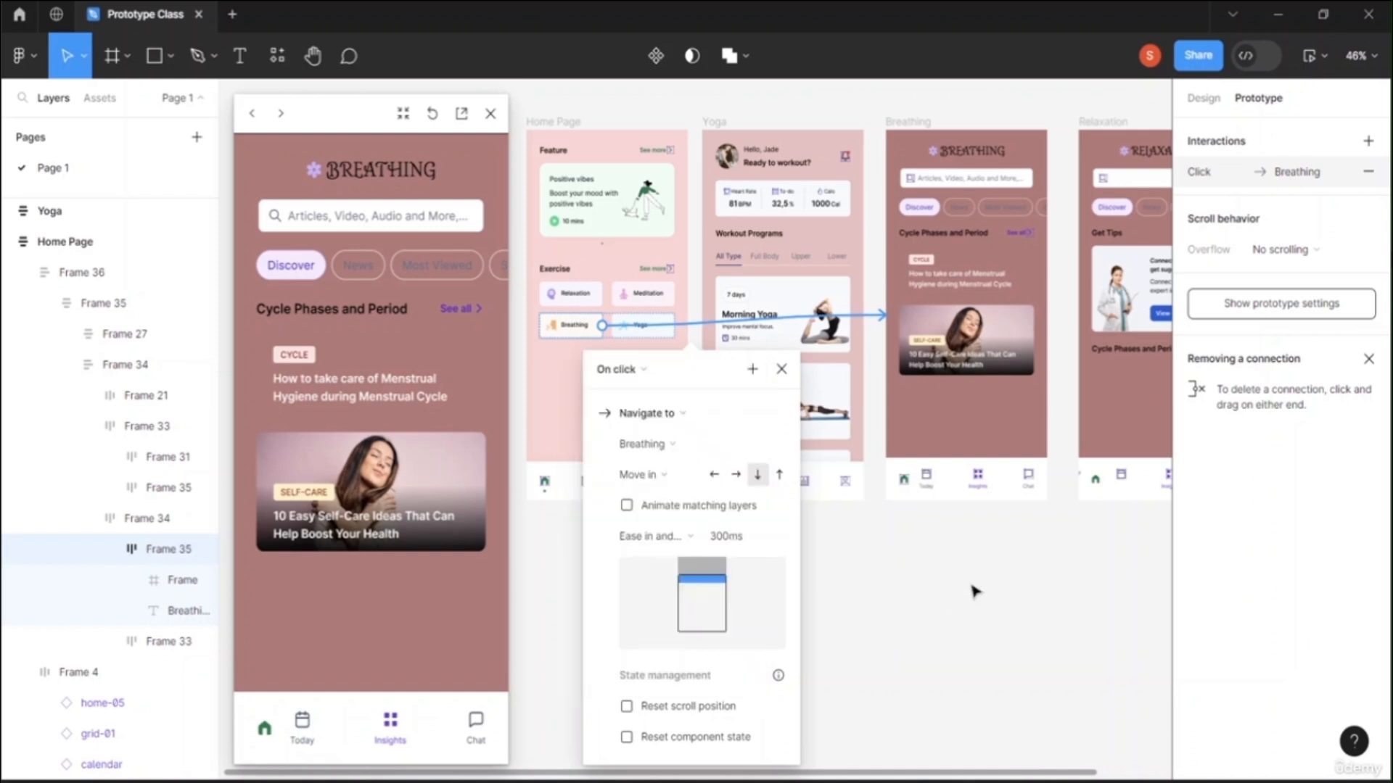
click(781, 371)
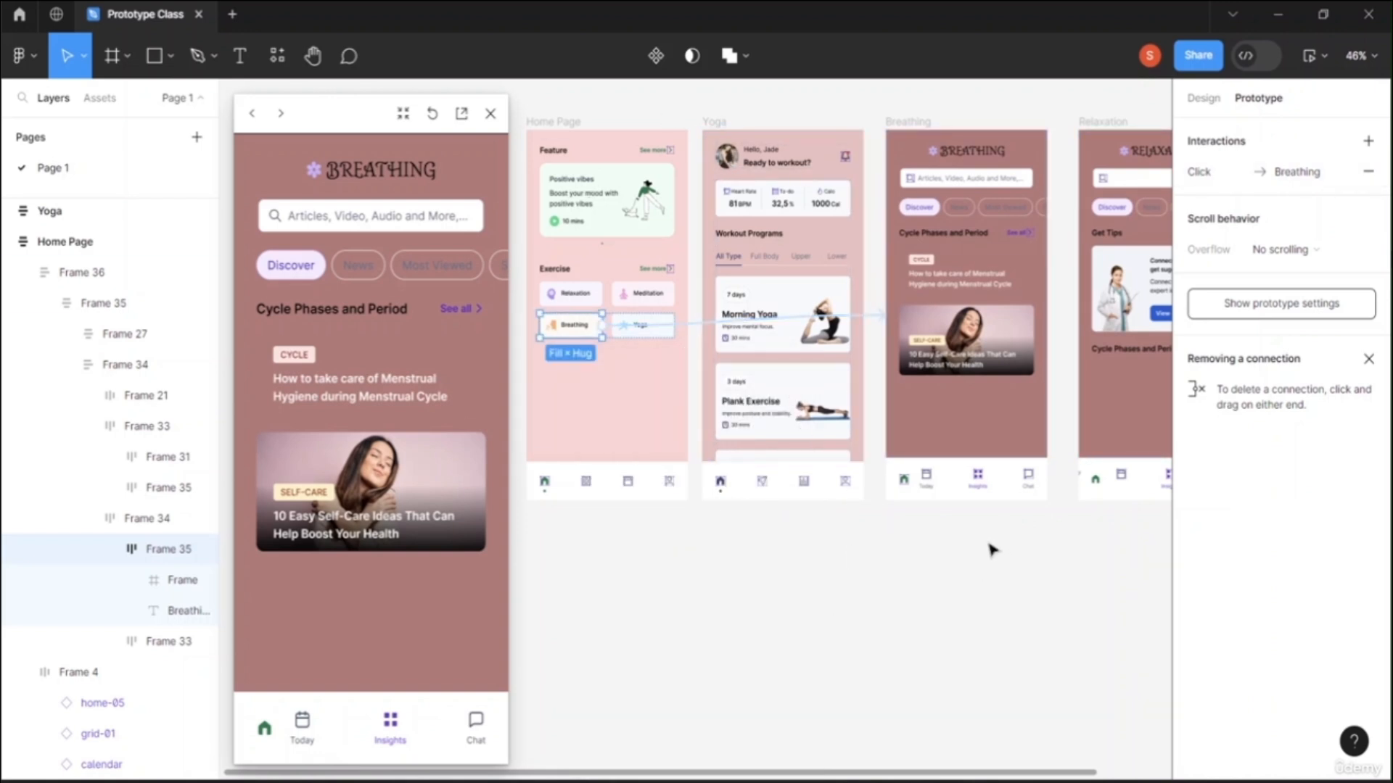
Step: Return the preview to the Home Page and connect its Relaxation card to the Relaxation screen with an on-click navigation
scroll(989, 547, down, 3)
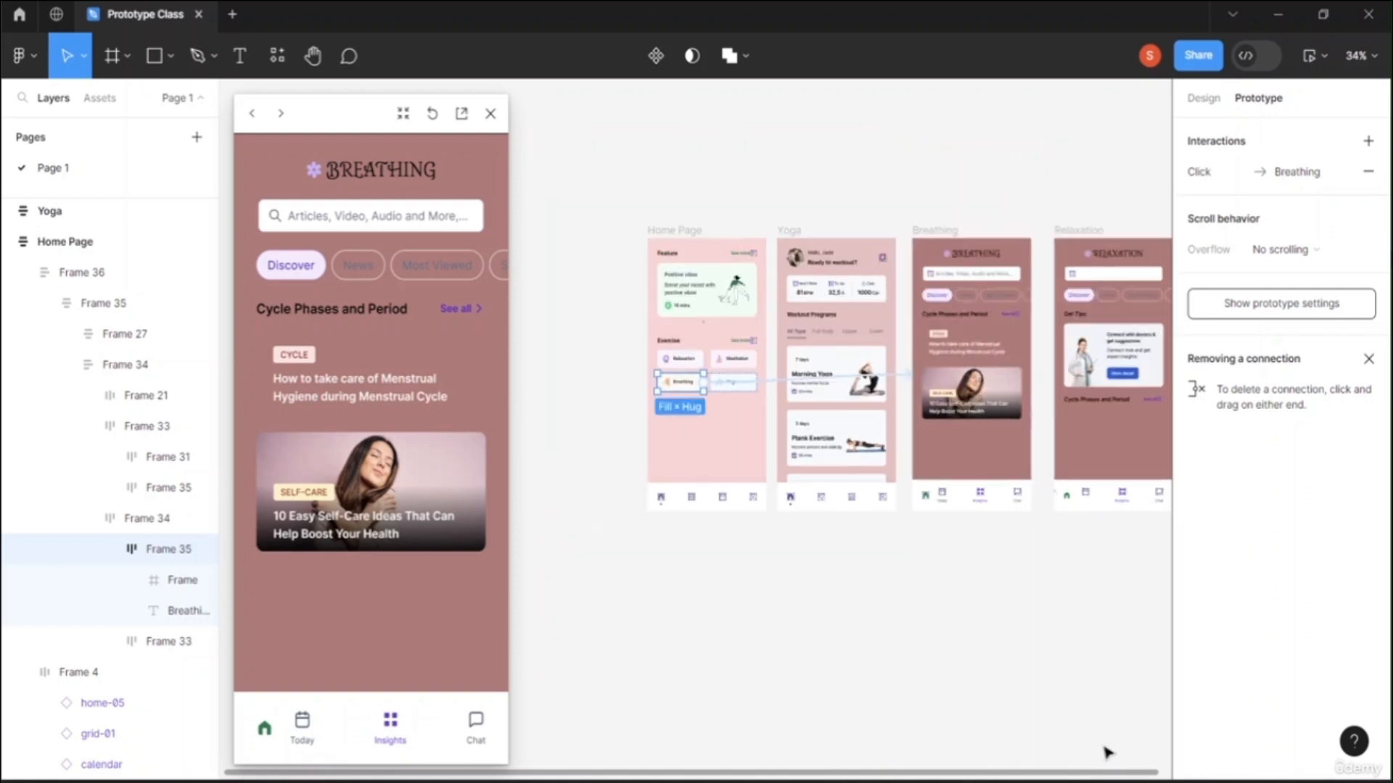
click(310, 52)
drag(882, 562, 796, 553)
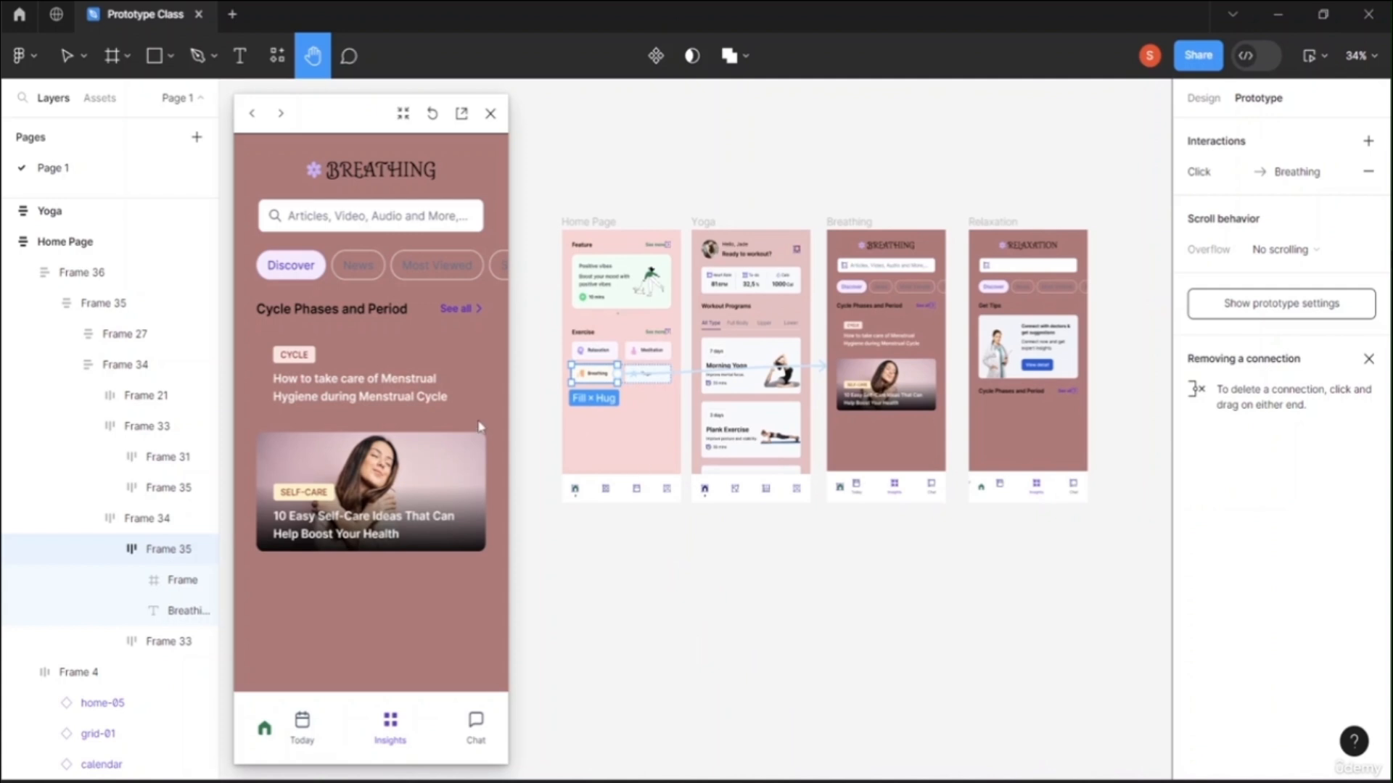
click(251, 114)
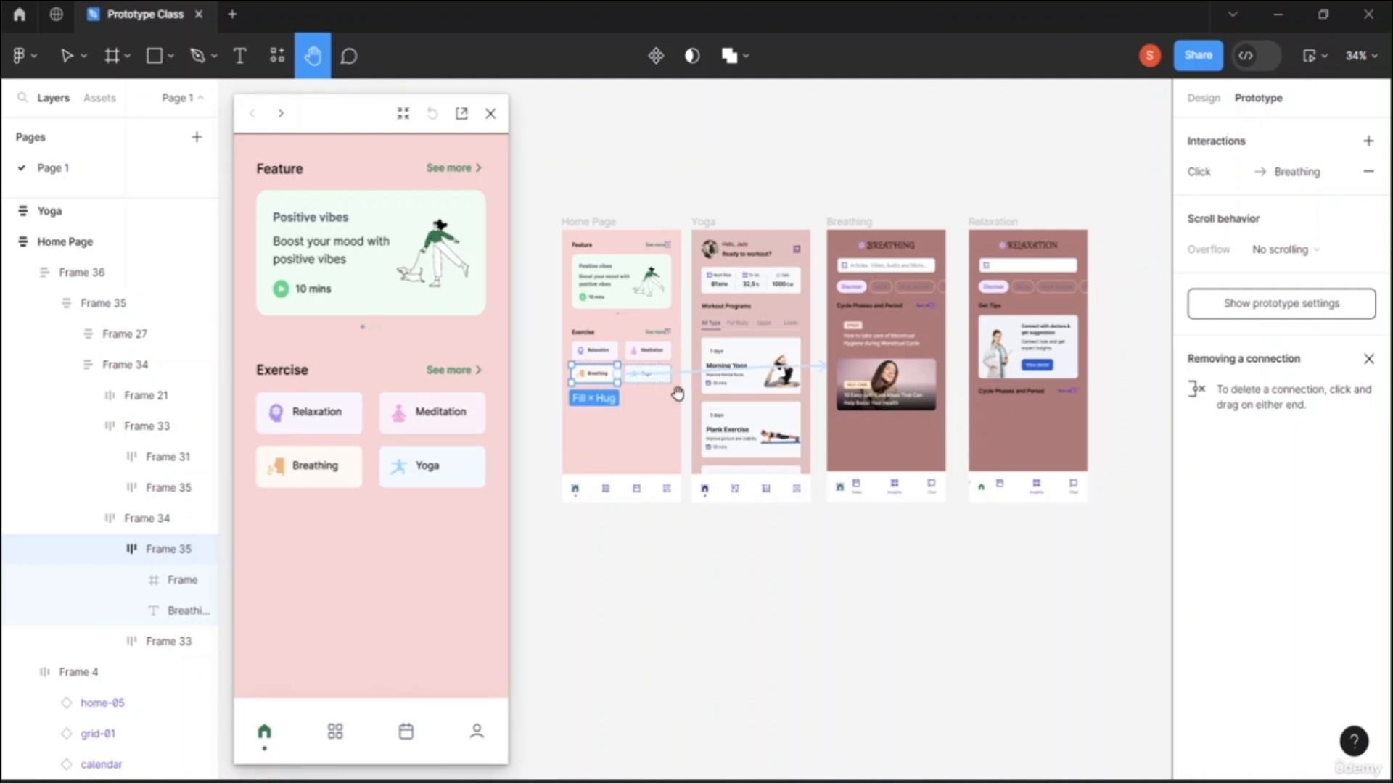
click(68, 56)
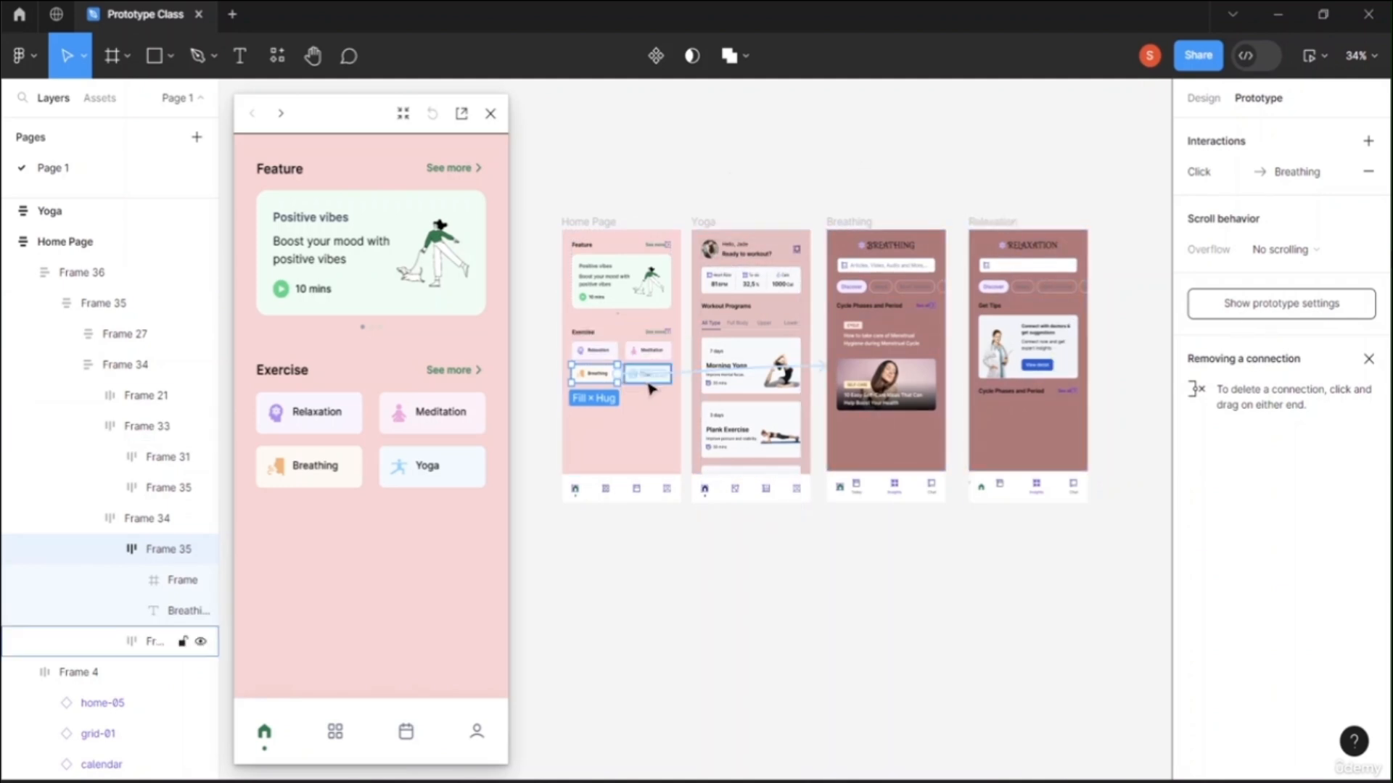
click(600, 353)
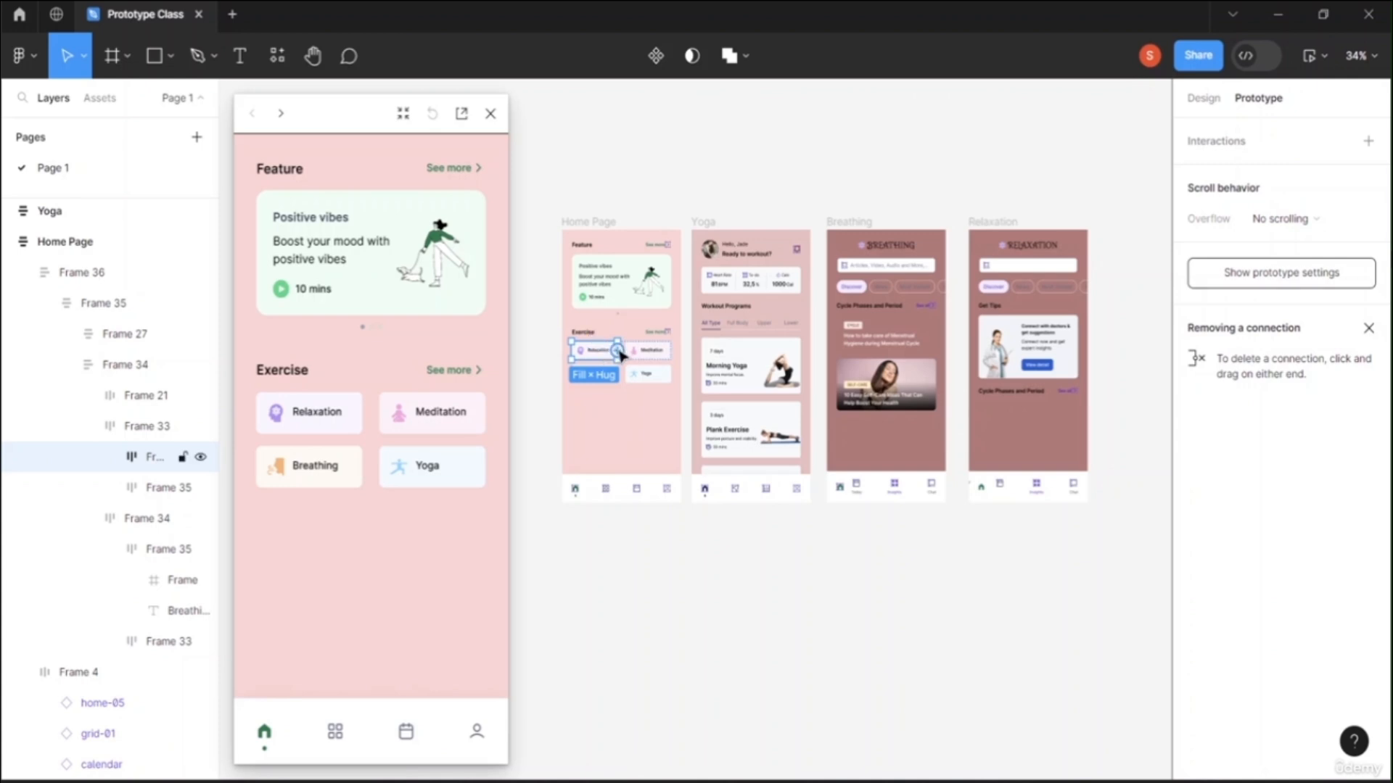
drag(618, 351, 983, 332)
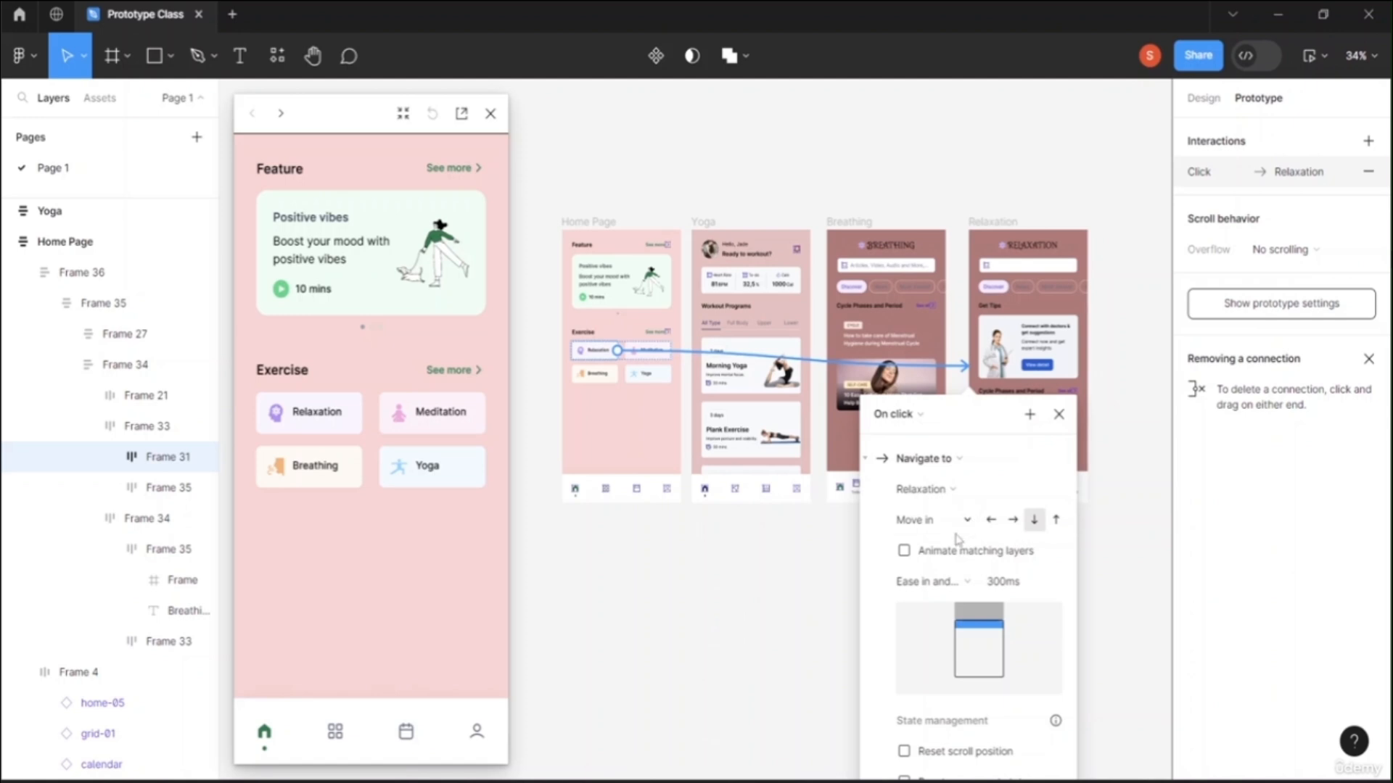
click(954, 491)
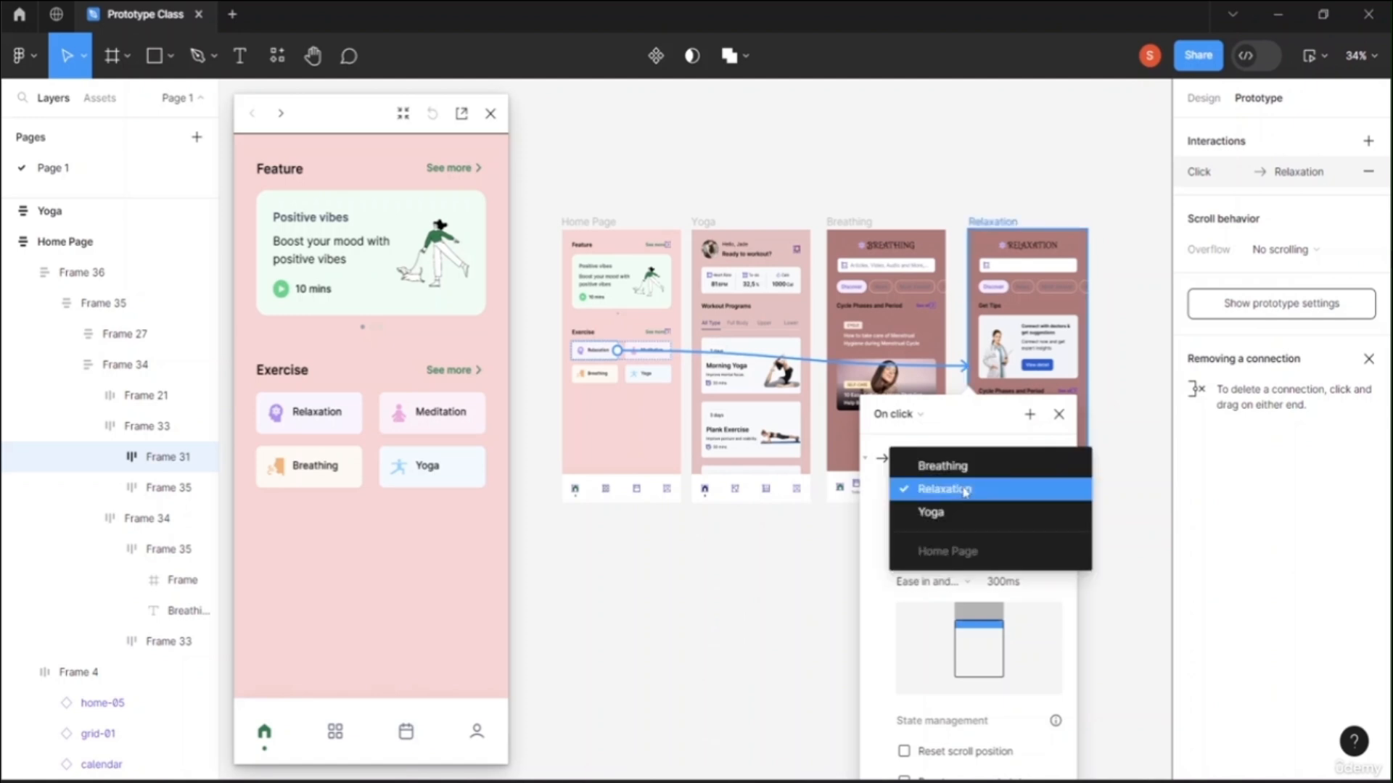
click(974, 494)
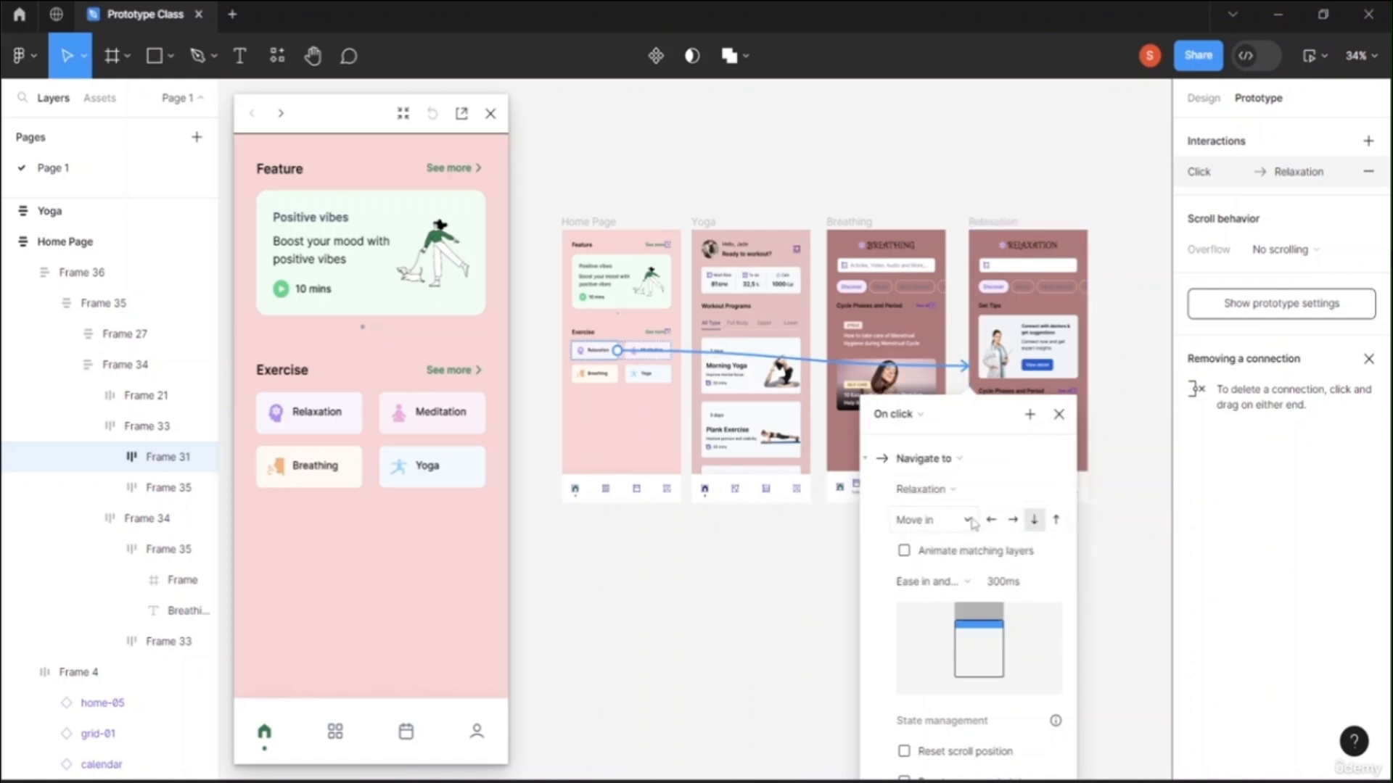
Step: Set the Relaxation connection's animation to Dissolve with a duration of 400 ms
click(969, 522)
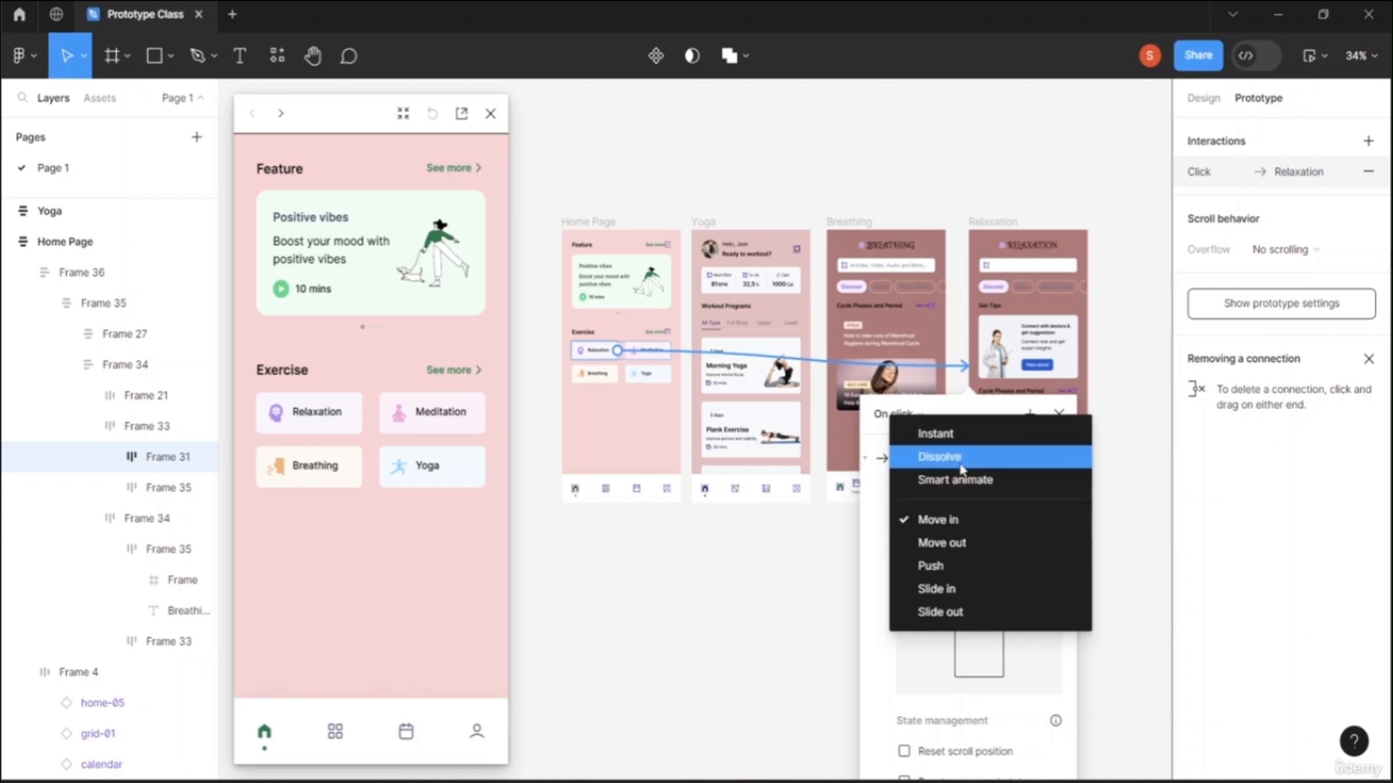
click(963, 457)
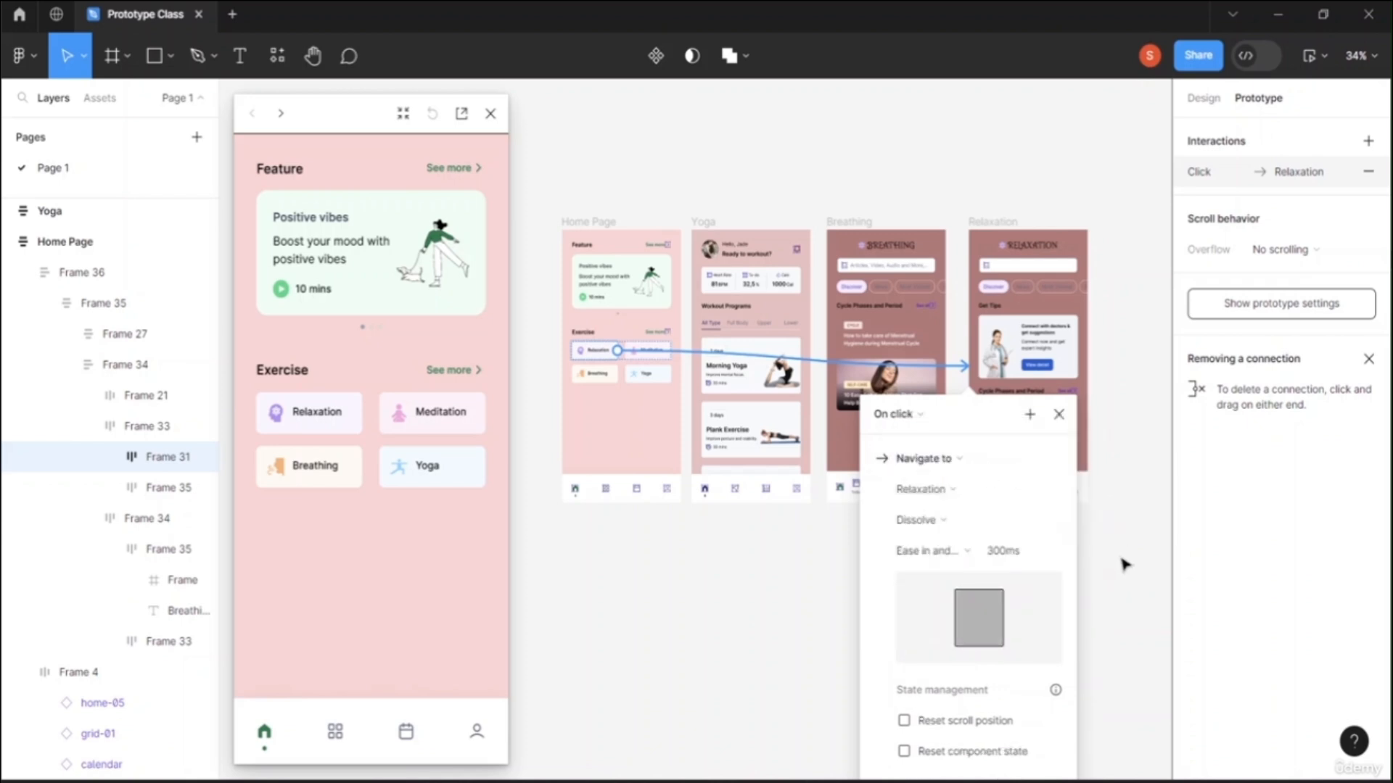
click(1006, 553)
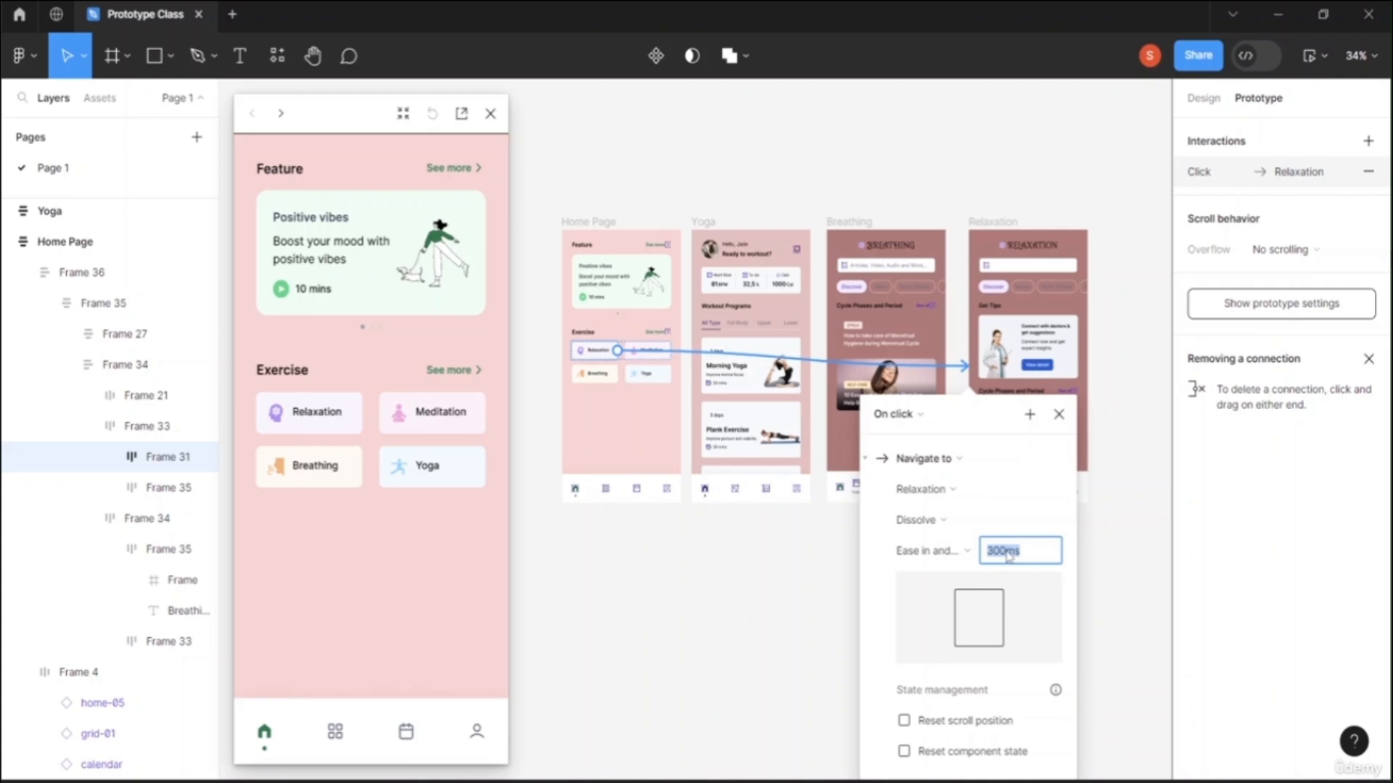
text(400)
key(Return)
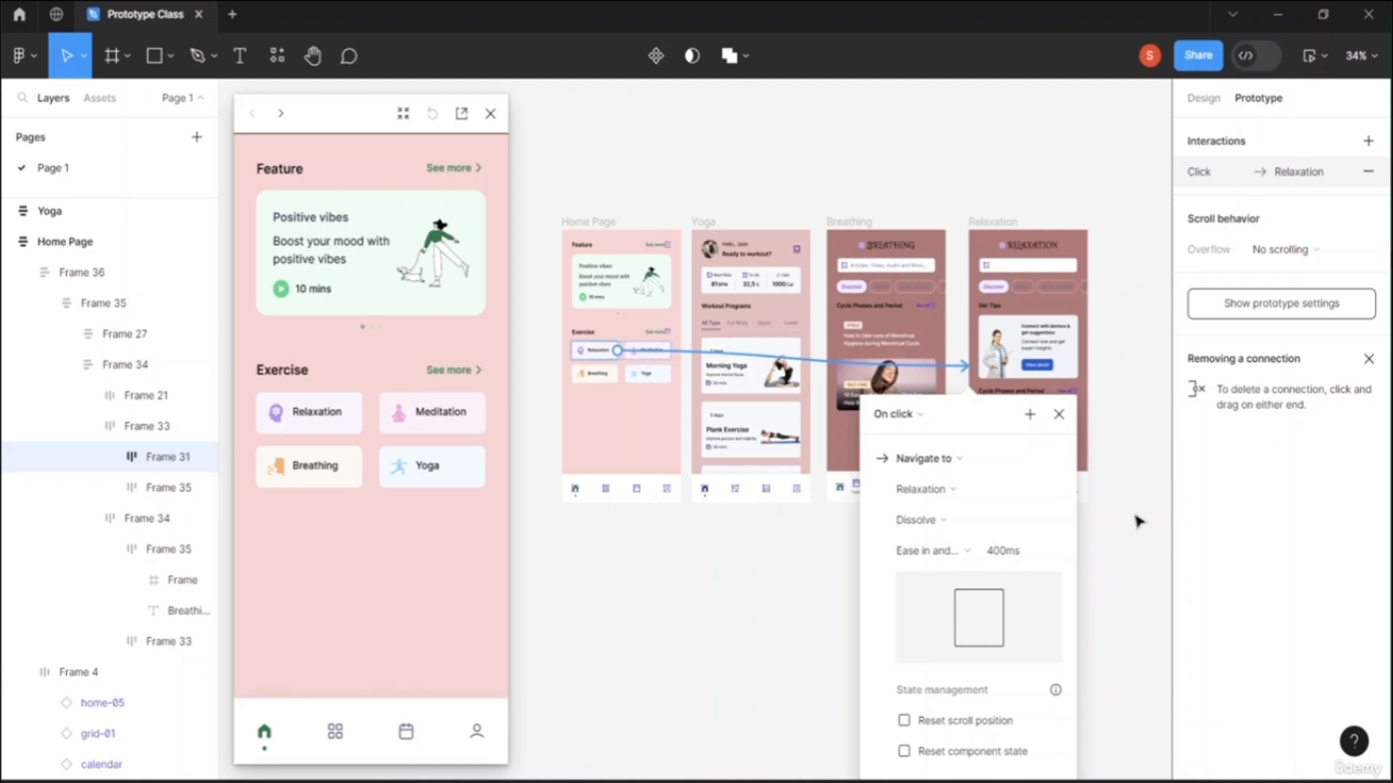
click(1137, 521)
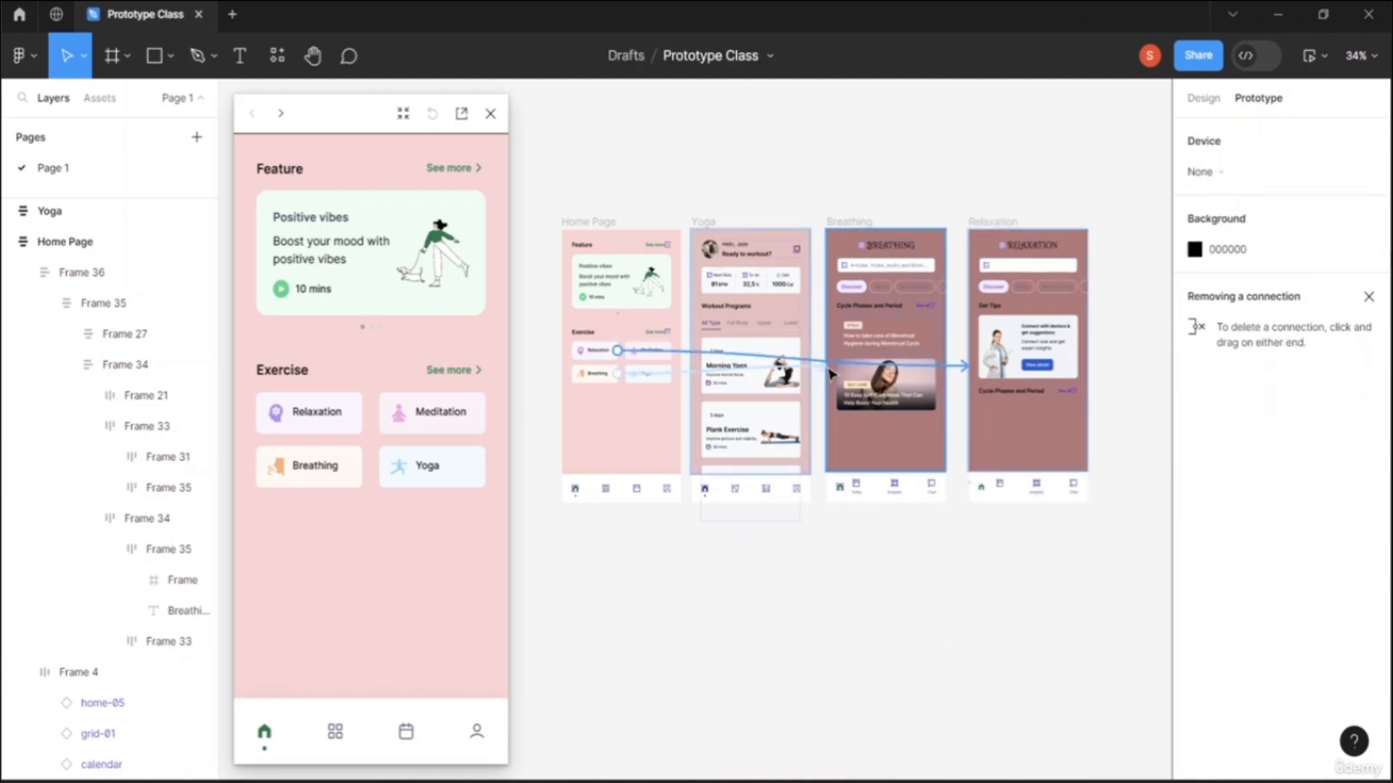
Step: Try to link to the Yoga screen by changing the destination of the existing Breathing card connection to Yoga
click(653, 374)
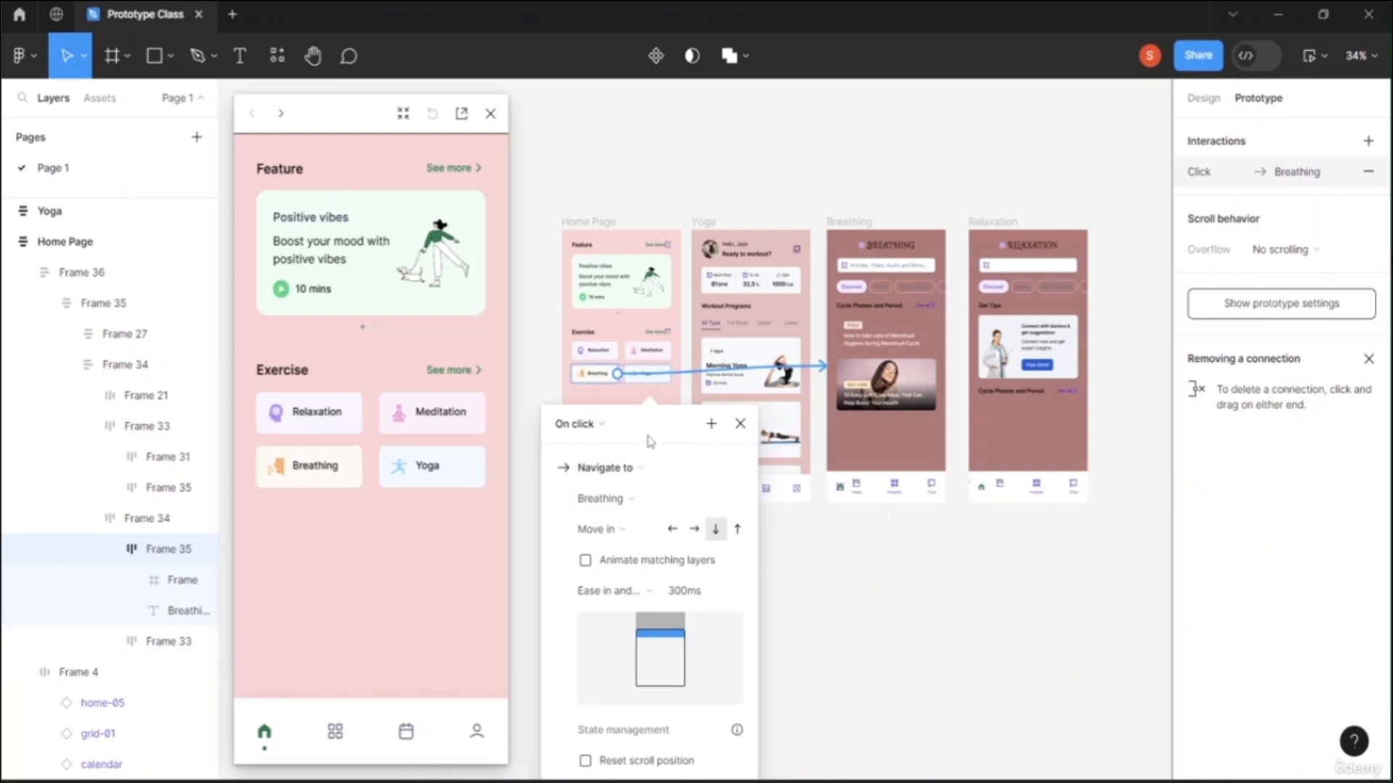
click(1047, 750)
click(652, 378)
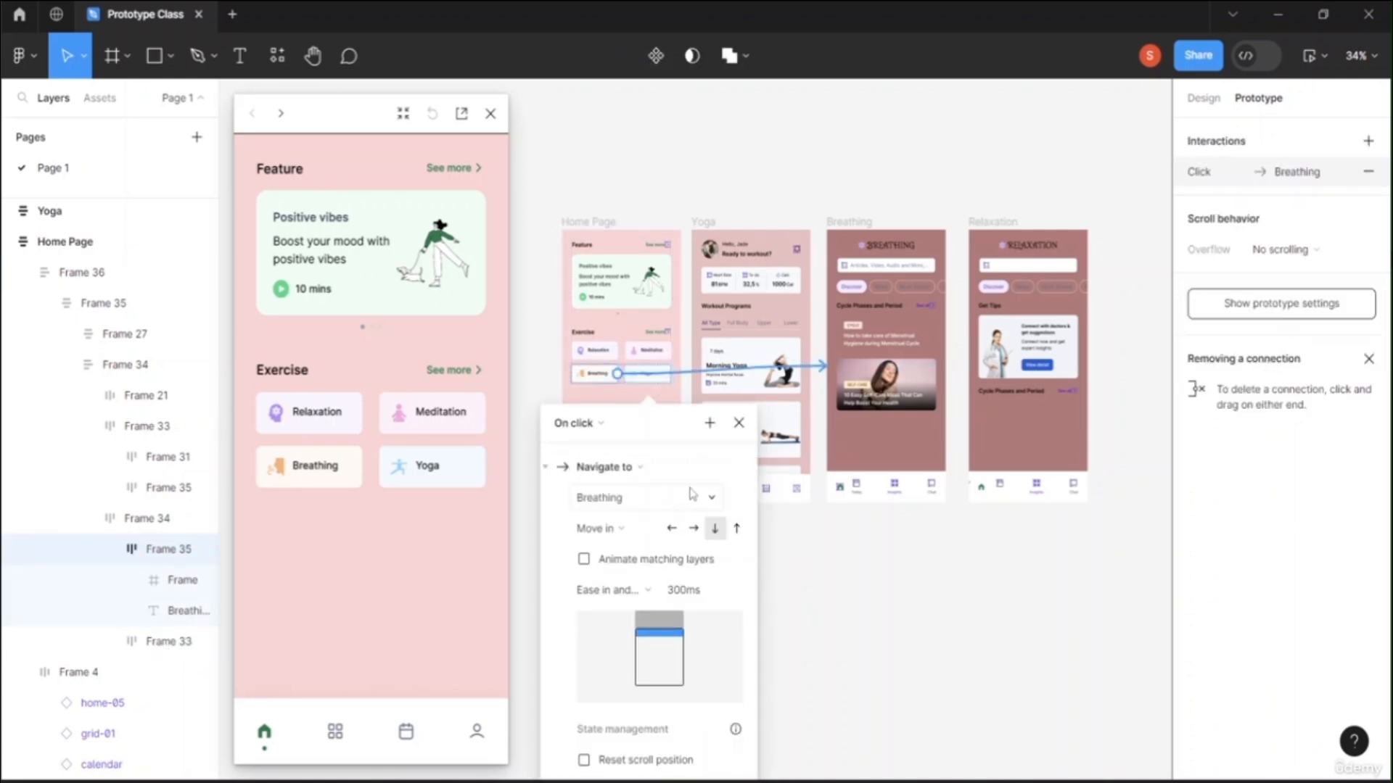
click(709, 497)
click(662, 544)
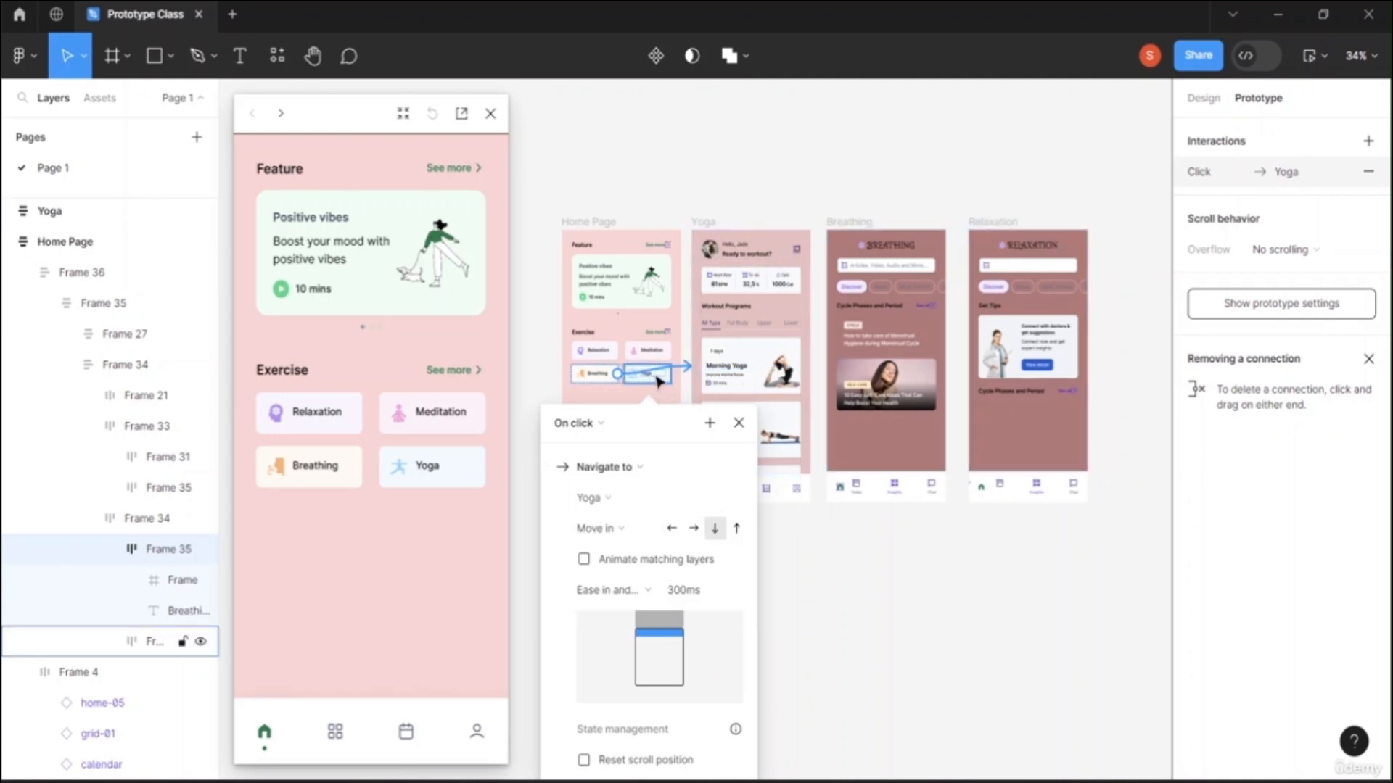
click(808, 544)
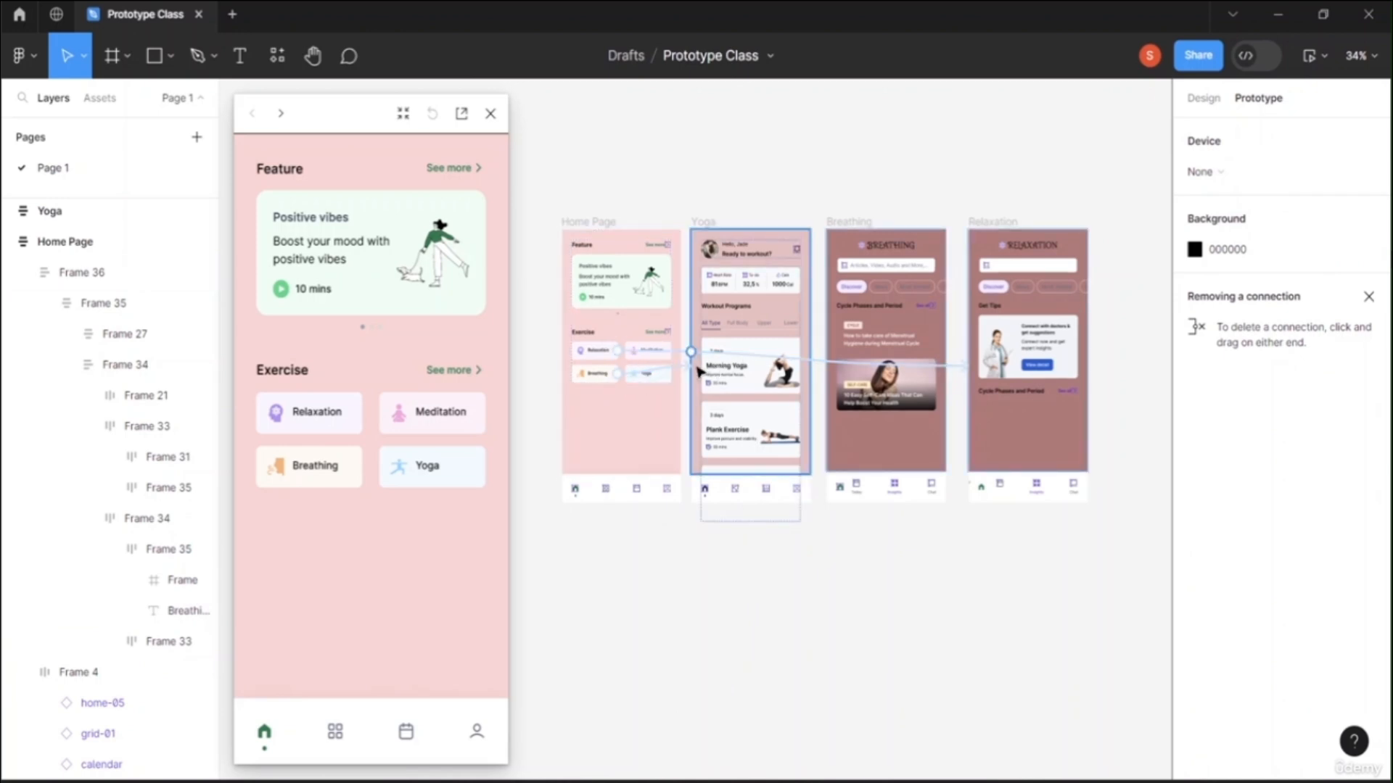
Step: Restore the Breathing card's connection so that it navigates to the Breathing screen
click(673, 366)
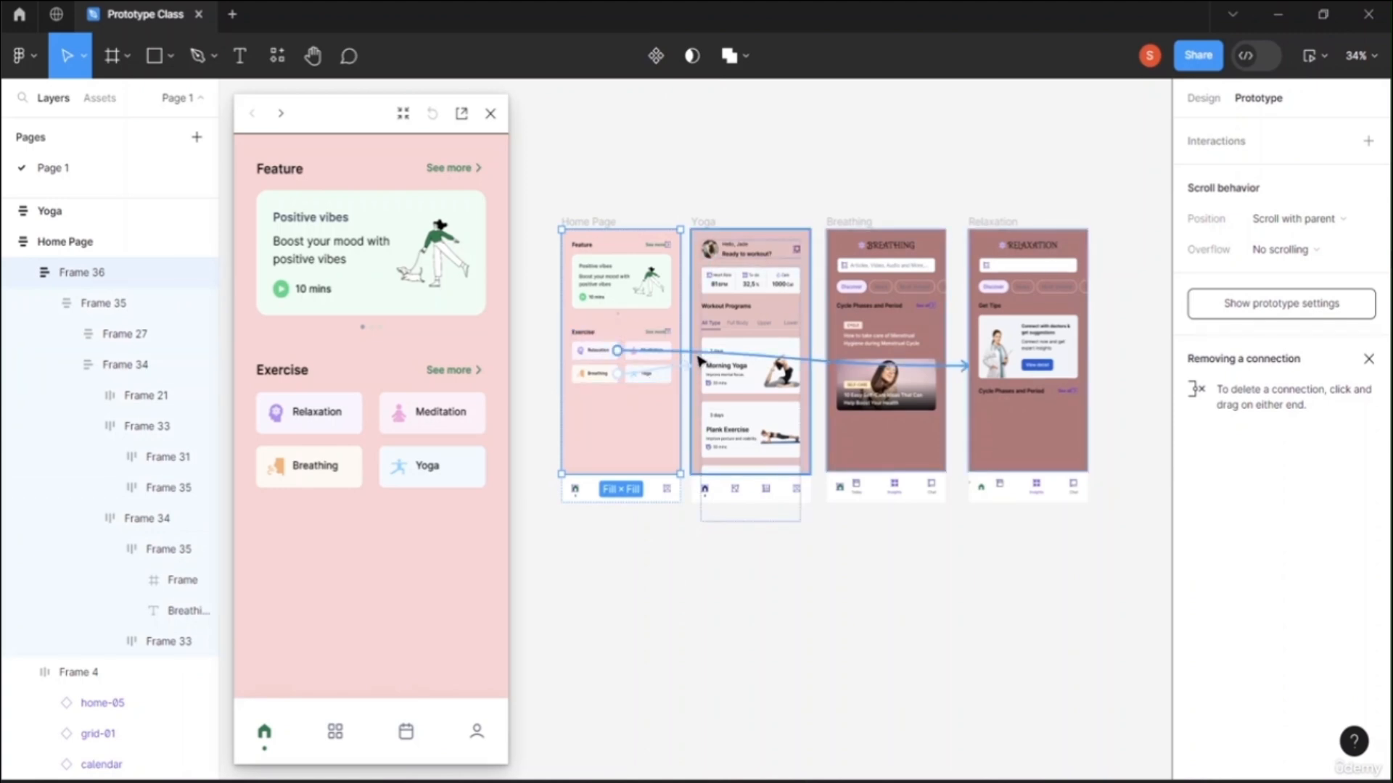
key(Escape)
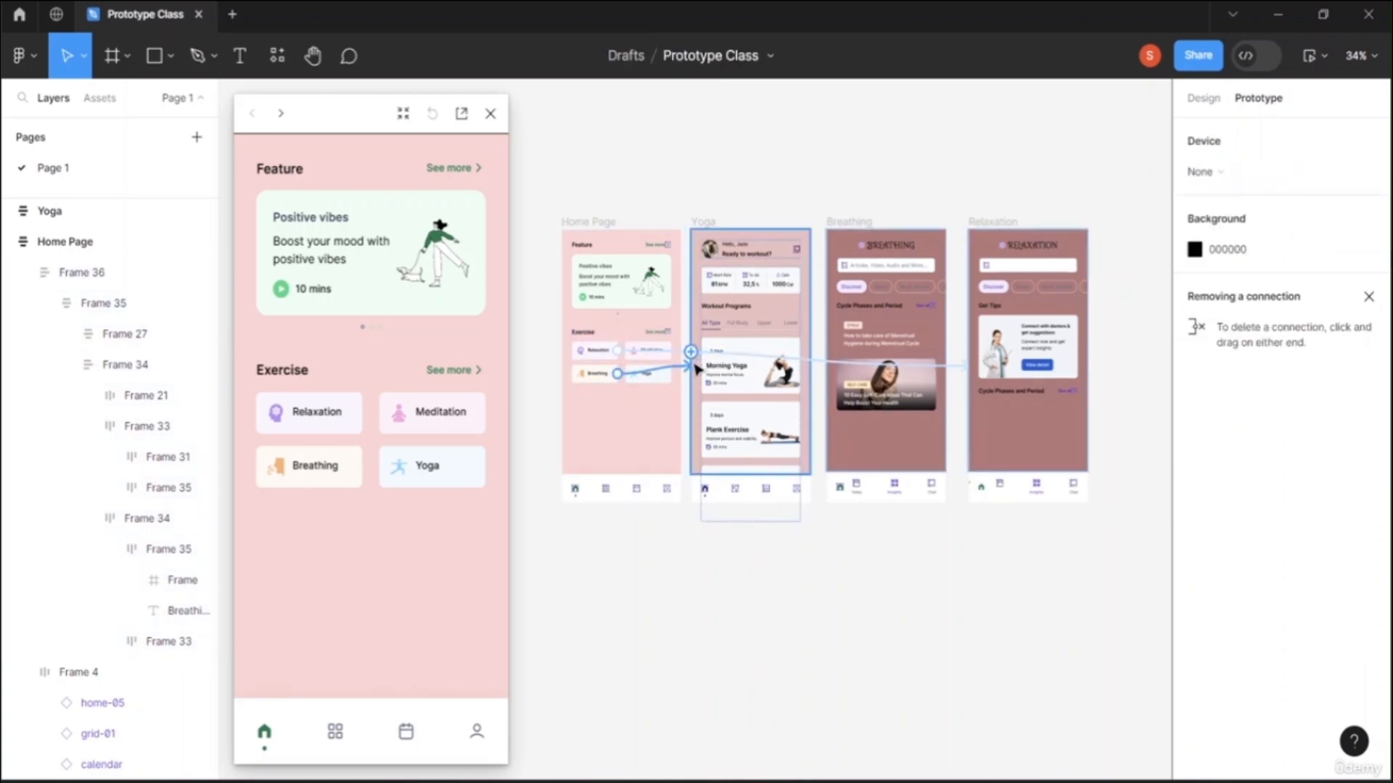
drag(695, 370, 695, 370)
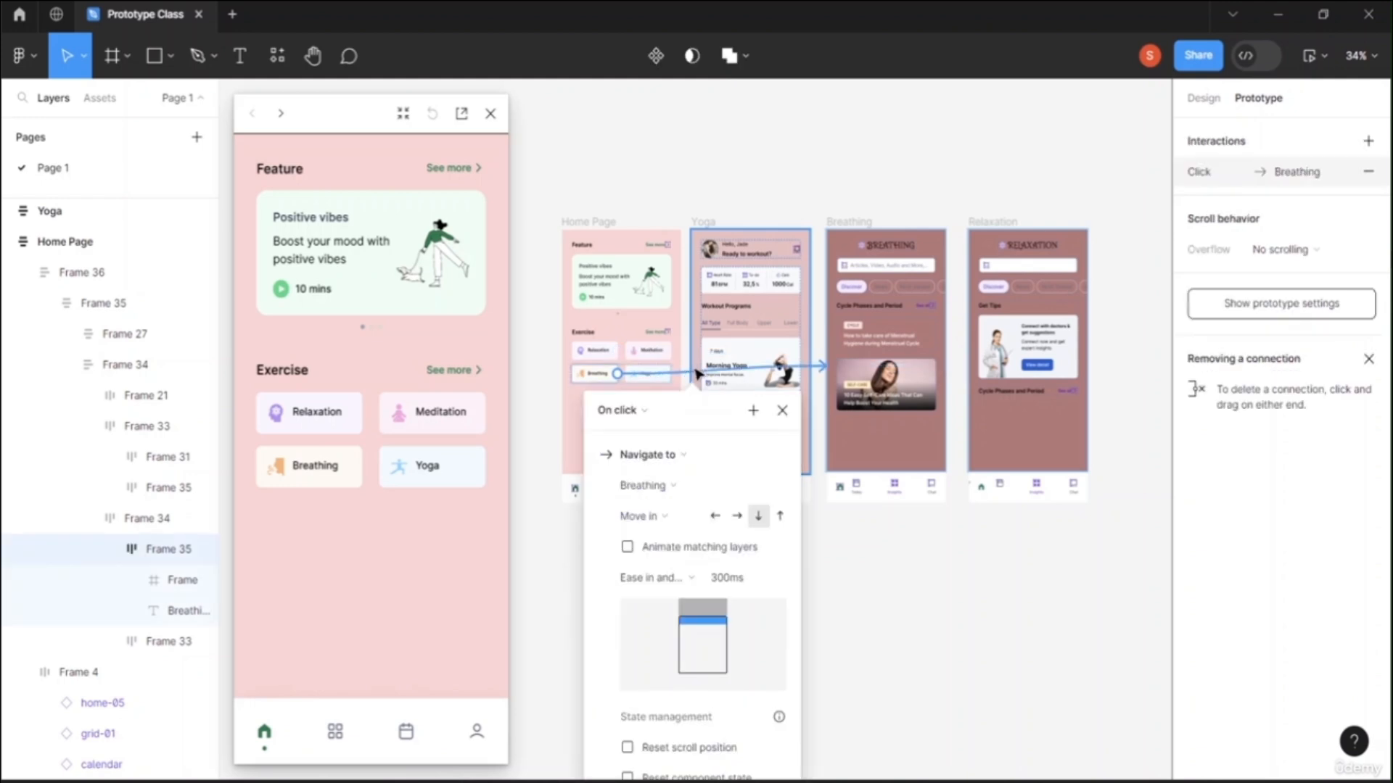
click(926, 510)
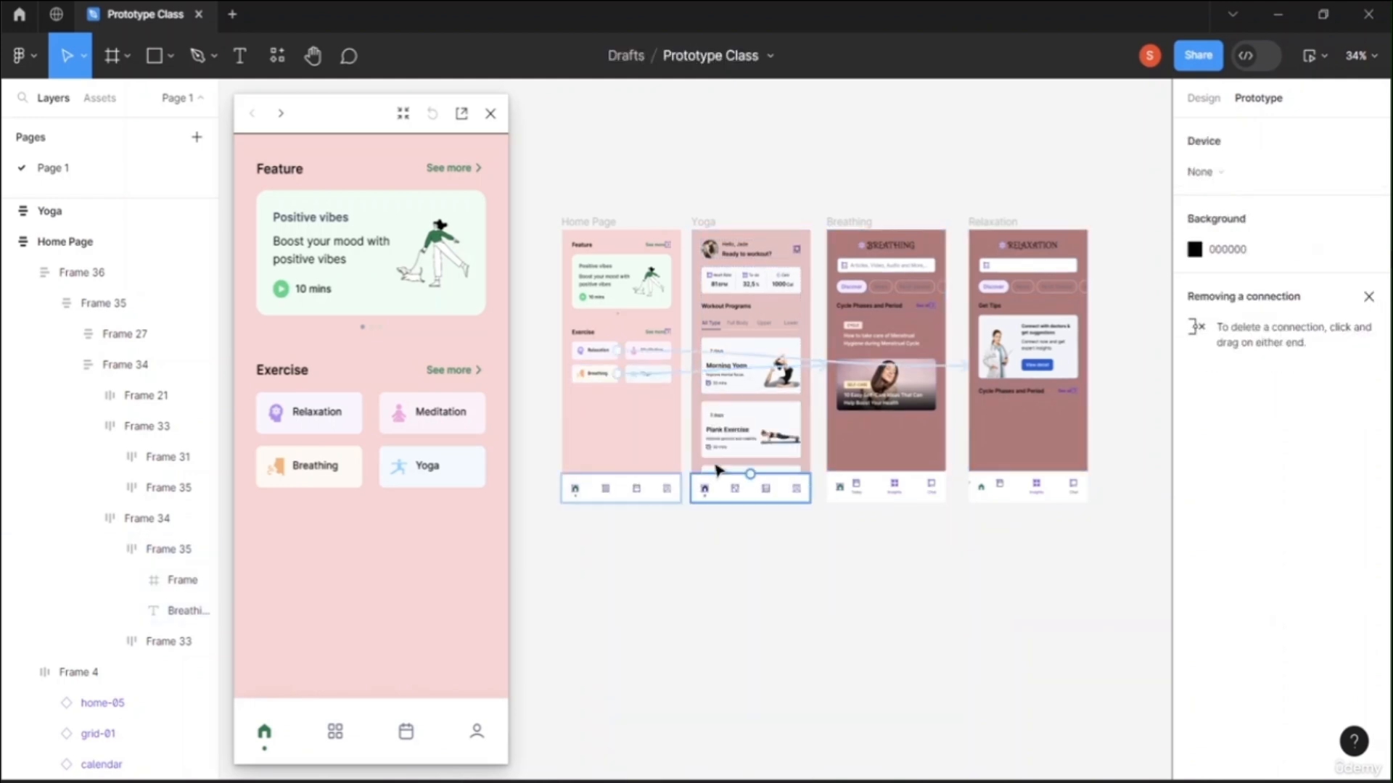
Step: Select the Home Page's Yoga card and connect it to the Yoga screen
click(658, 381)
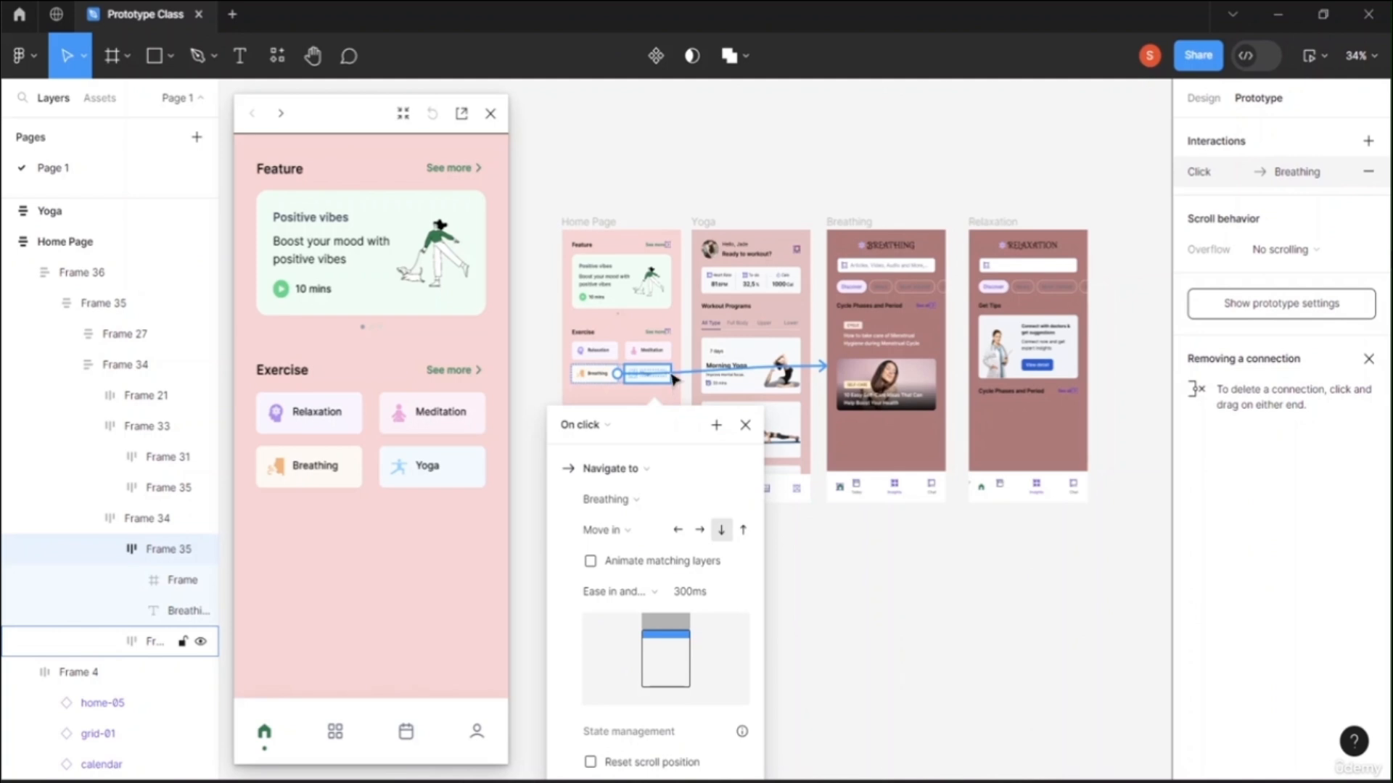
click(673, 388)
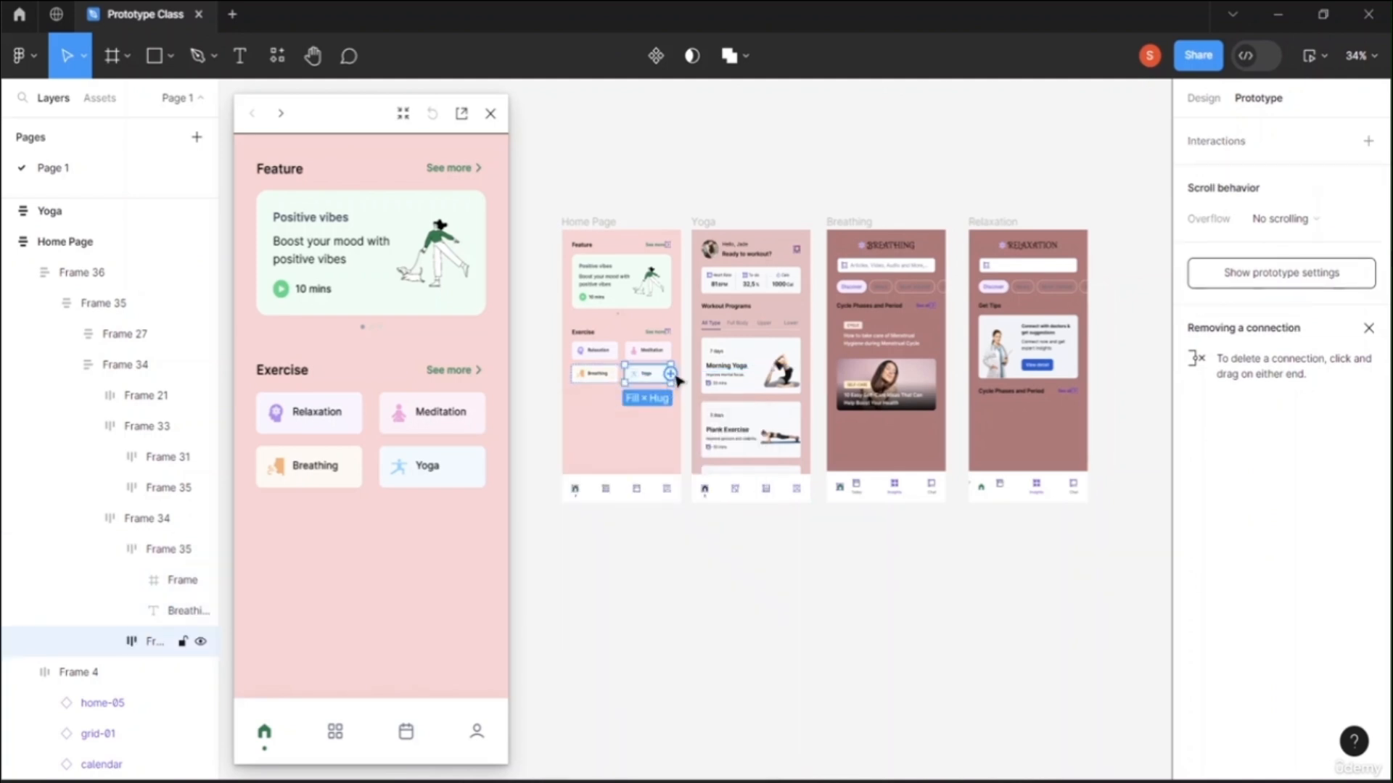
drag(672, 377, 759, 351)
click(892, 591)
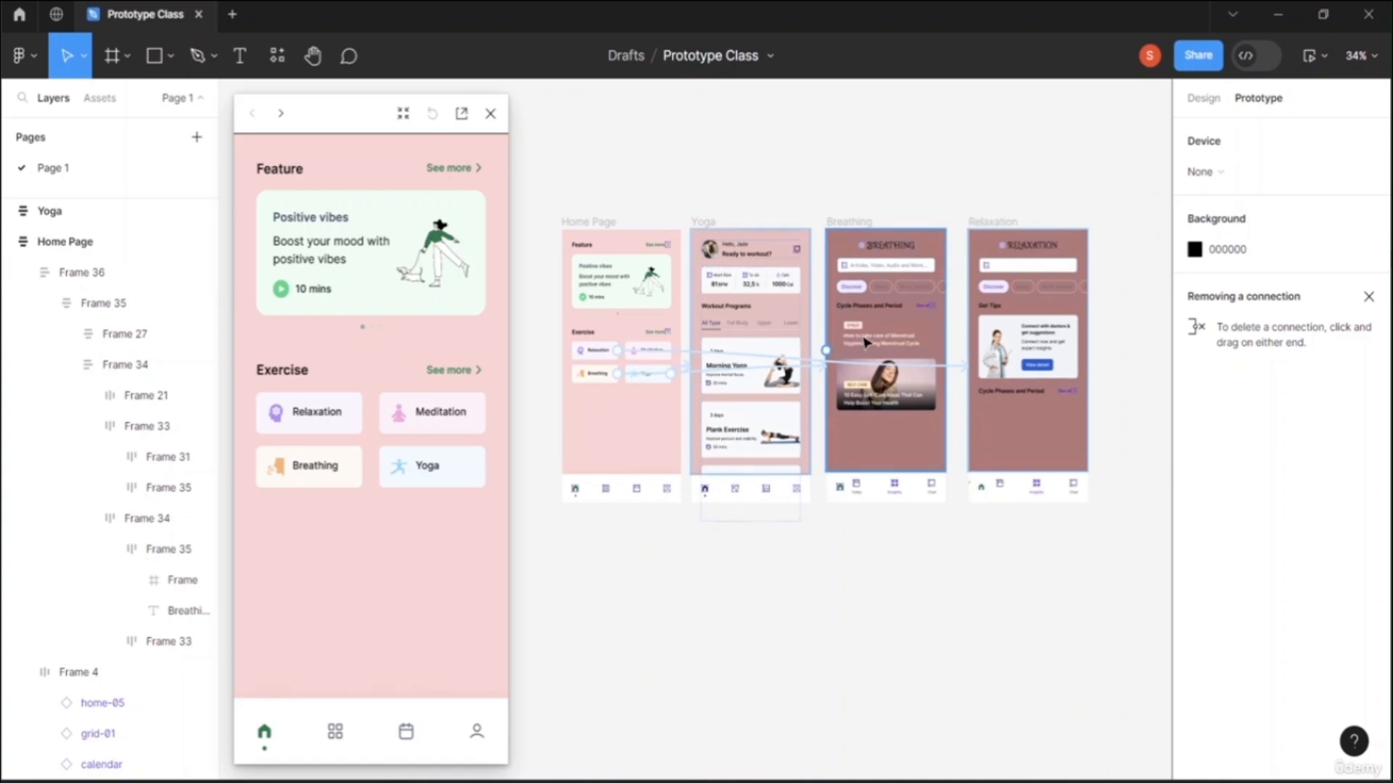
click(984, 493)
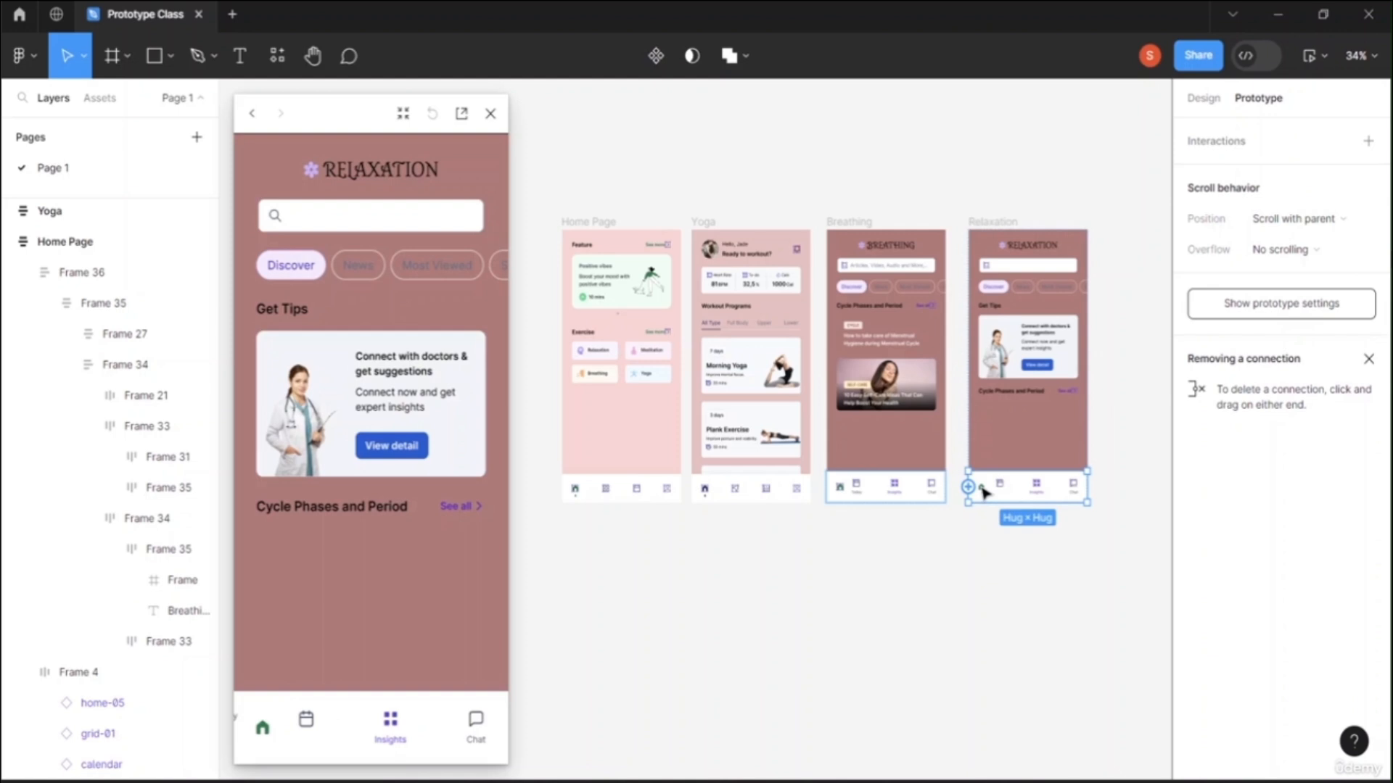
click(983, 493)
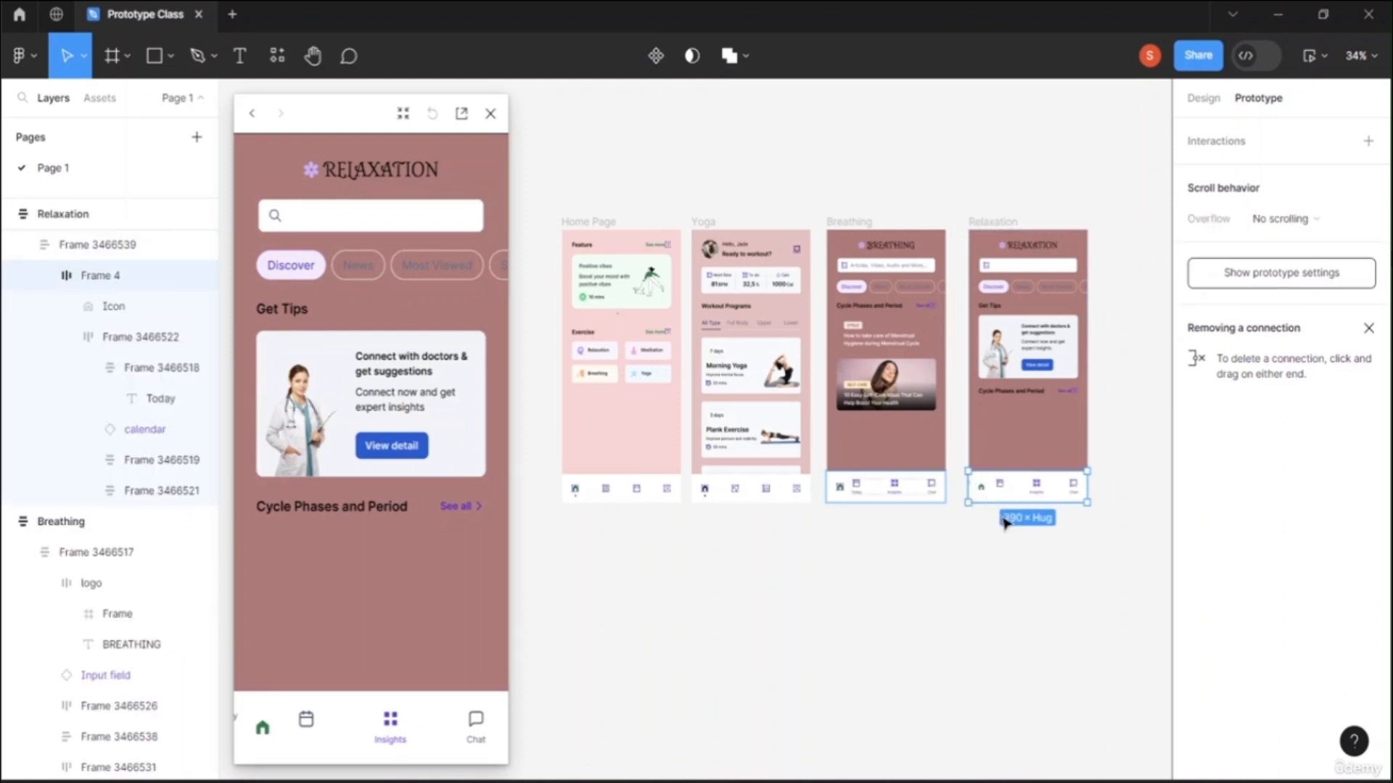
scroll(998, 622, up, 10)
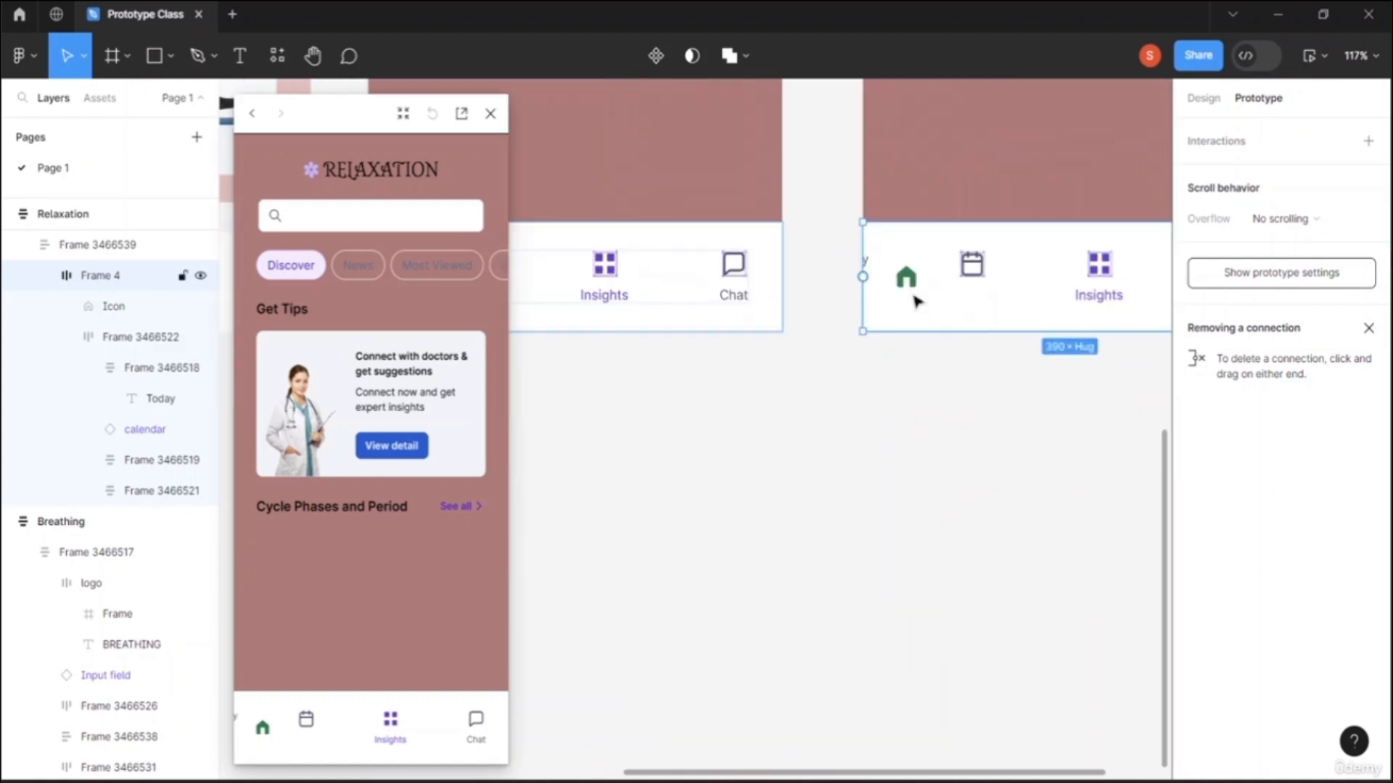
double_click(908, 283)
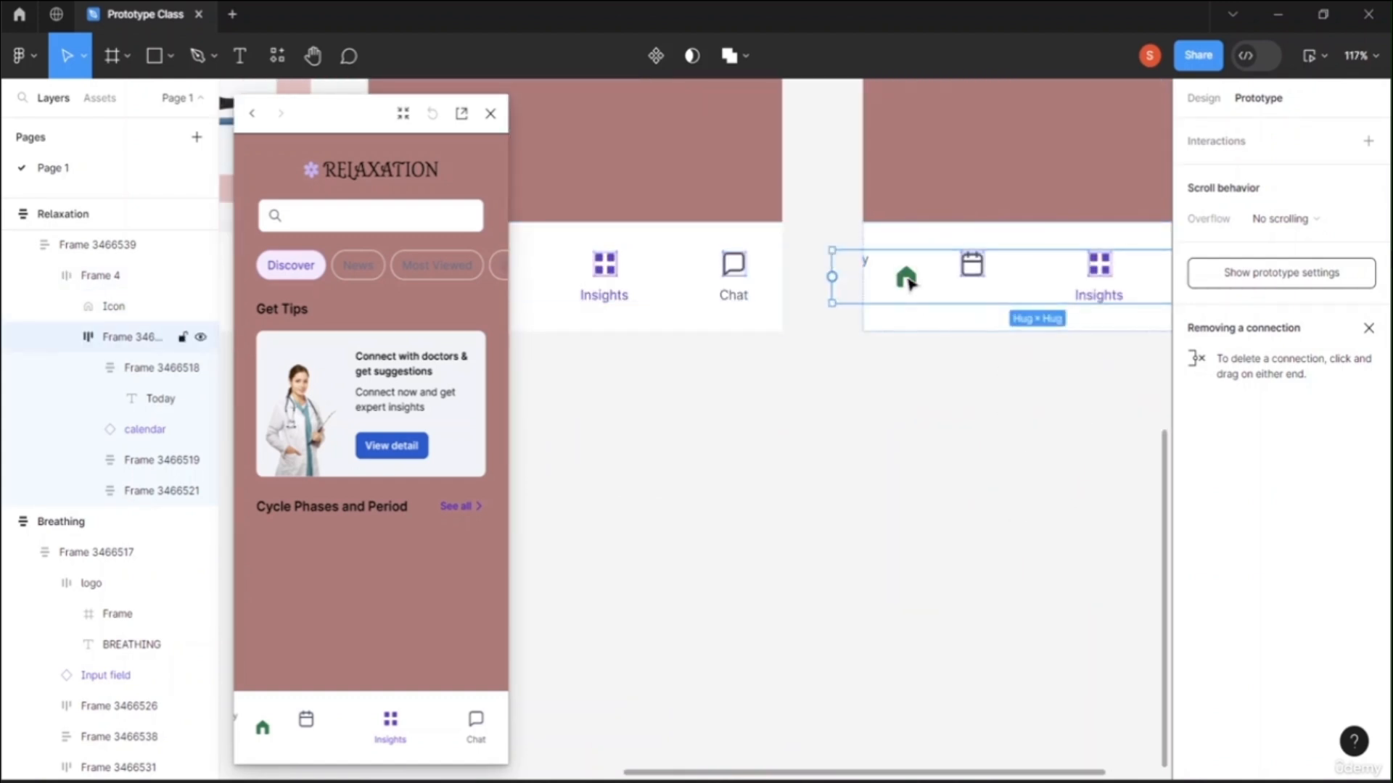
drag(718, 399, 841, 384)
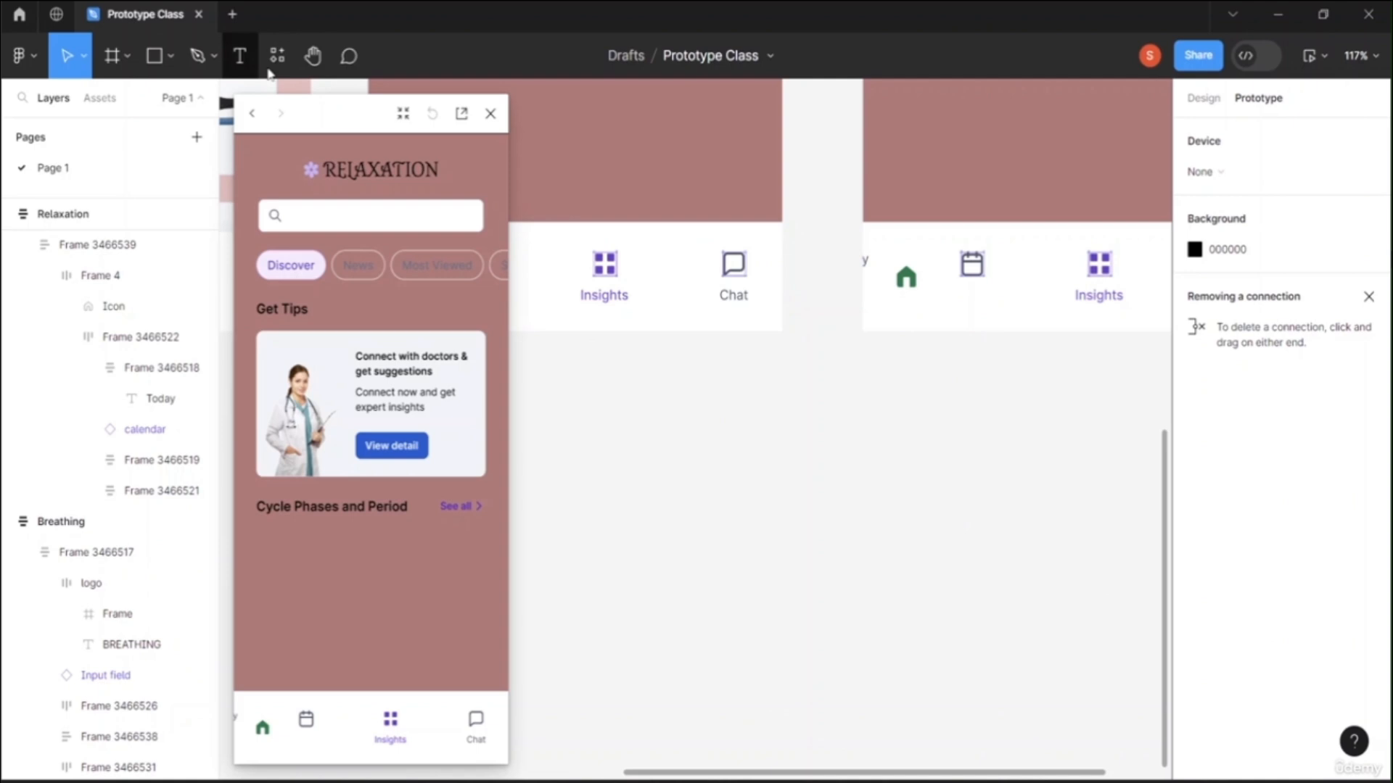
Step: Select the home icon in the Breathing screen's navigation bar and connect it to the Home Page
click(313, 55)
drag(697, 460, 1020, 453)
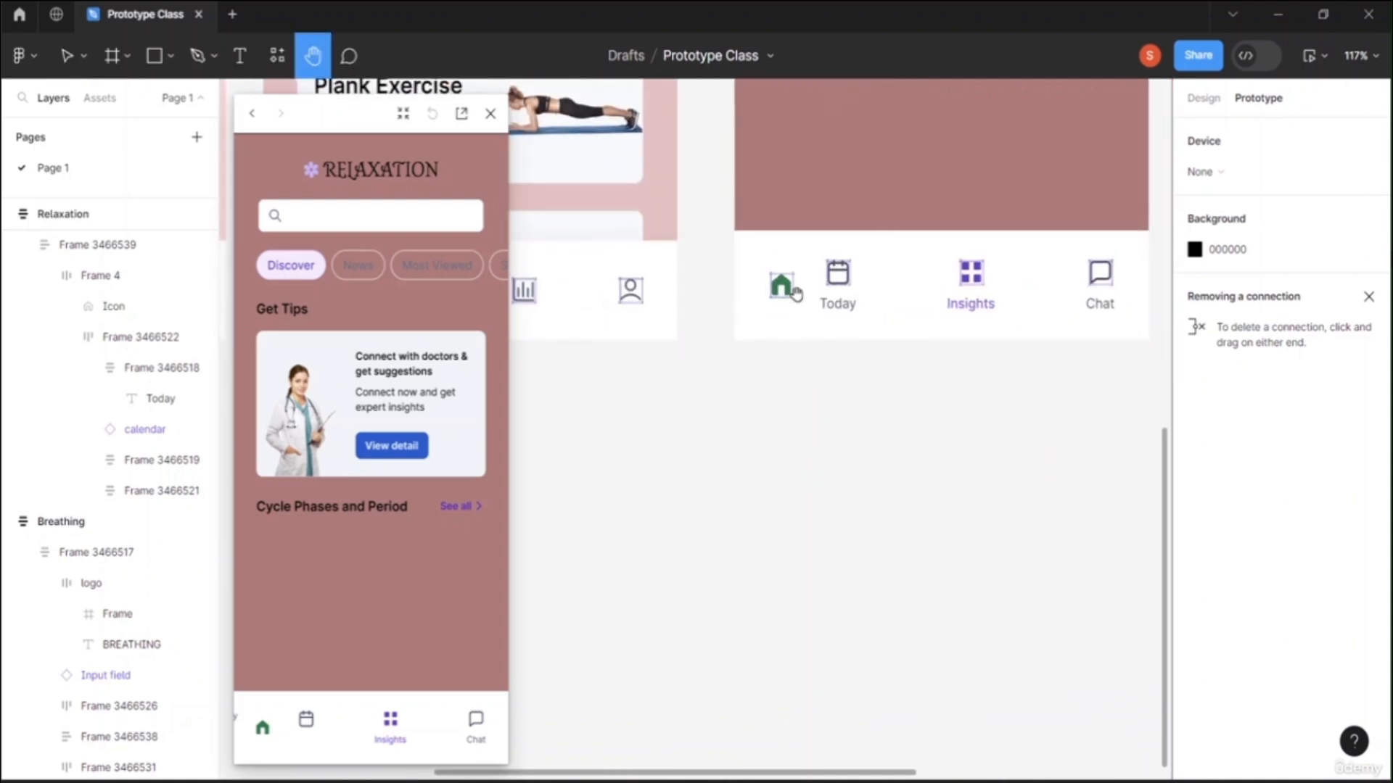
click(80, 63)
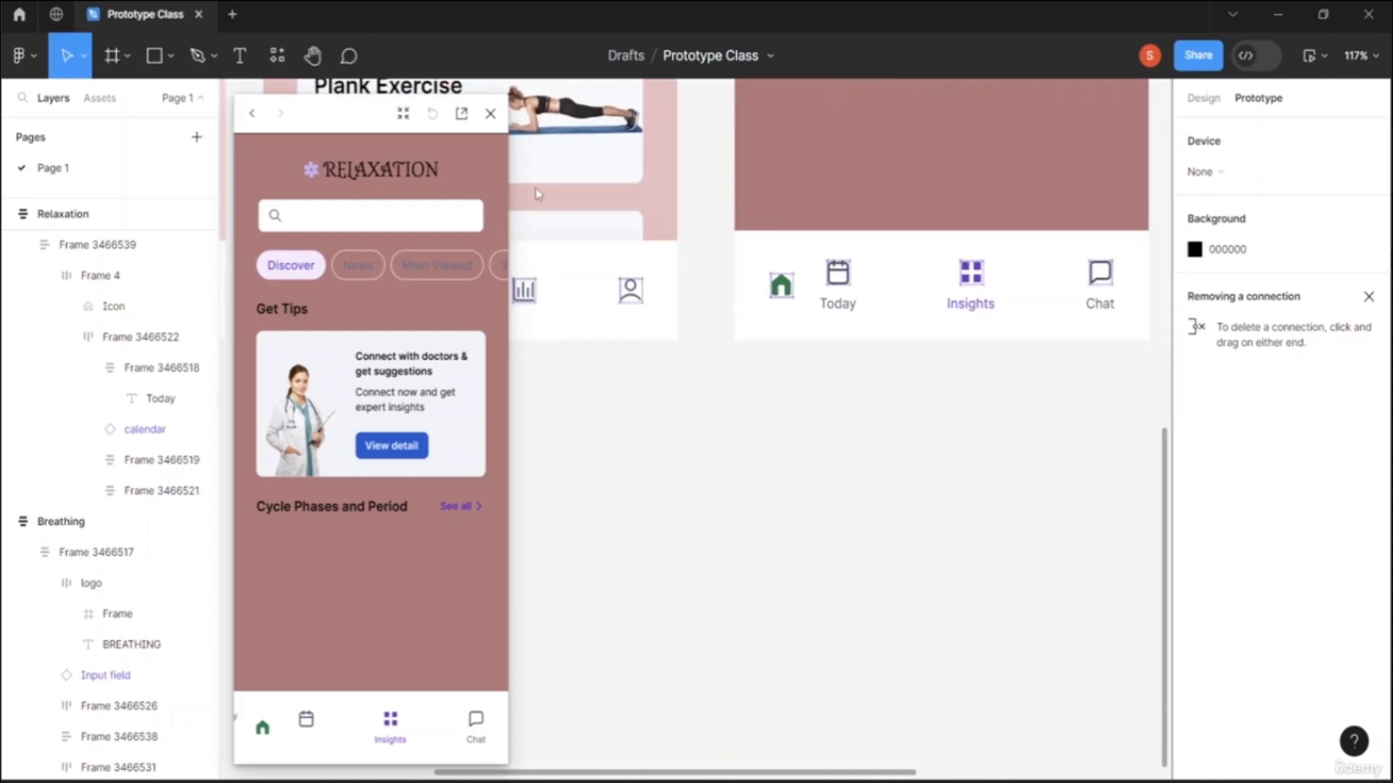
click(782, 286)
click(783, 287)
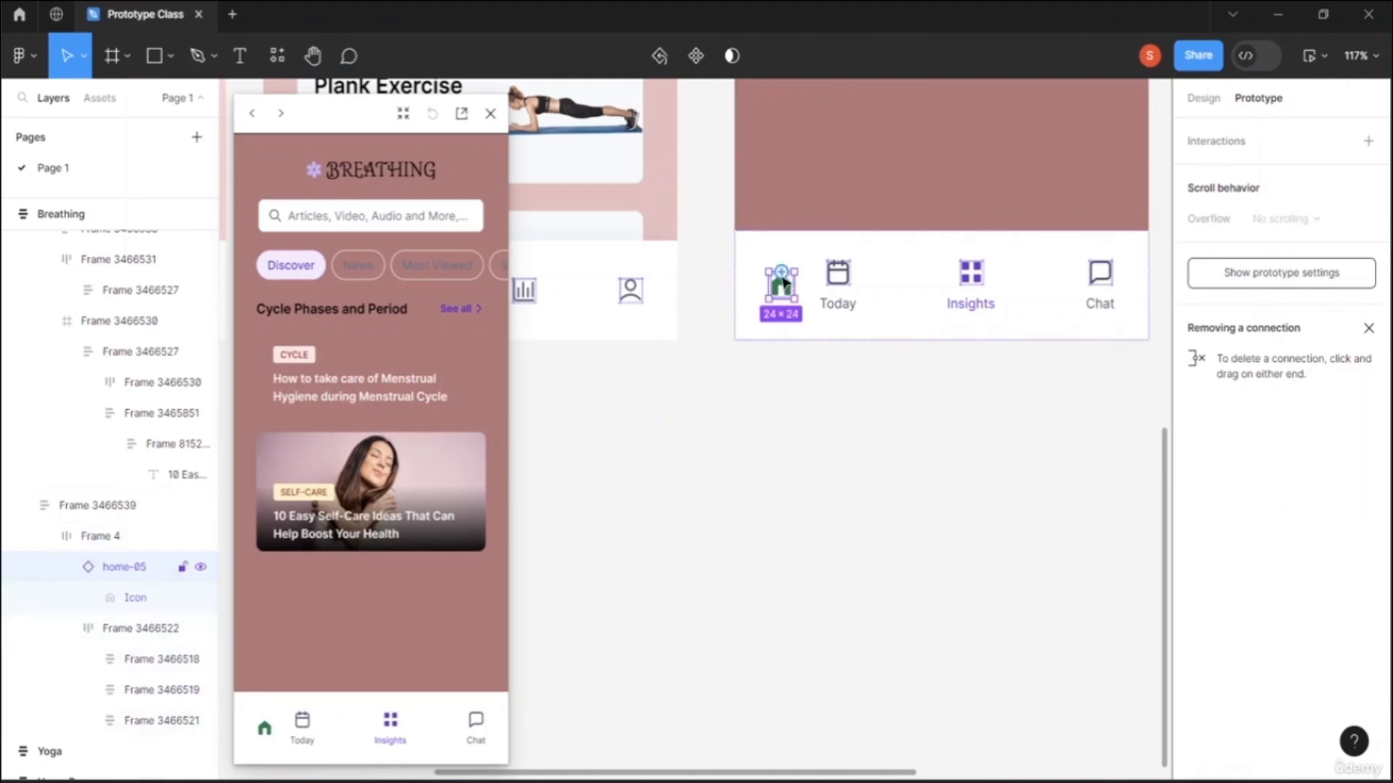
drag(782, 280, 722, 426)
scroll(867, 412, down, 2)
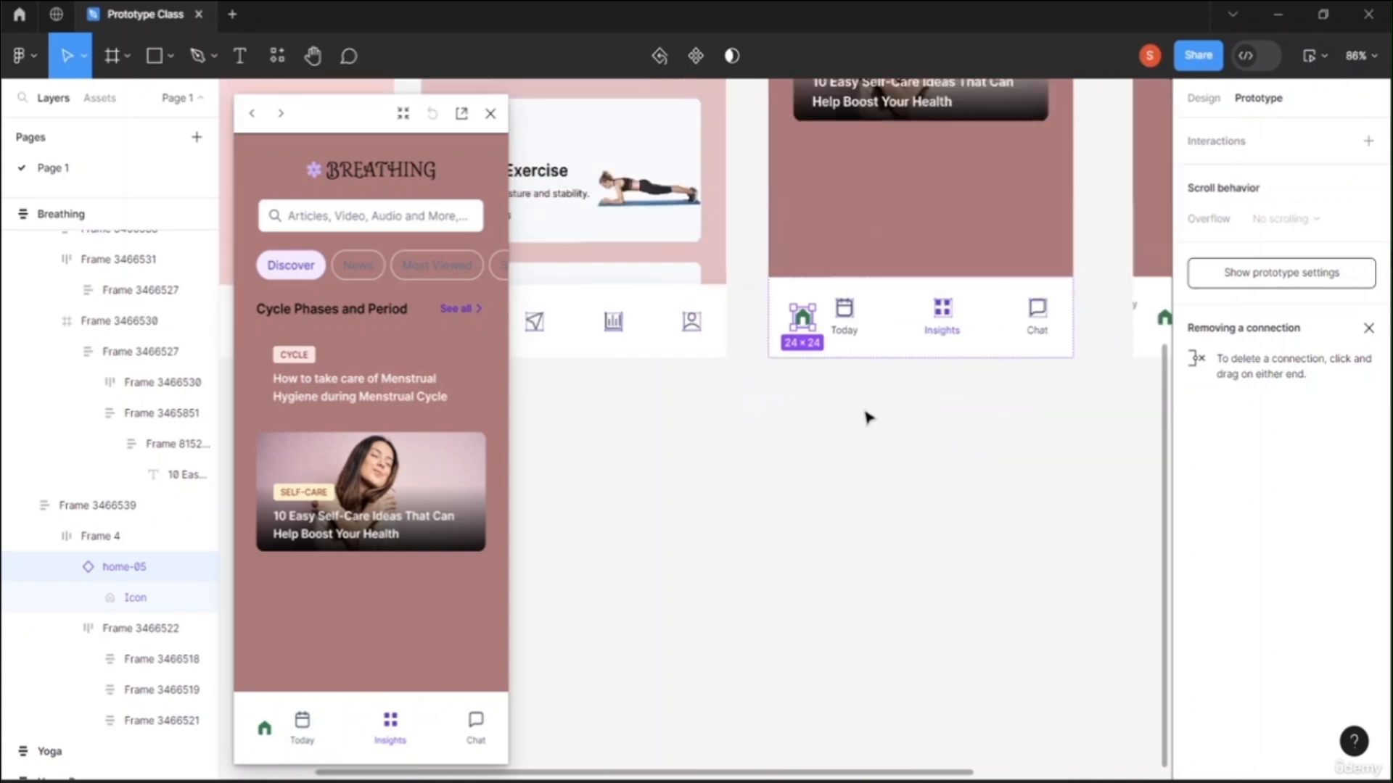
scroll(867, 412, down, 5)
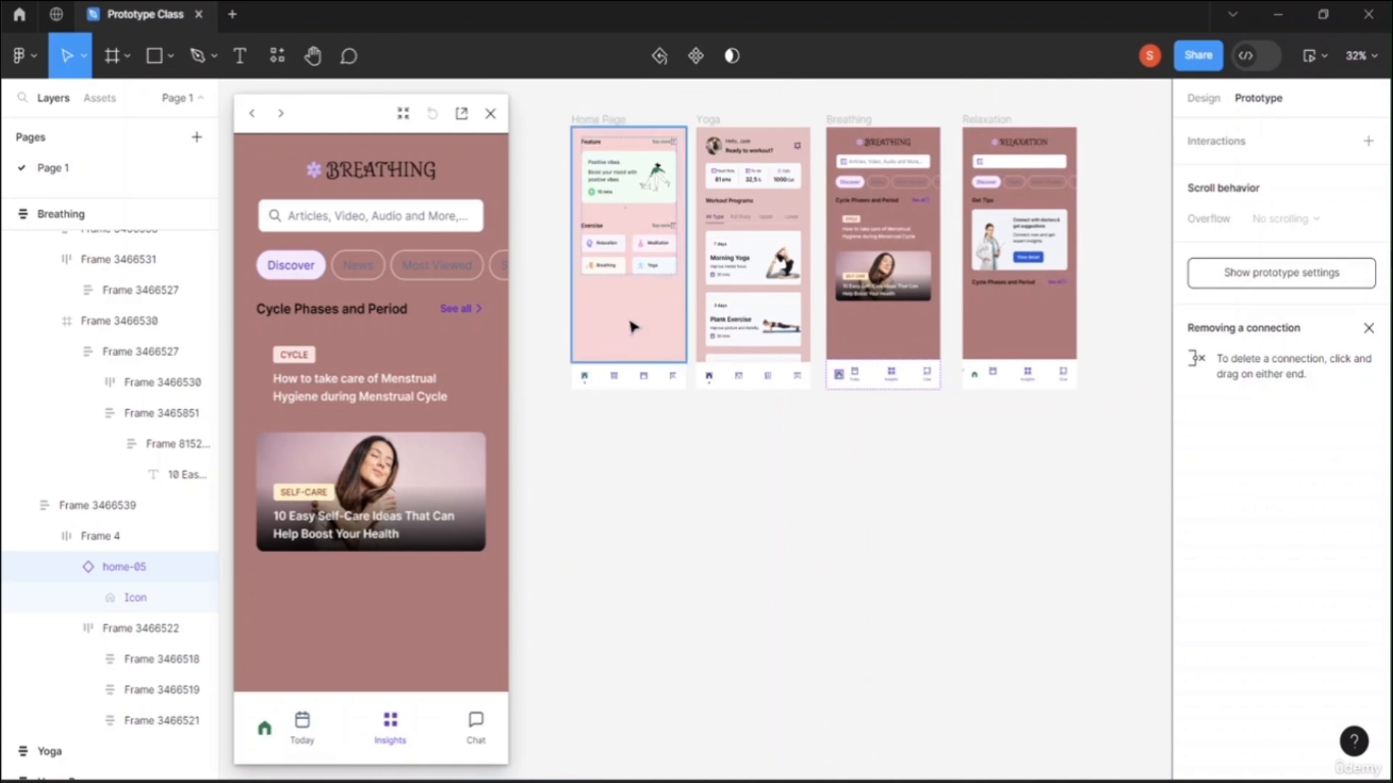
mouse_move(839, 375)
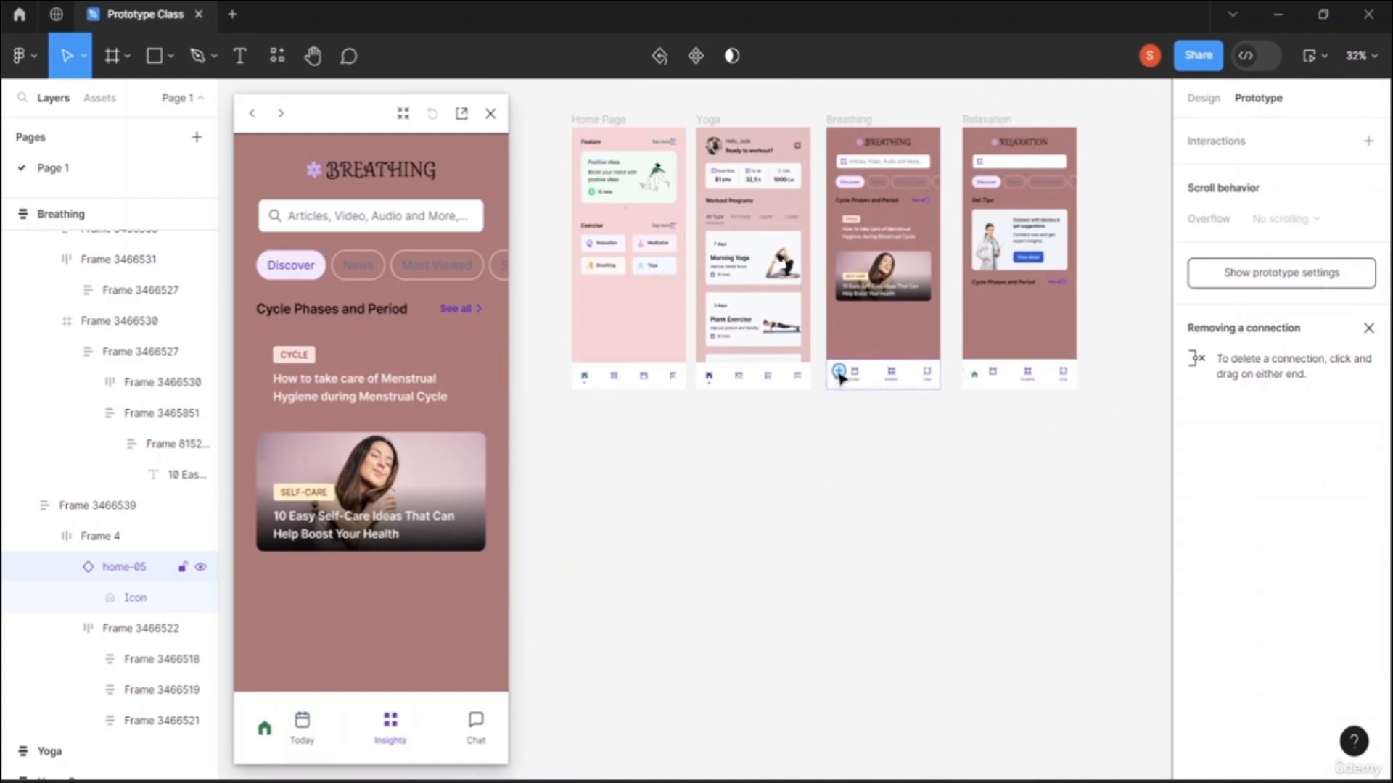
drag(839, 375, 639, 367)
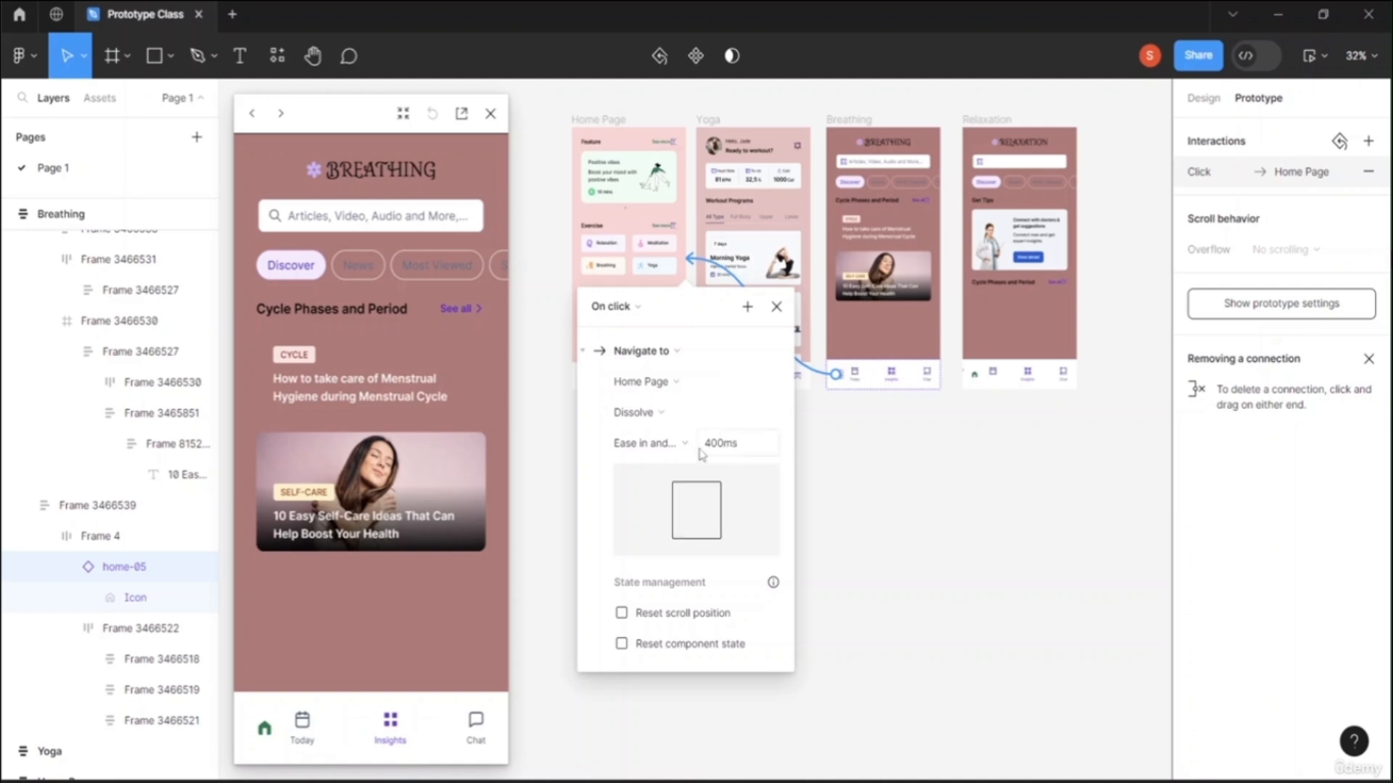
Step: Set the animation of the Breathing home icon's connection to Move out
click(662, 417)
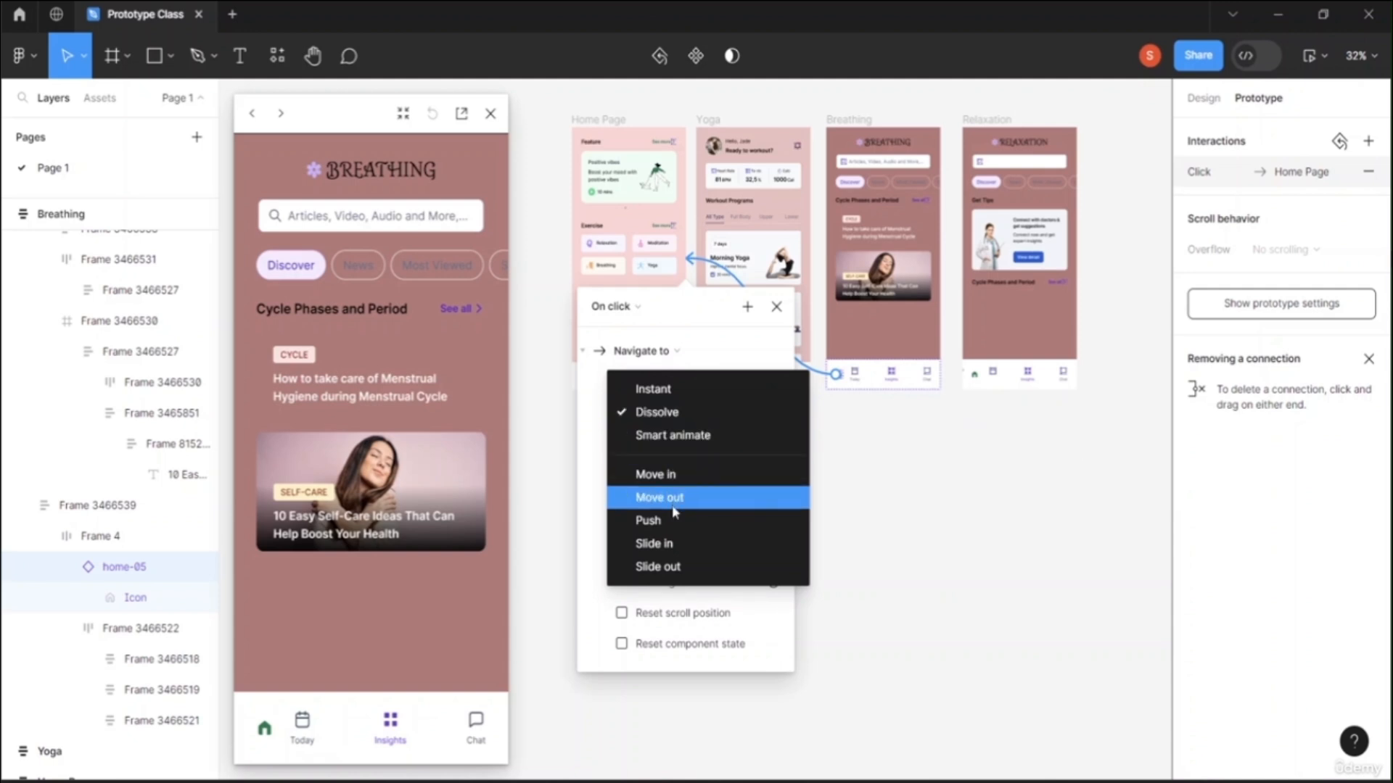
click(668, 498)
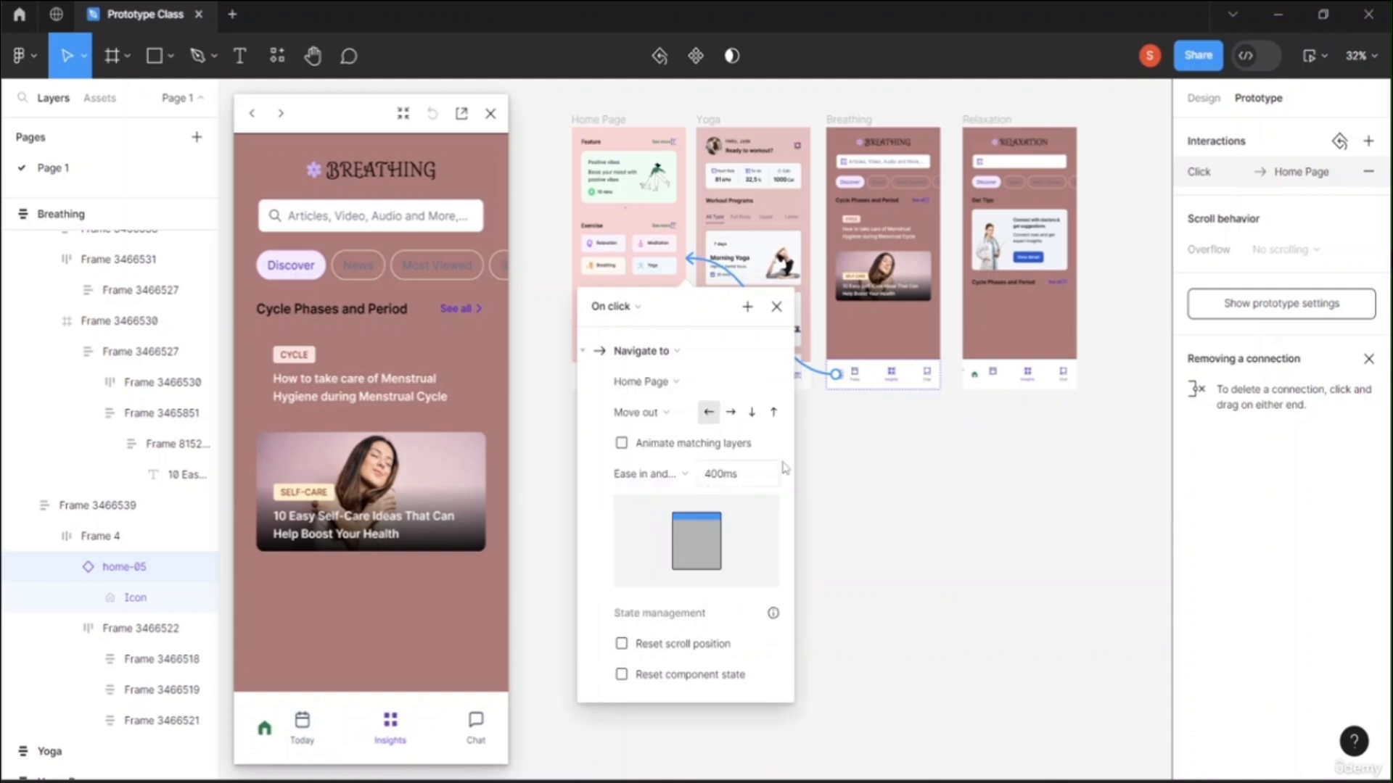
click(880, 510)
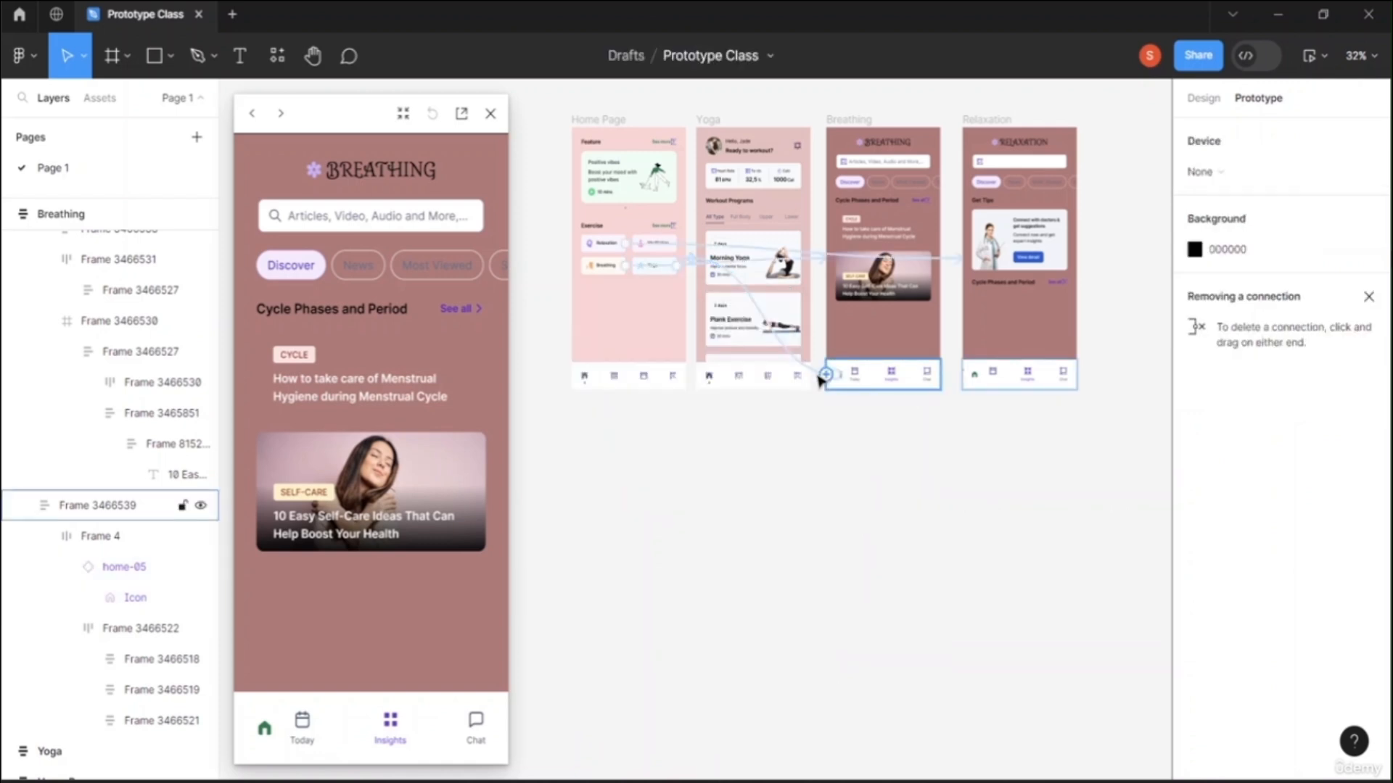
Step: Select the home icon in the Yoga screen's navigation bar and connect it to the Home Page
click(713, 377)
click(710, 373)
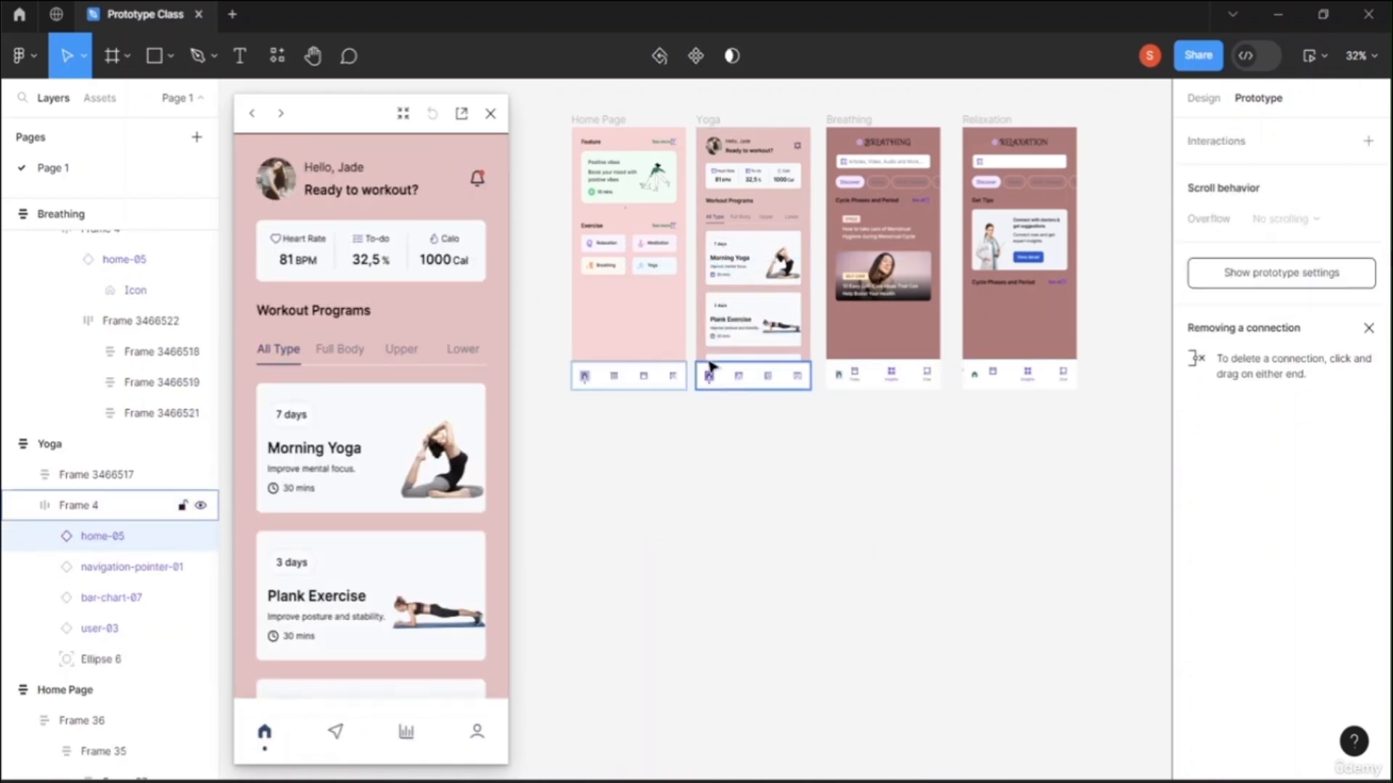
click(707, 375)
drag(706, 375, 592, 355)
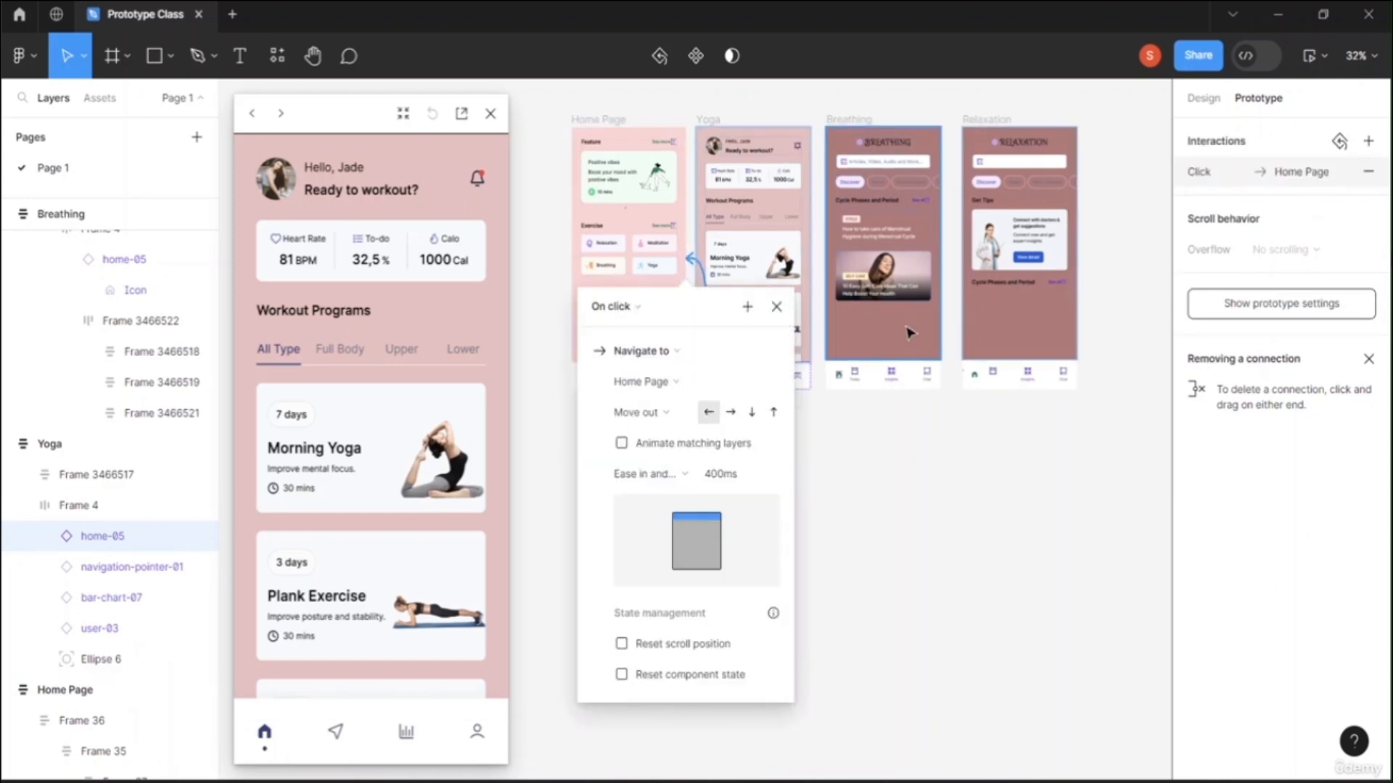
click(883, 481)
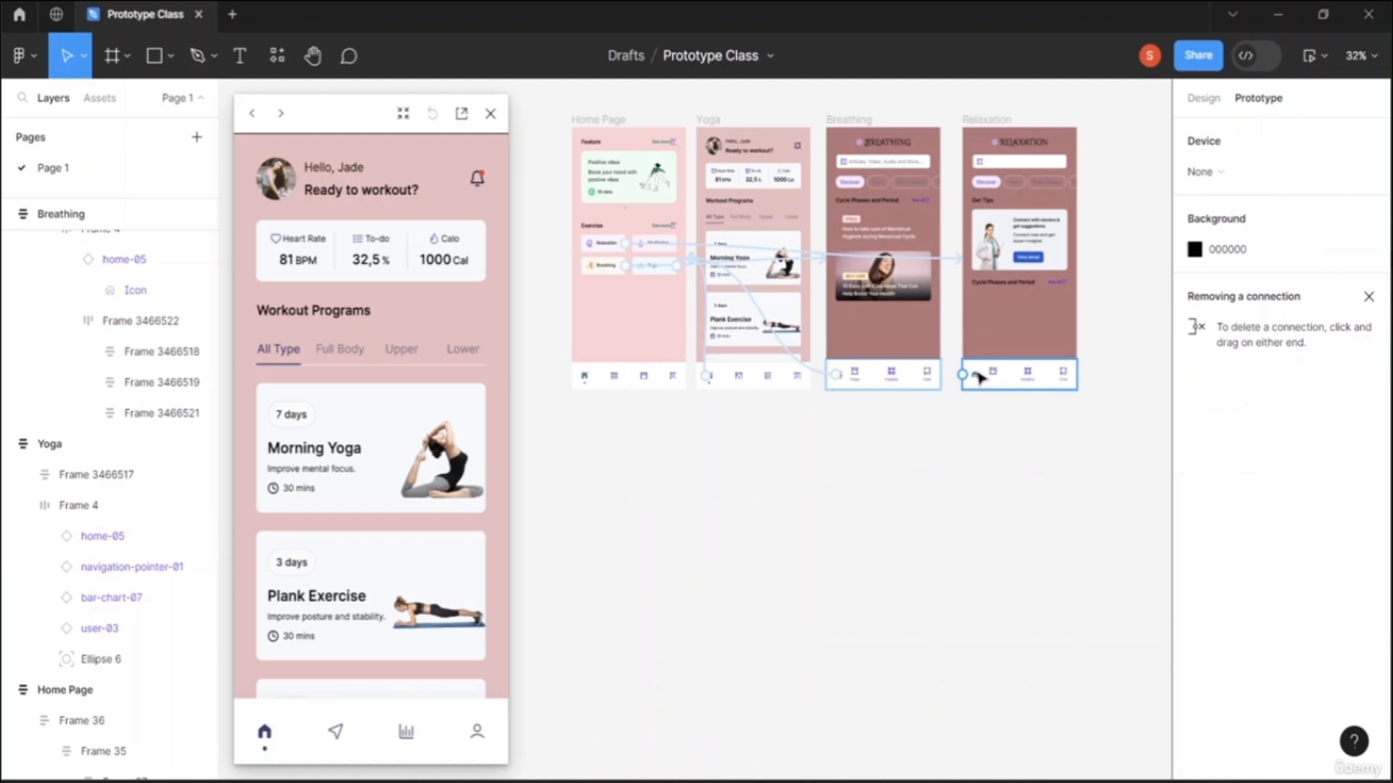
click(978, 379)
click(979, 383)
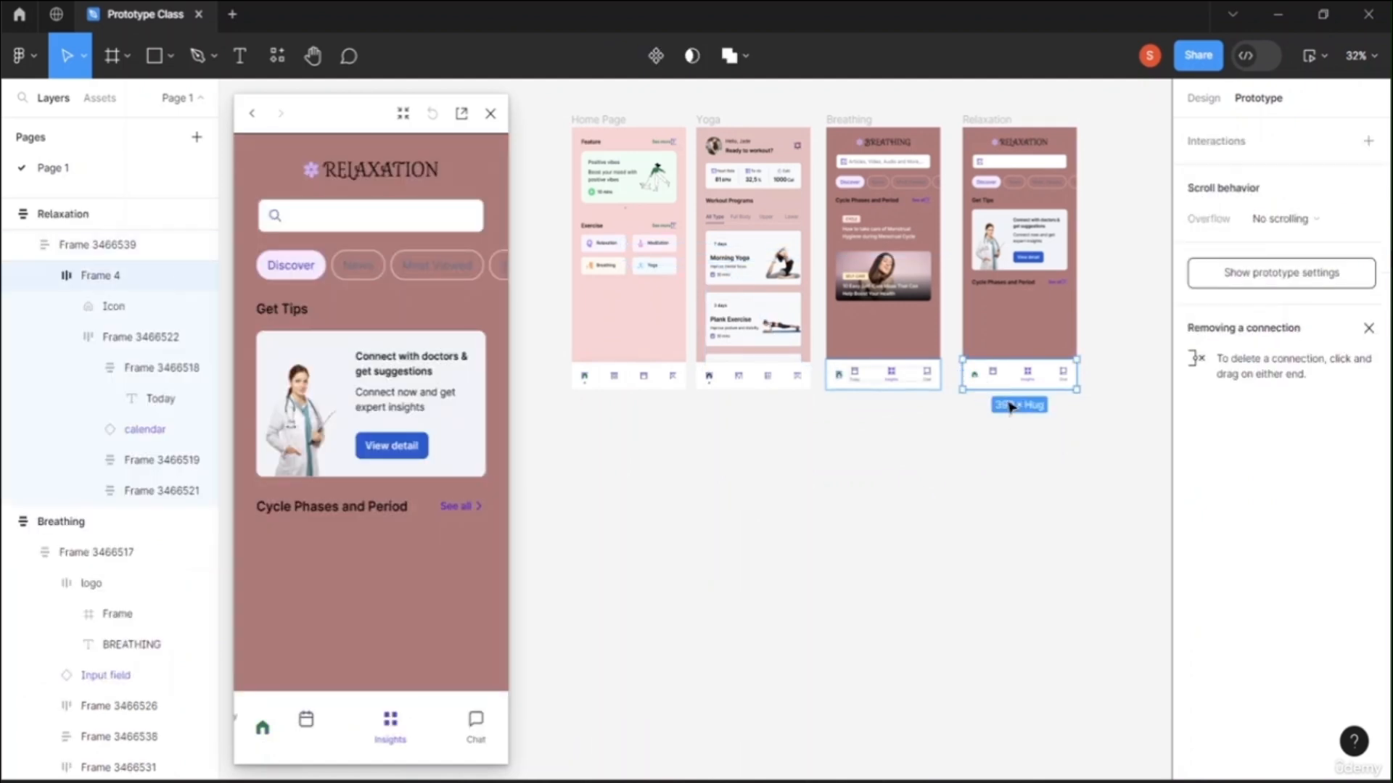
scroll(1110, 432, up, 5)
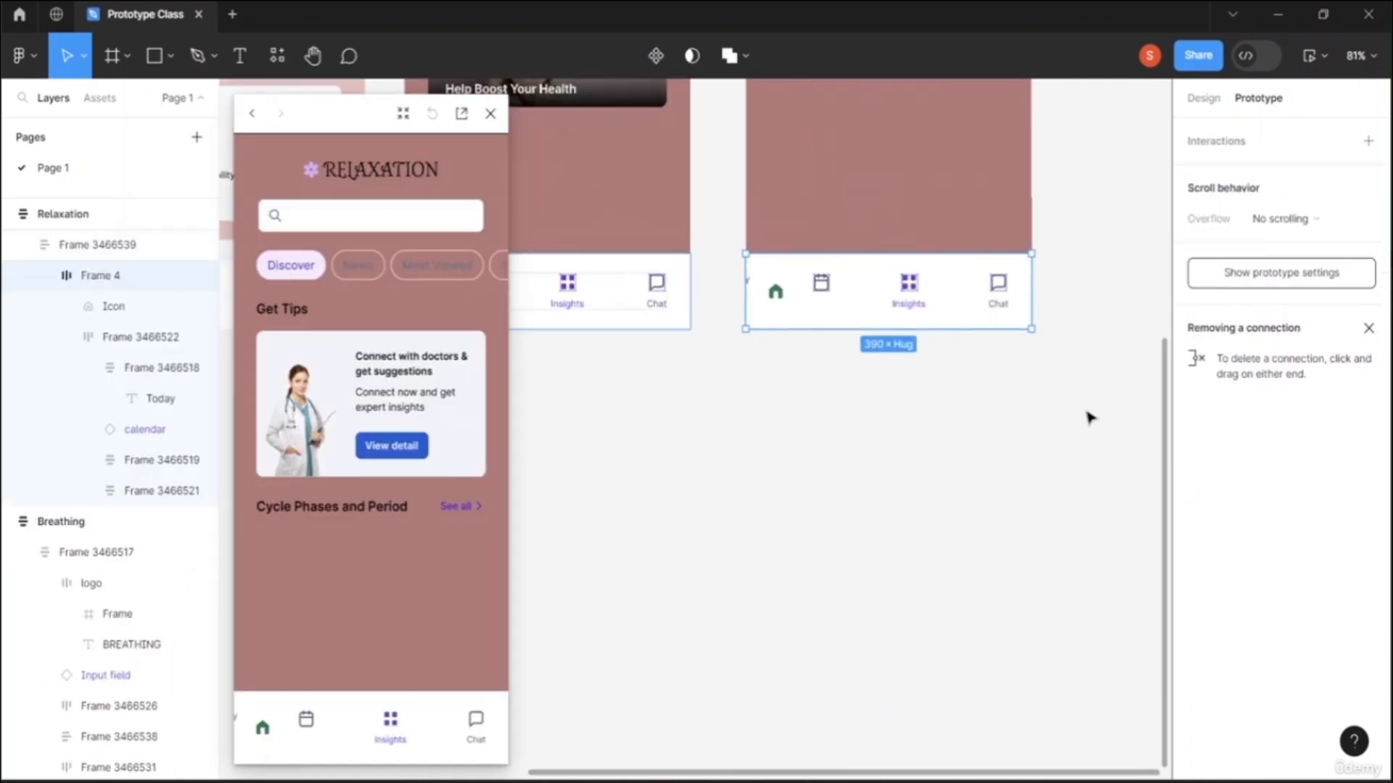
click(776, 297)
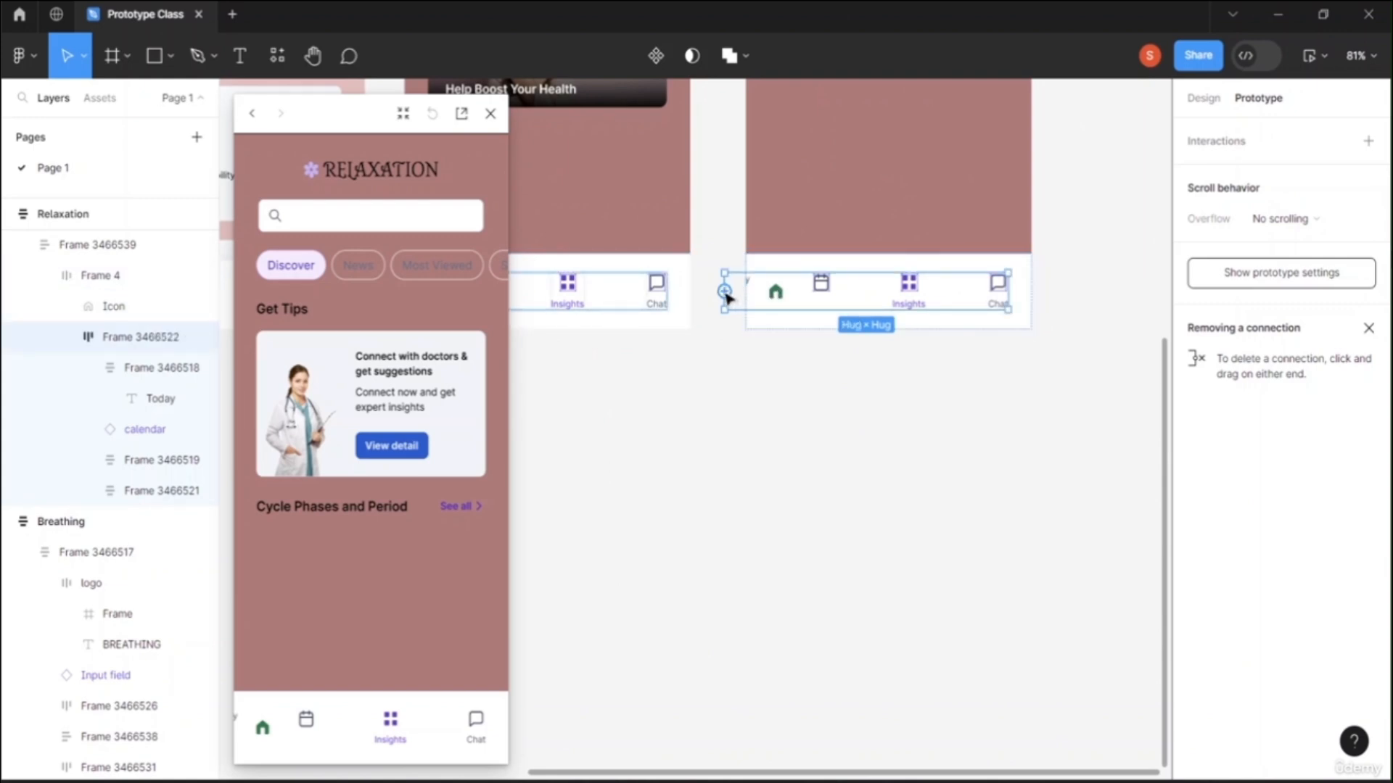
click(777, 359)
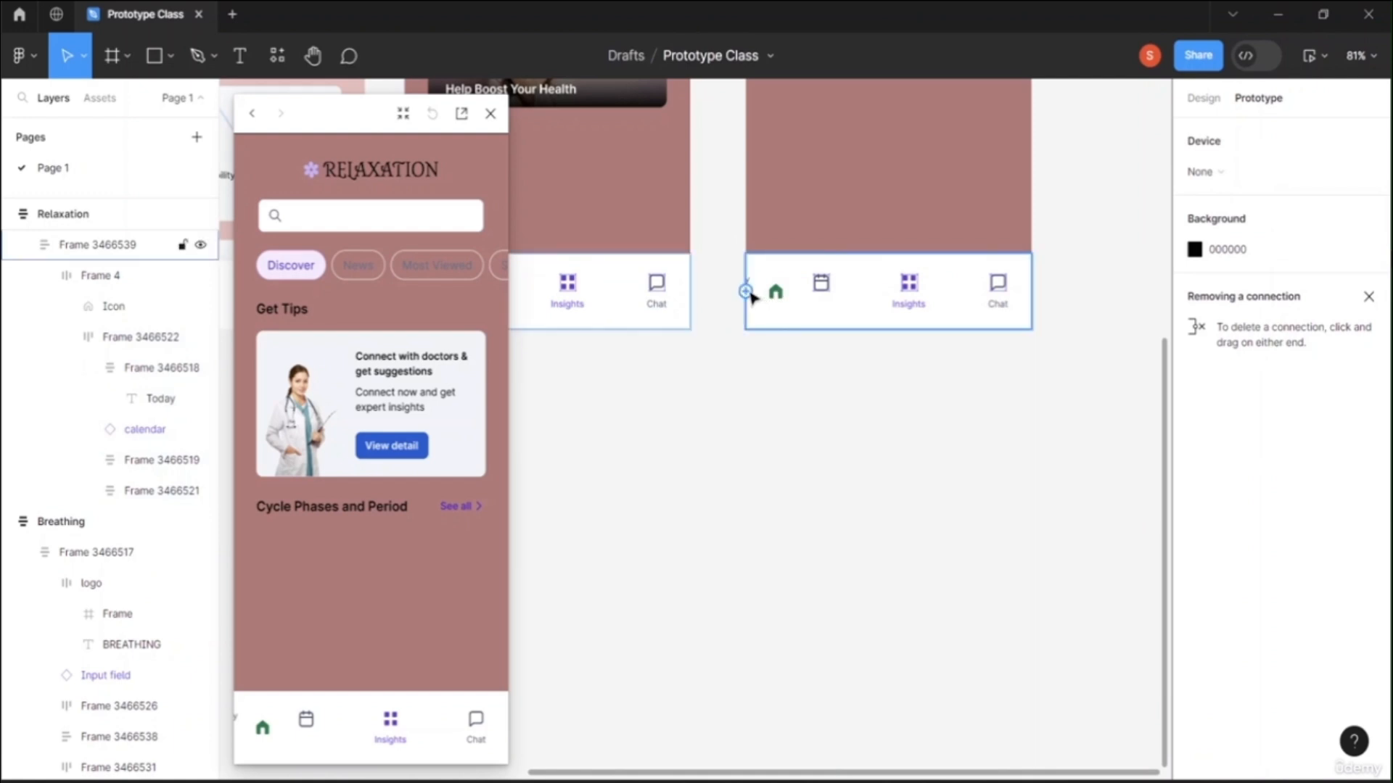
click(777, 297)
click(778, 297)
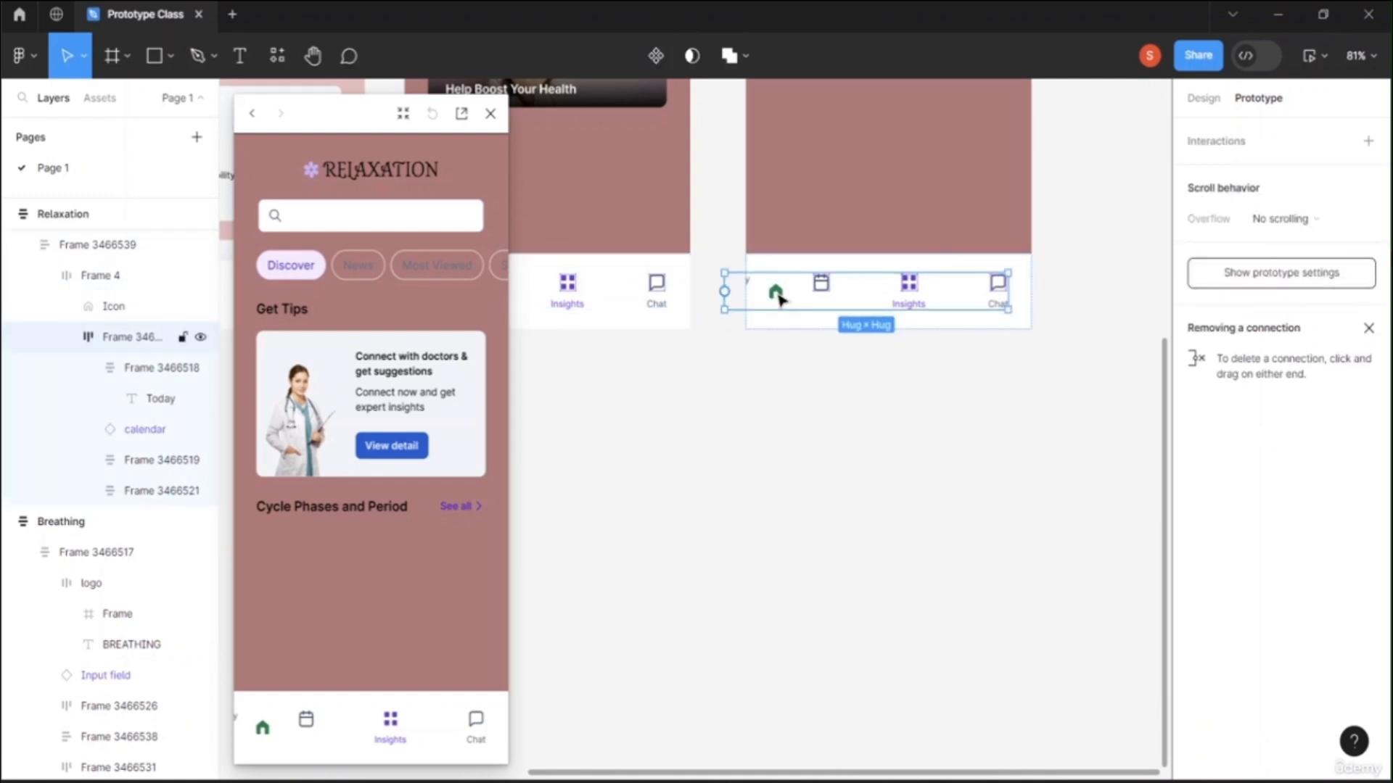
click(777, 373)
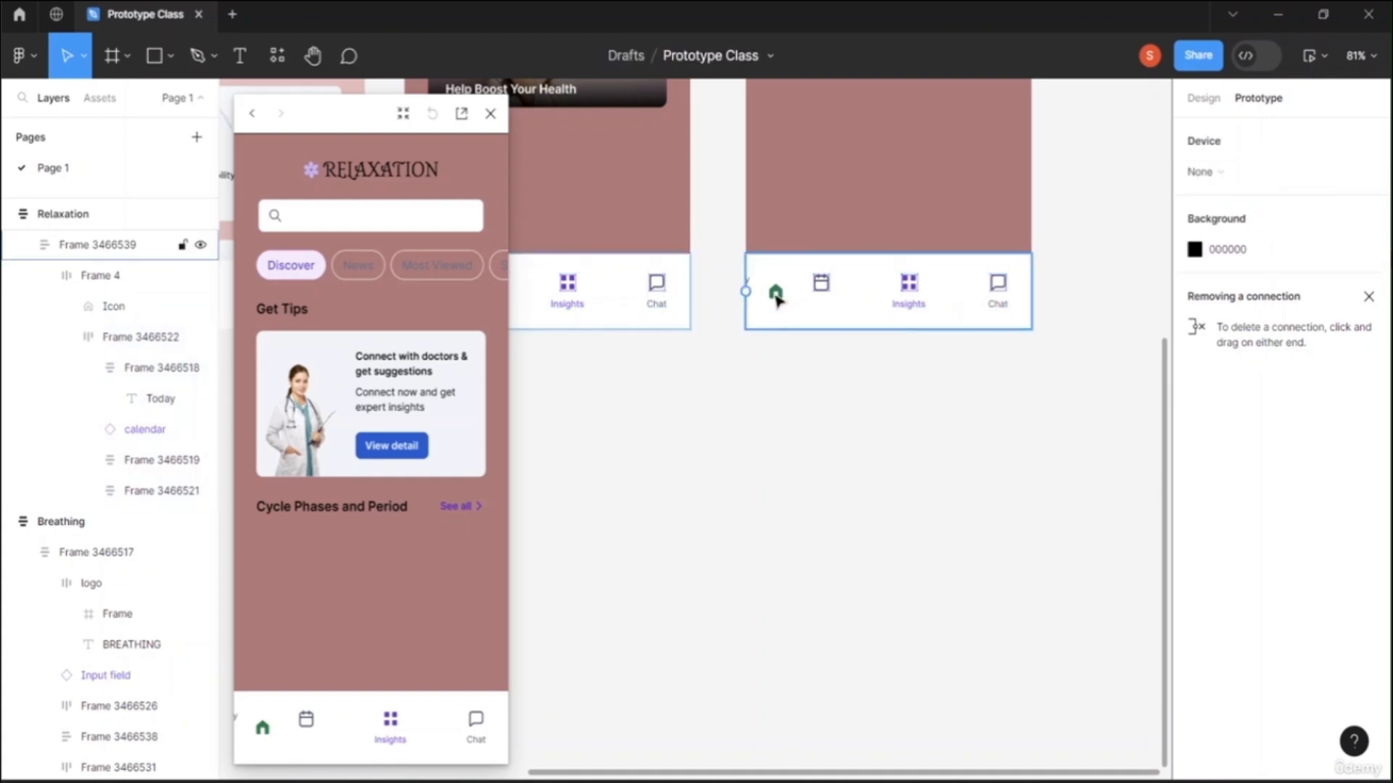
Step: Select the Today item's frame beside the home icon in the Relaxation screen's navigation bar and connect it to the Home Page
click(775, 298)
click(776, 297)
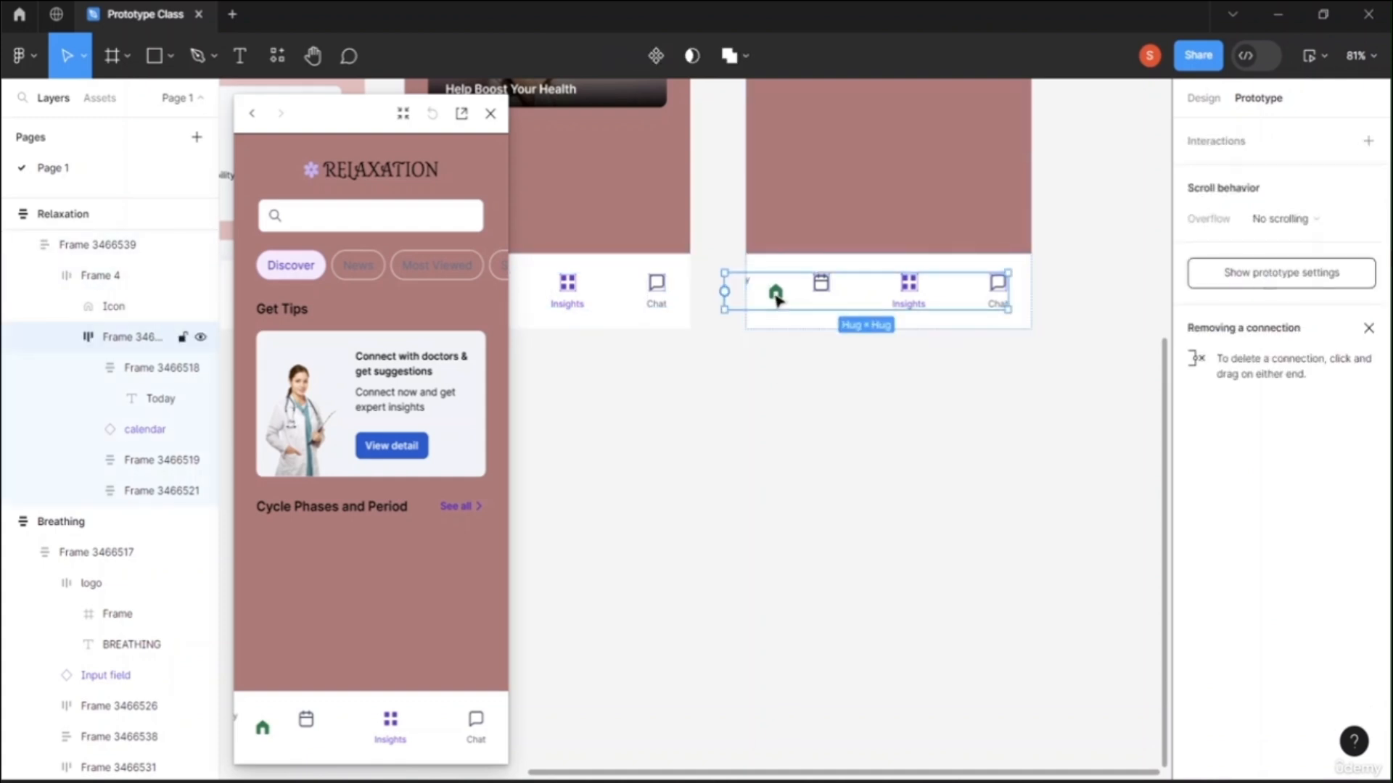
scroll(777, 298, down, 5)
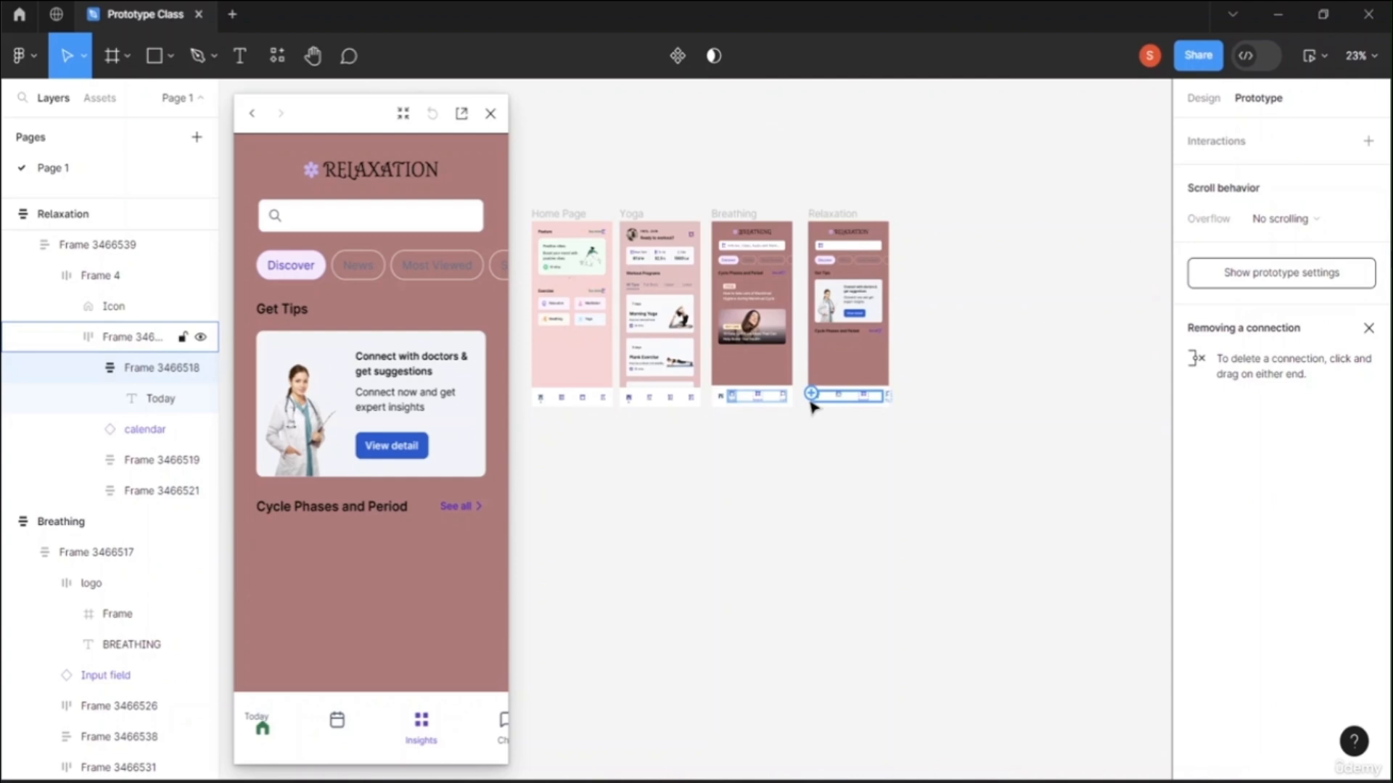
drag(823, 435, 580, 383)
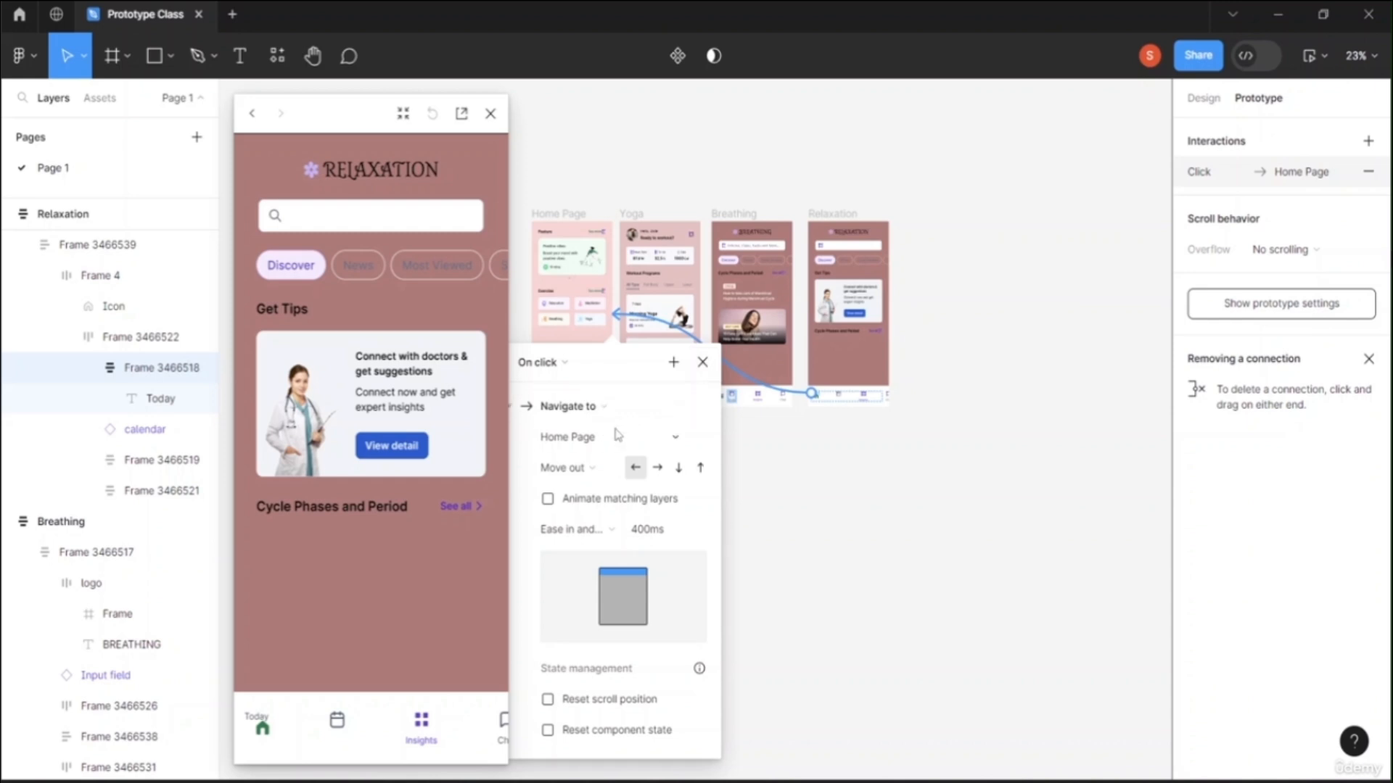
mouse_move(638, 580)
click(764, 497)
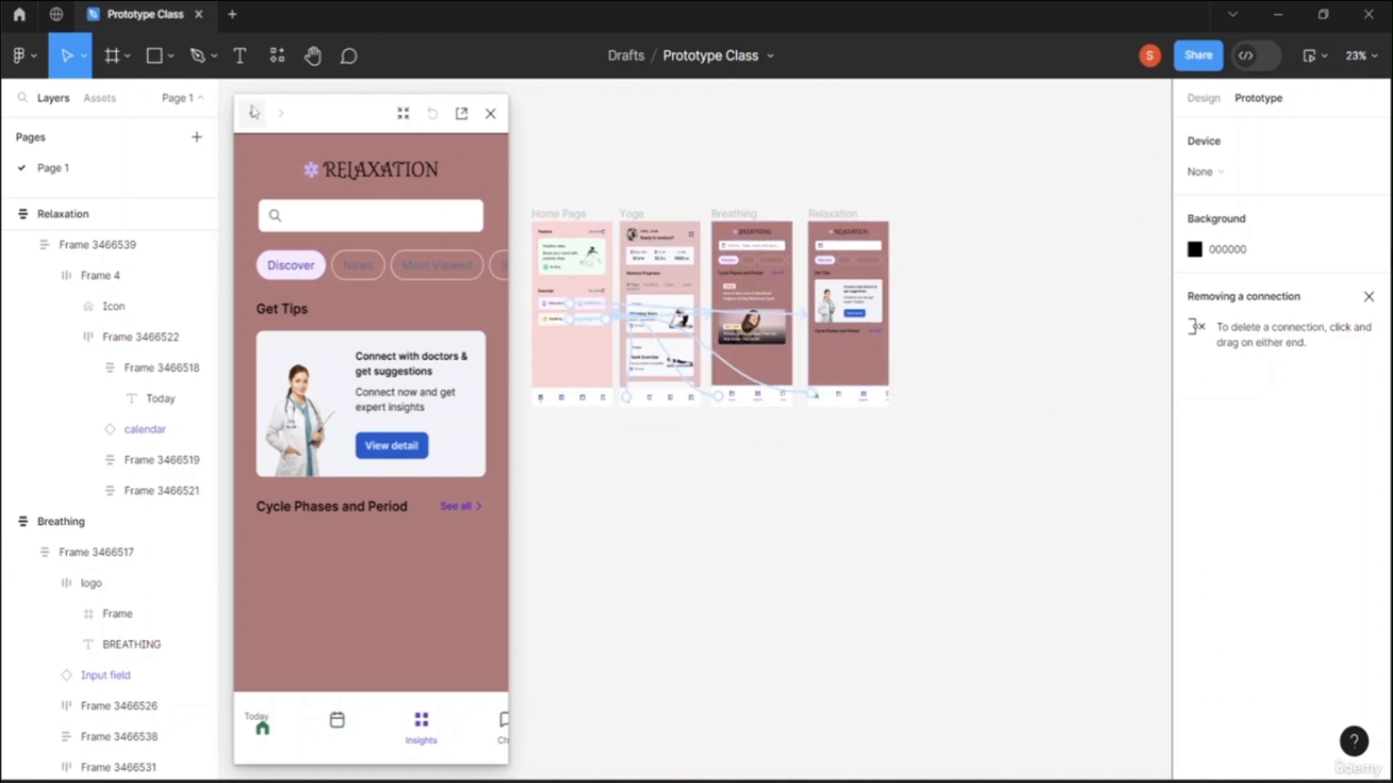
Step: Close the inline preview and present the prototype in its own tab
click(491, 114)
click(1332, 59)
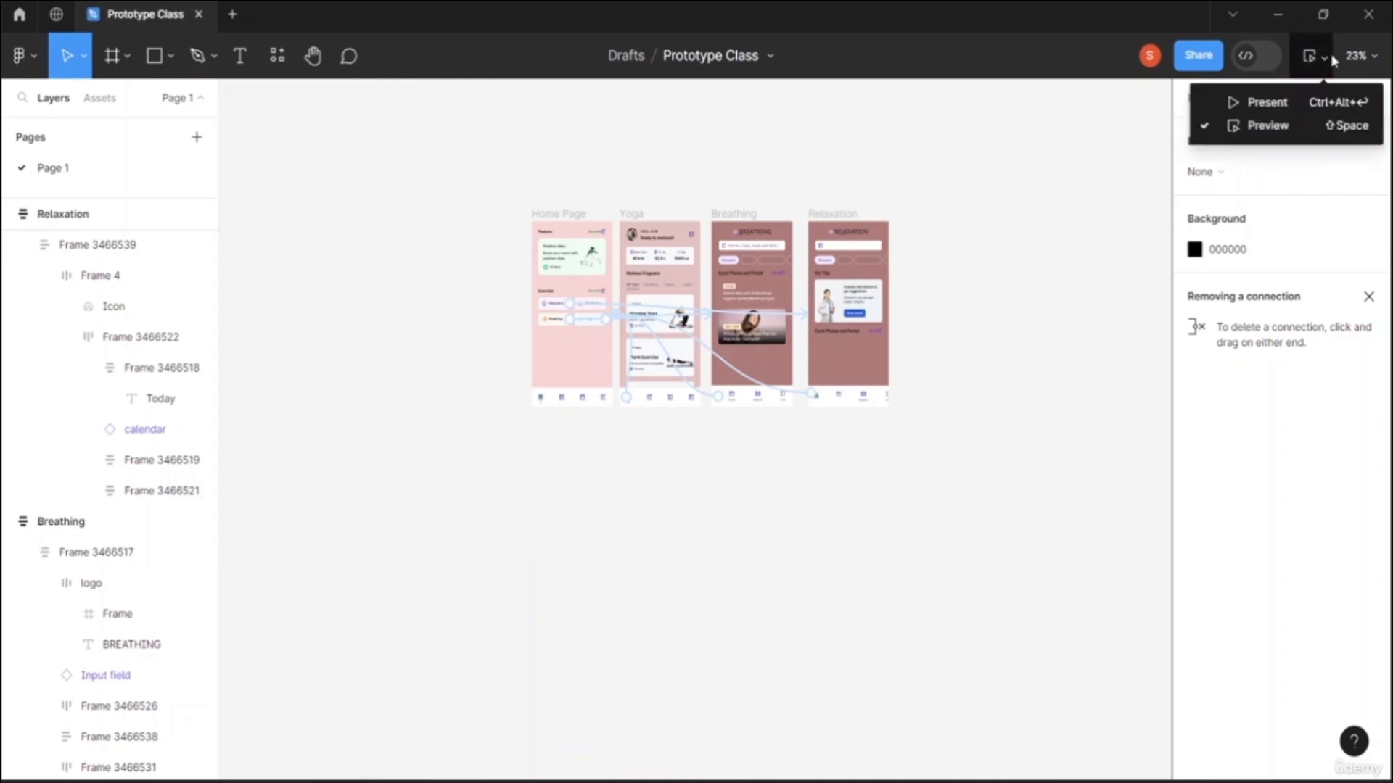
click(1262, 103)
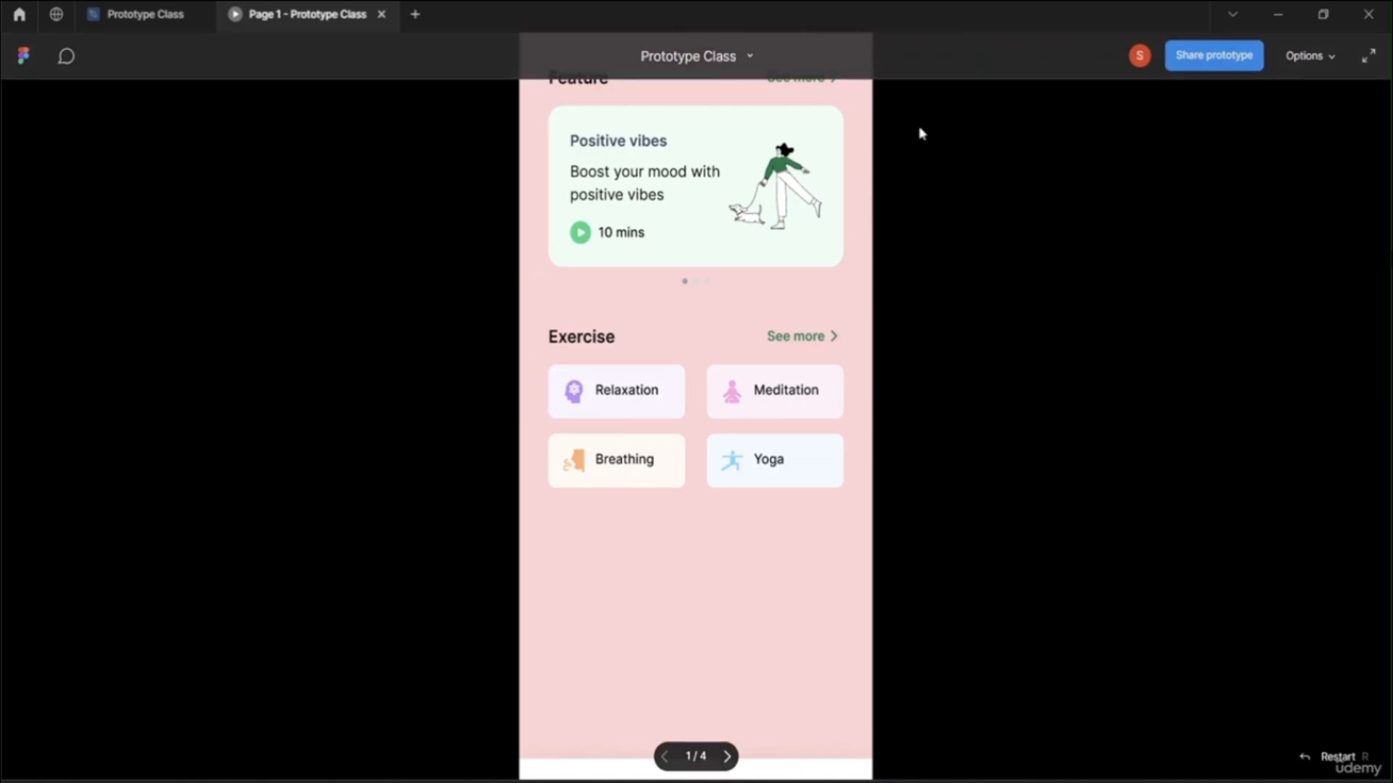
Step: Test the Relaxation and Breathing cards in the presentation, returning to the Home Page through each screen's navigation bar link
click(634, 396)
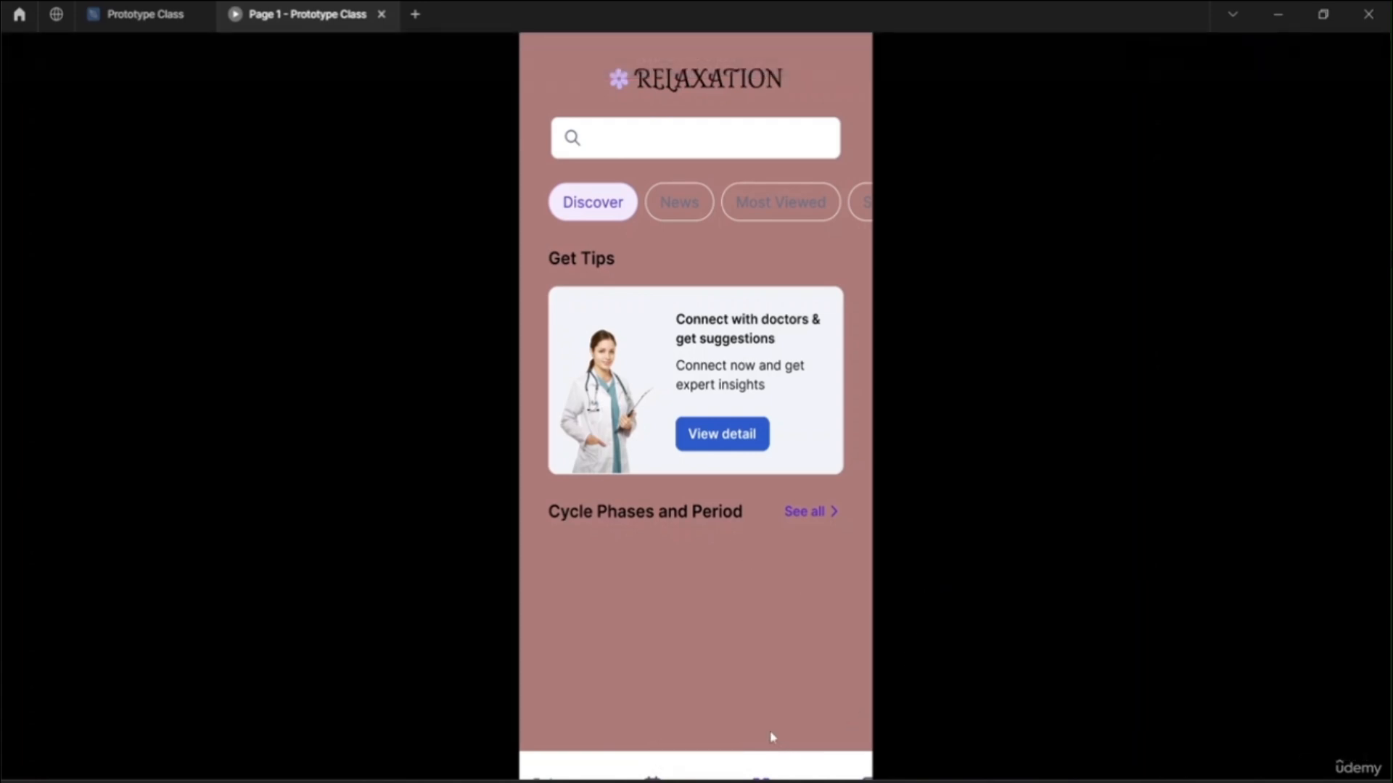
scroll(758, 729, down, 1)
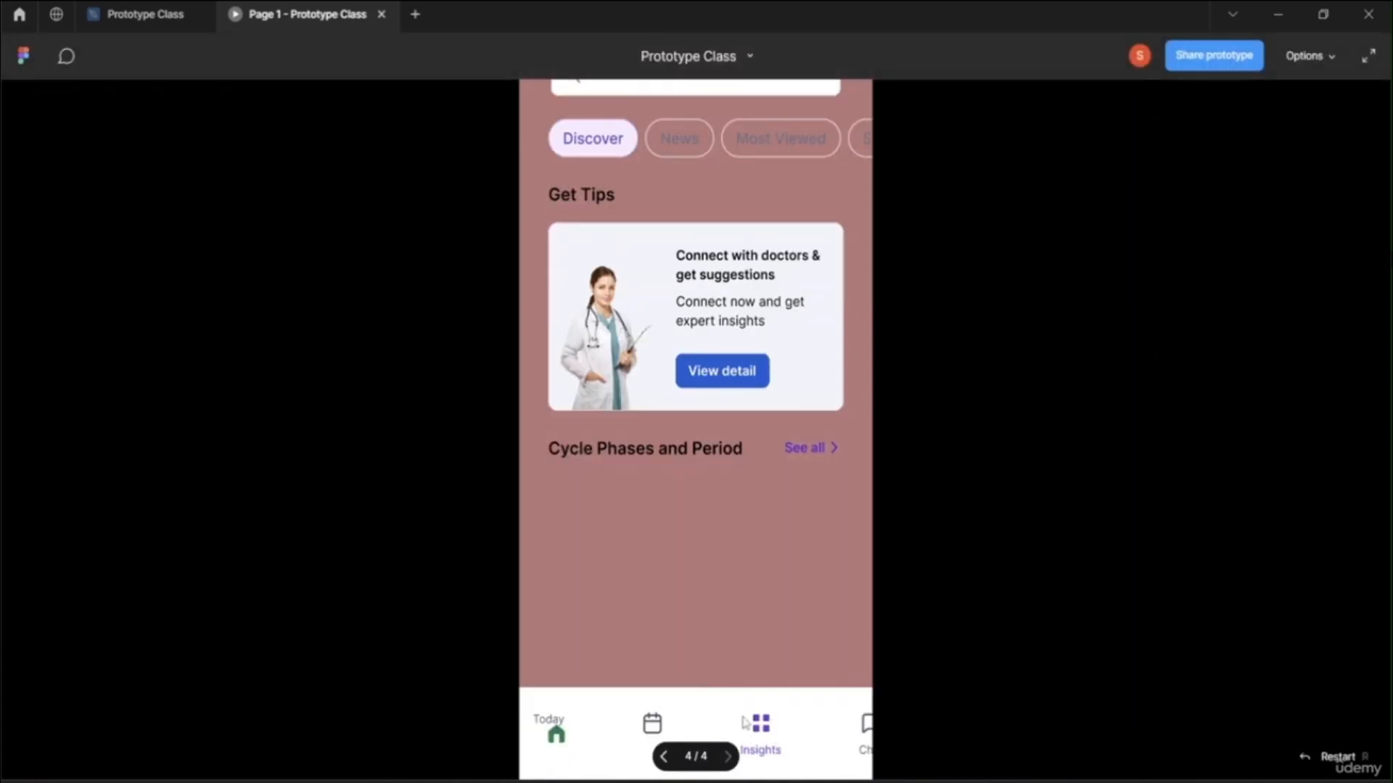
click(543, 725)
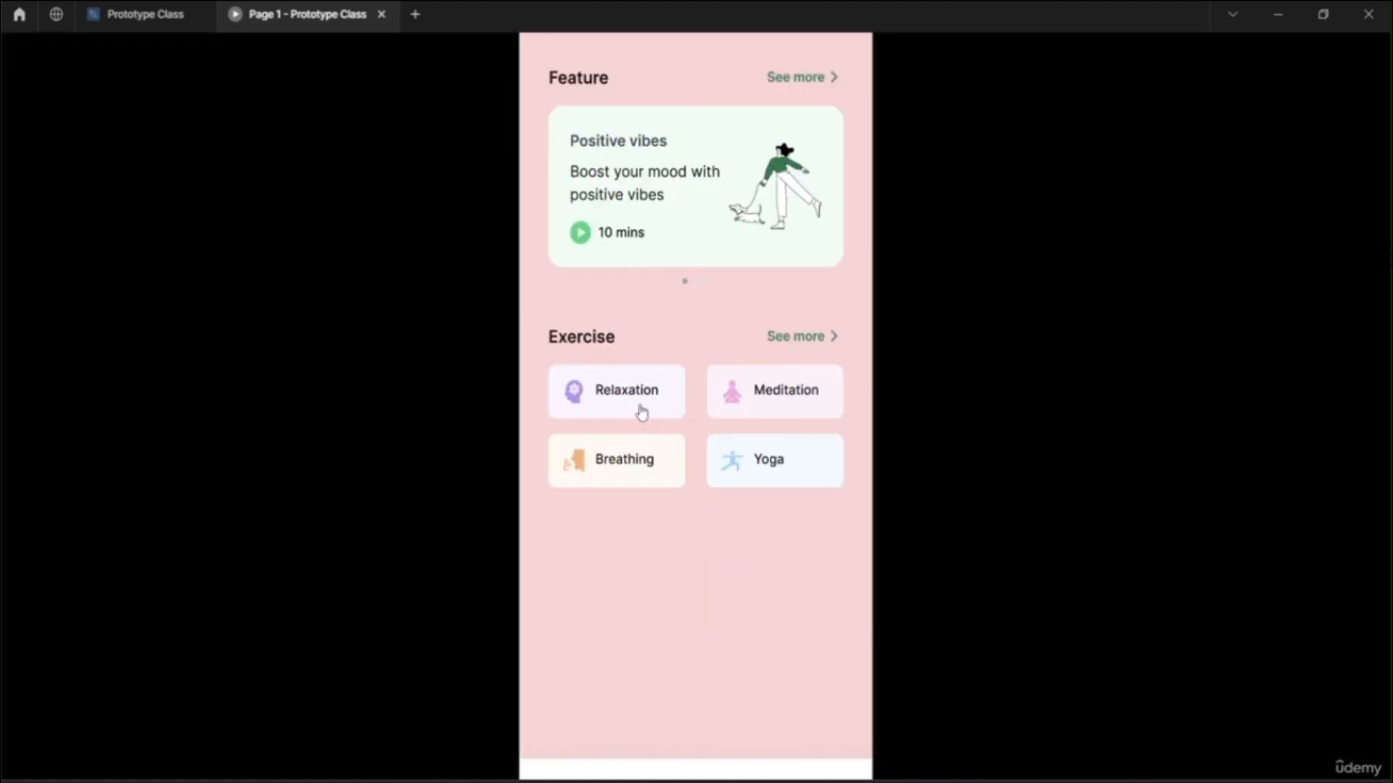
click(627, 473)
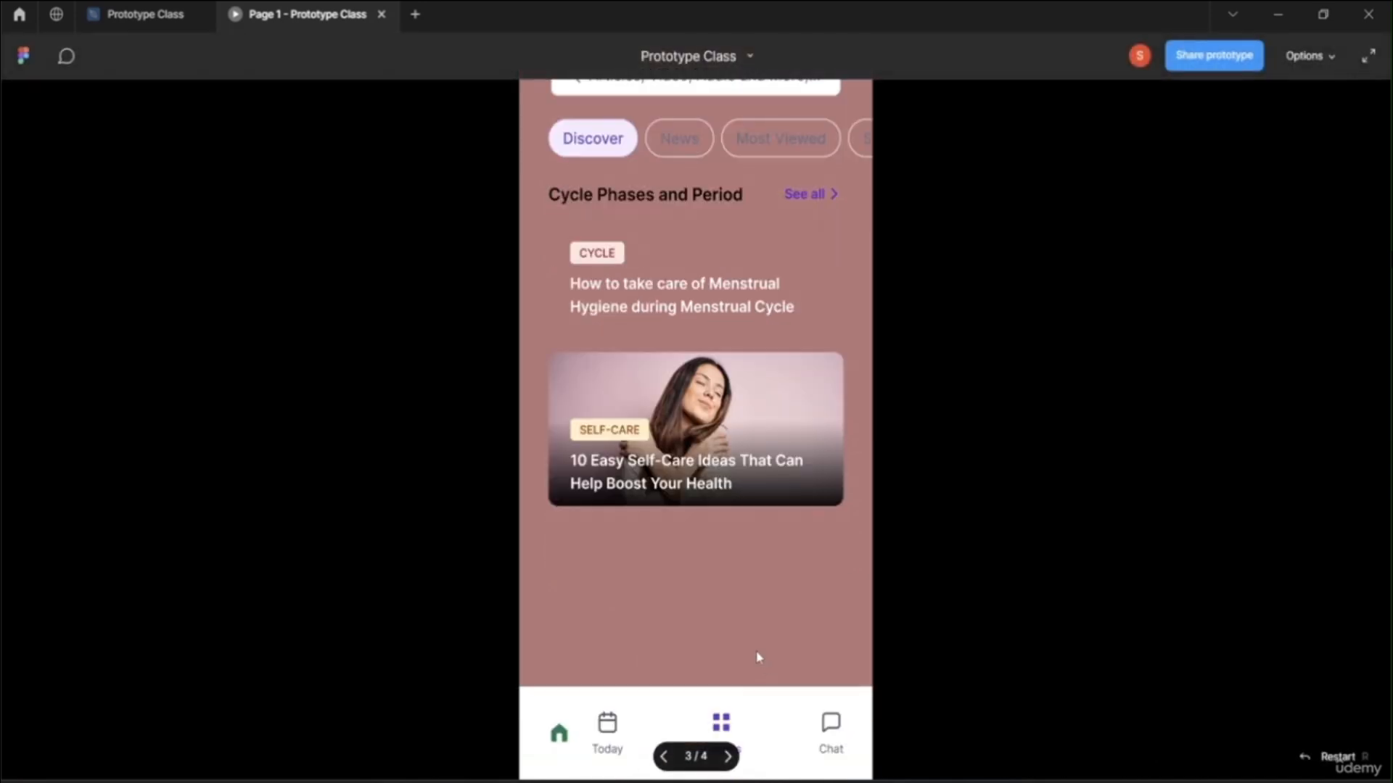
click(562, 736)
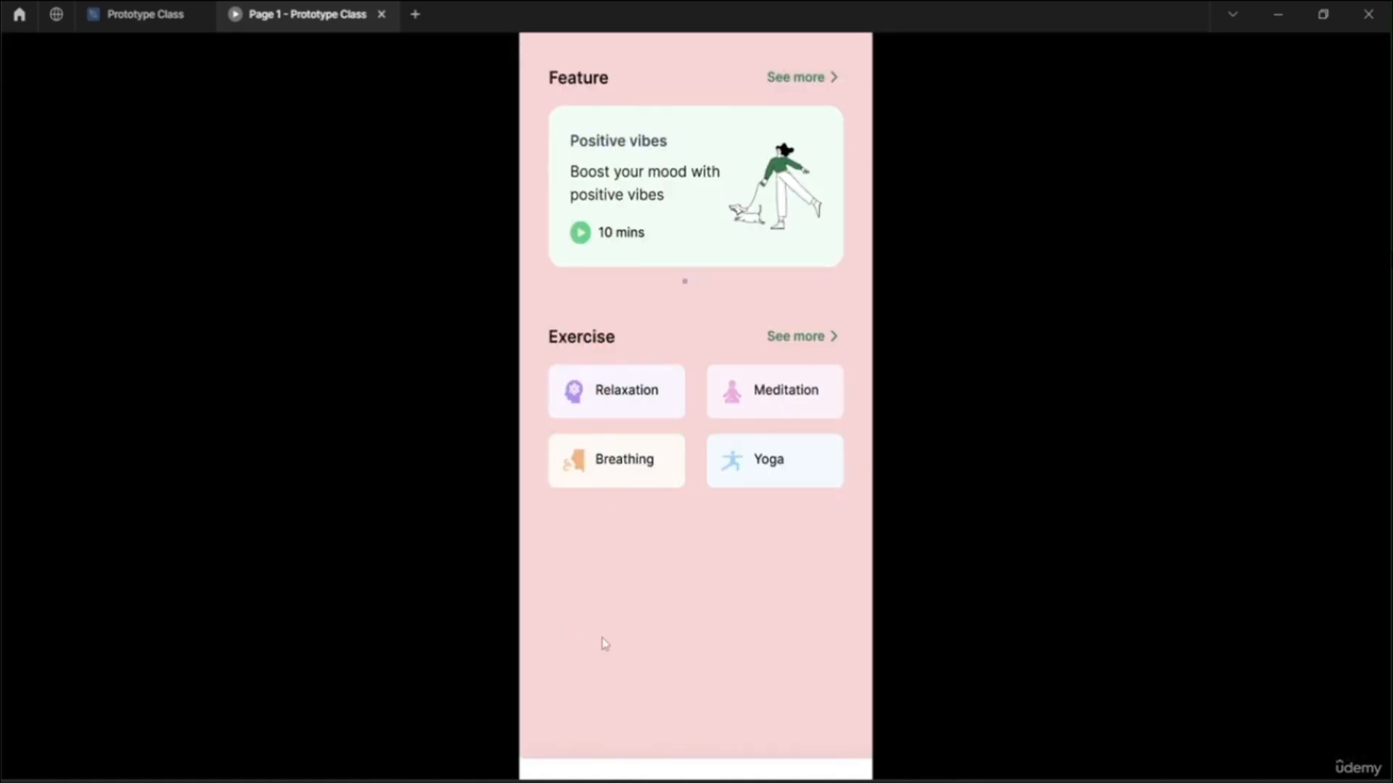
Step: Test the Yoga card in the presentation, returning to the Home Page through the home icon in the Yoga screen's navigation bar
click(743, 474)
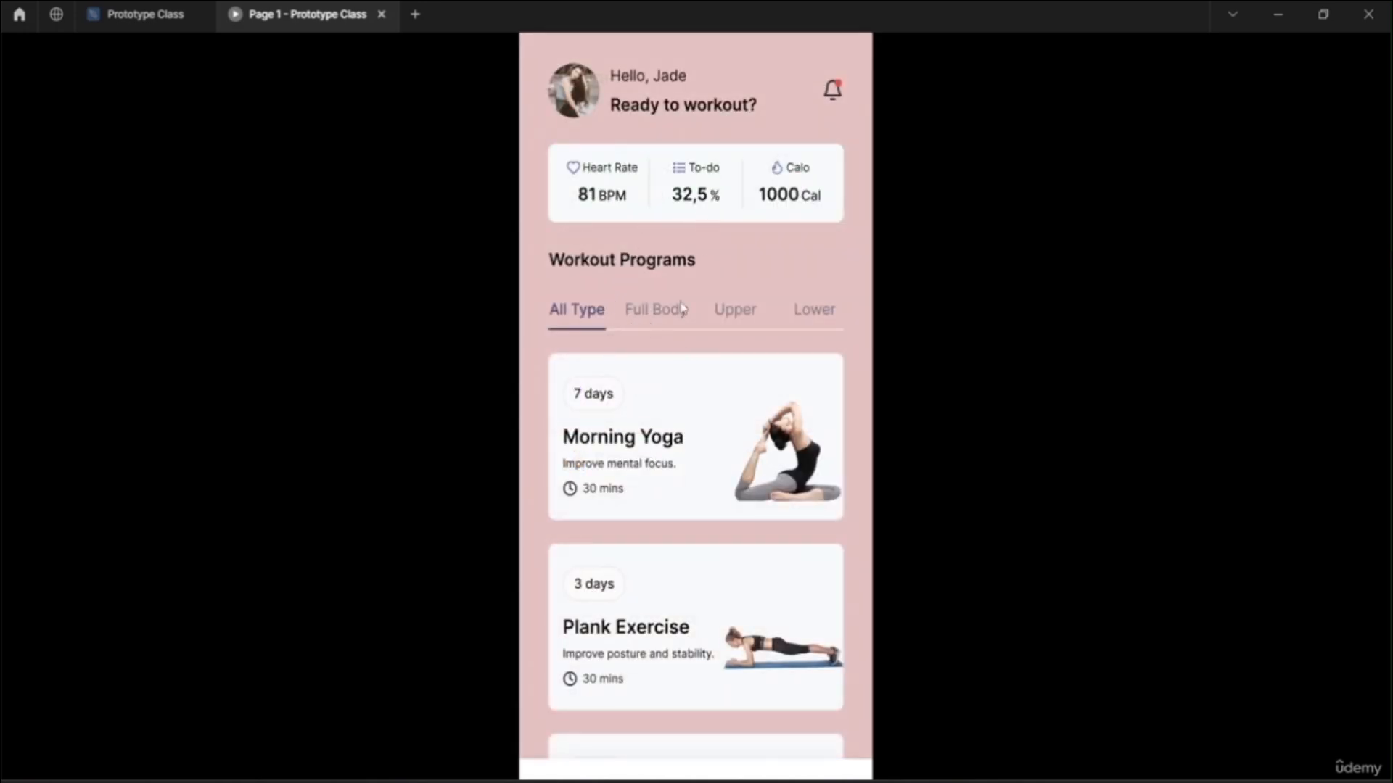
scroll(622, 426, down, 1)
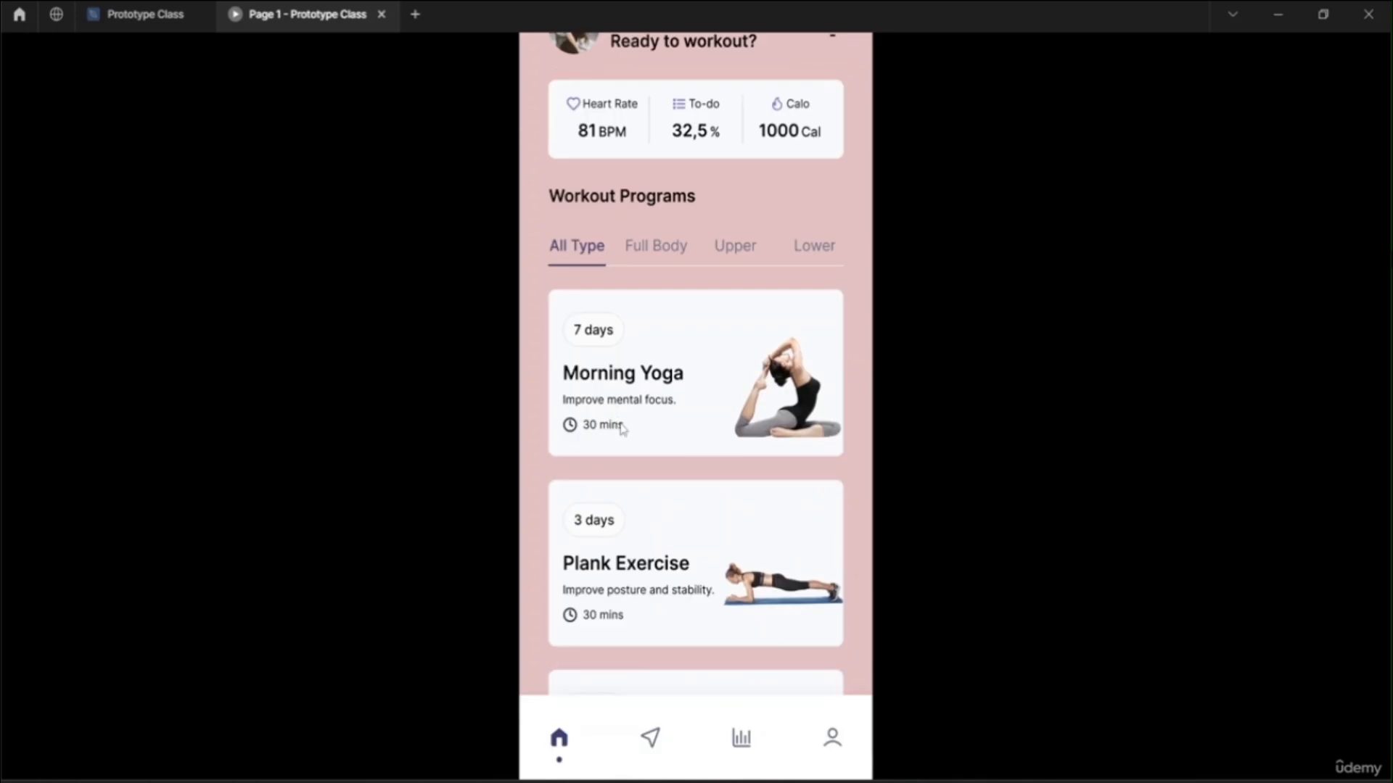
click(559, 749)
click(559, 738)
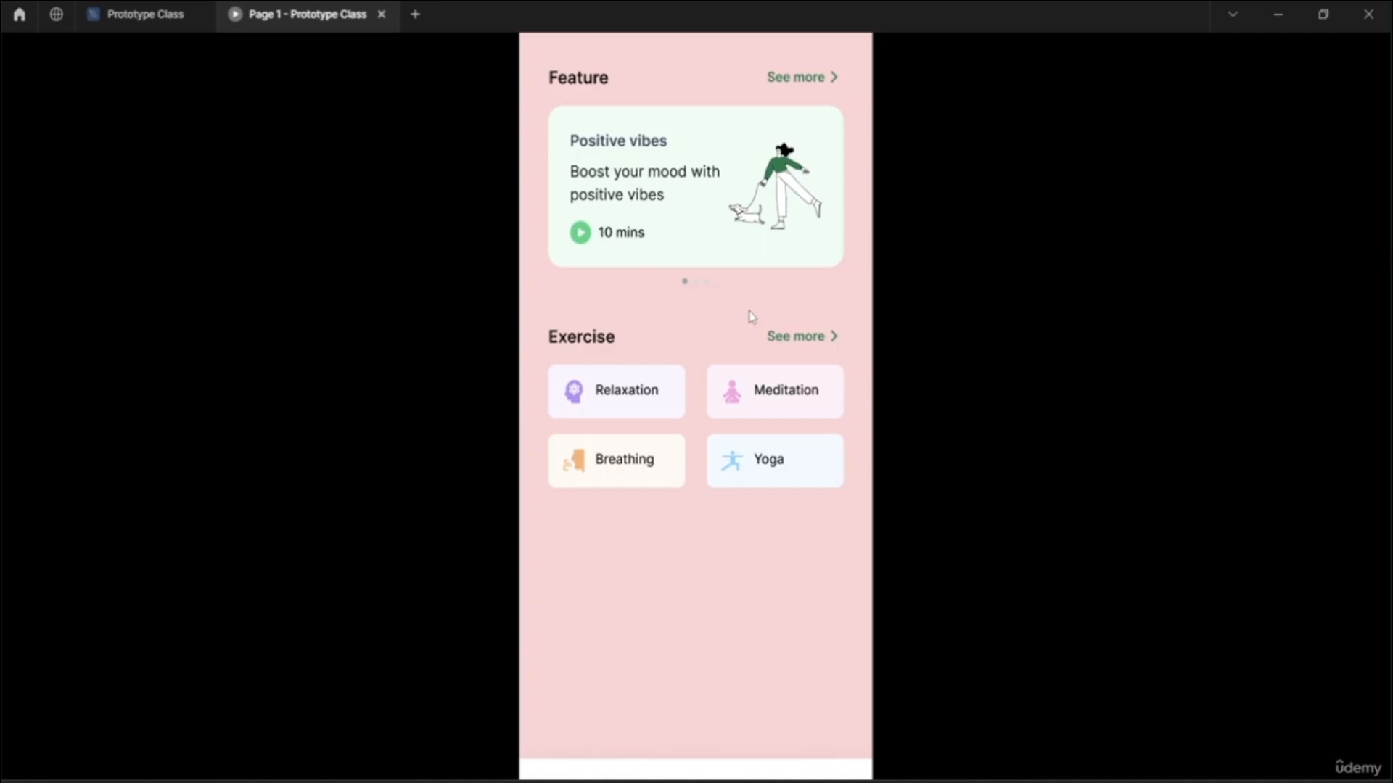
Step: Return to the Prototype Class design file and collapse the Relaxation and Breathing layer trees
click(171, 15)
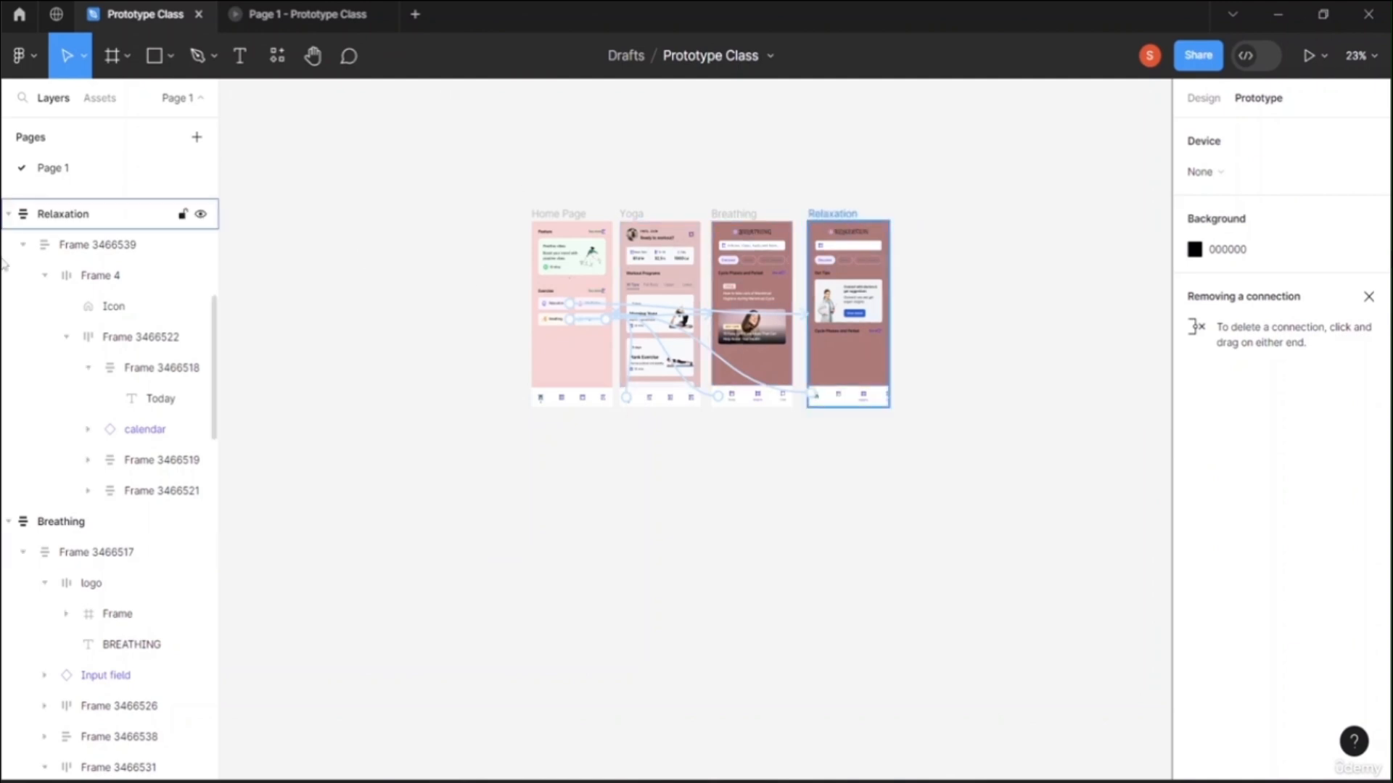
click(9, 215)
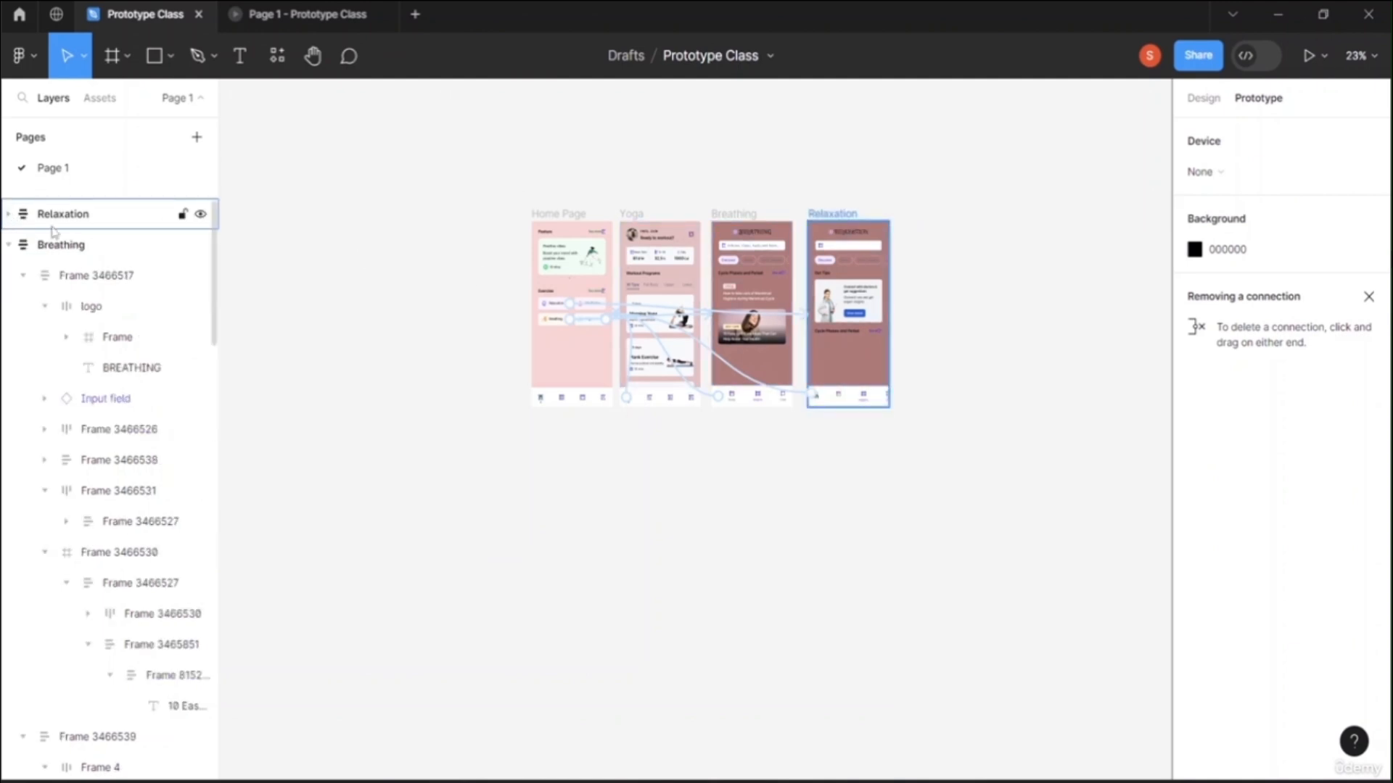
click(10, 246)
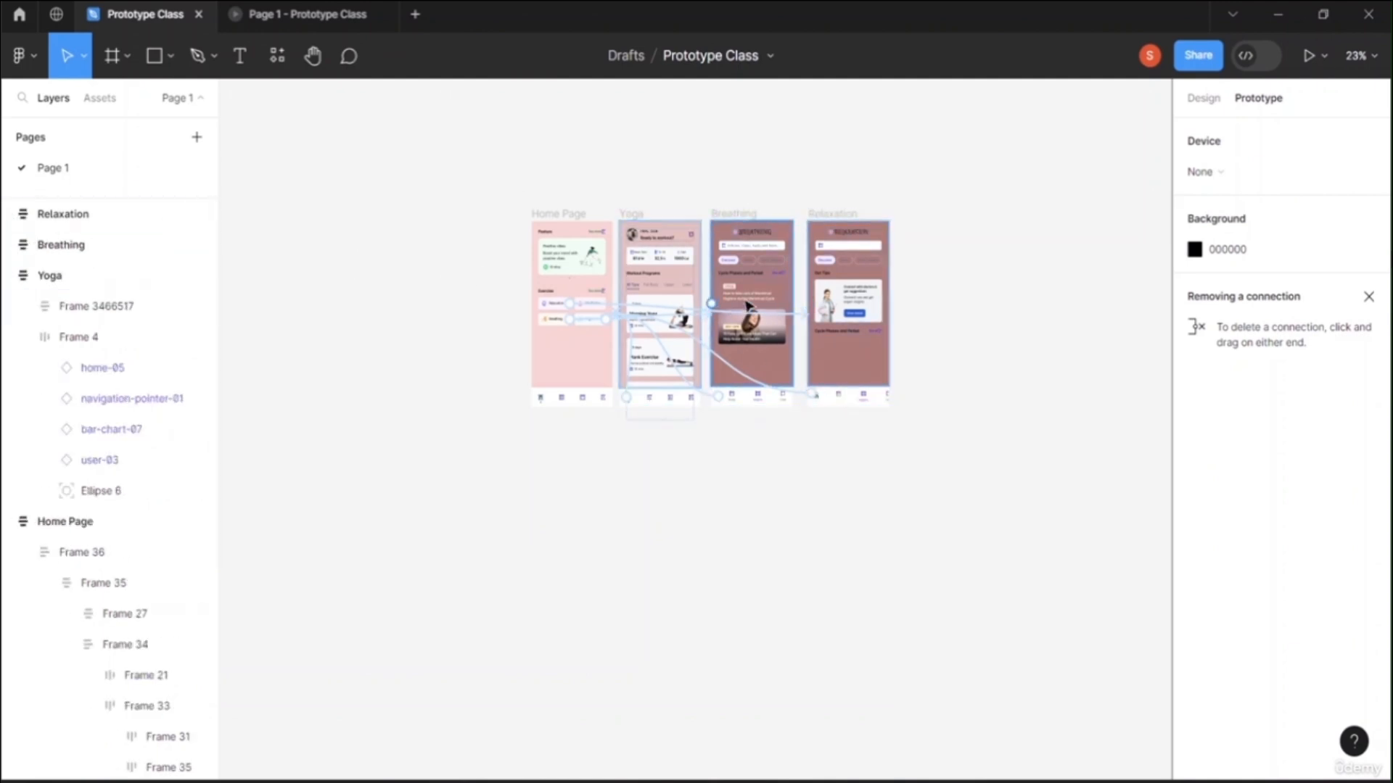
Step: Inspect the Home Page content frame's design properties and review the prototype connections between the Home Page and the other screens
click(1214, 100)
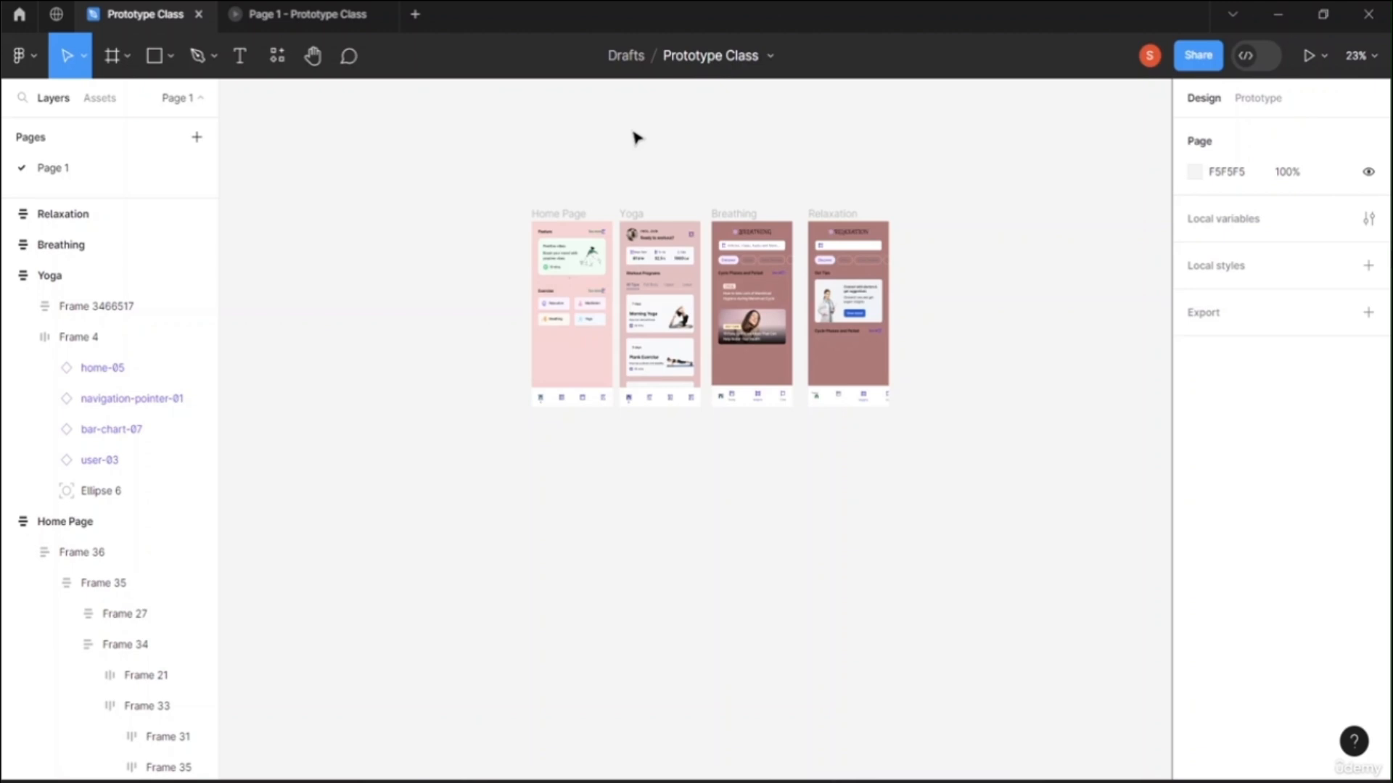
click(584, 338)
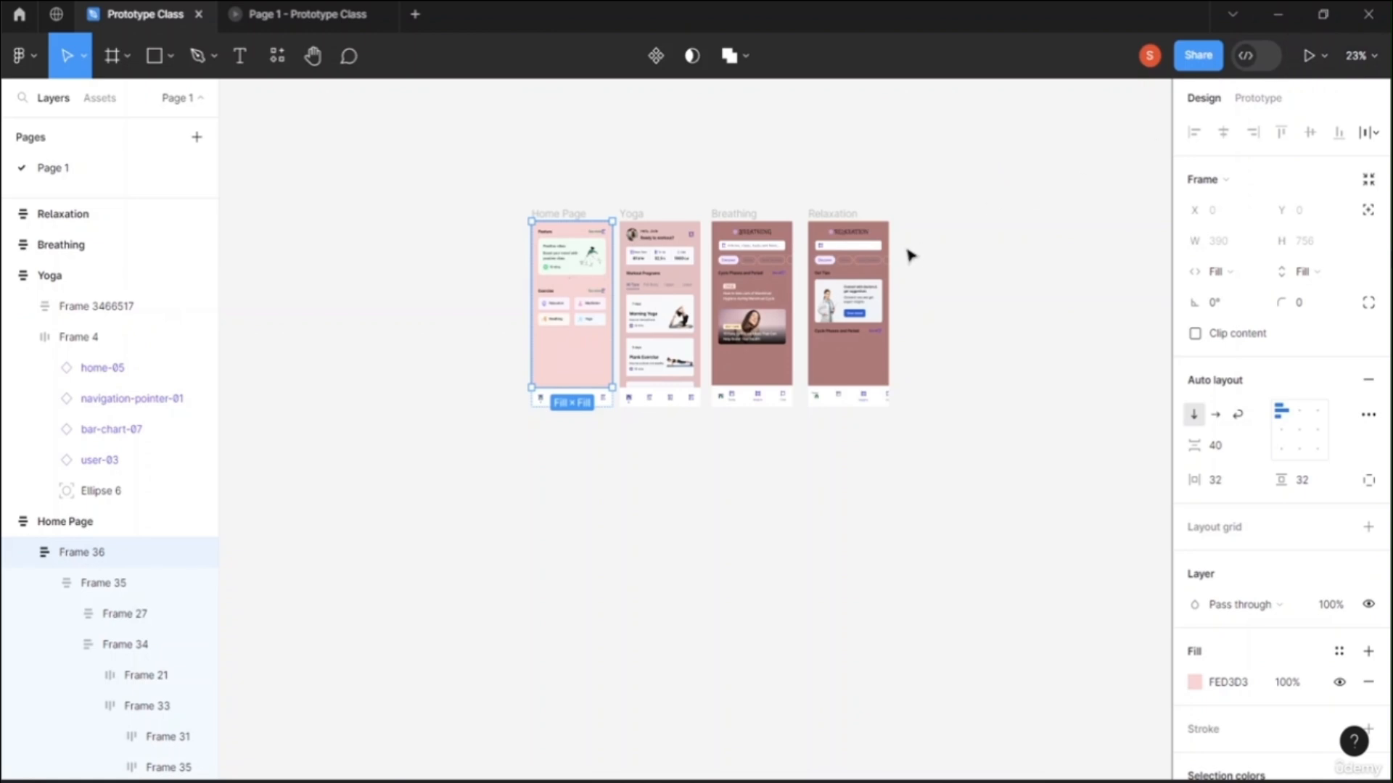
click(1258, 100)
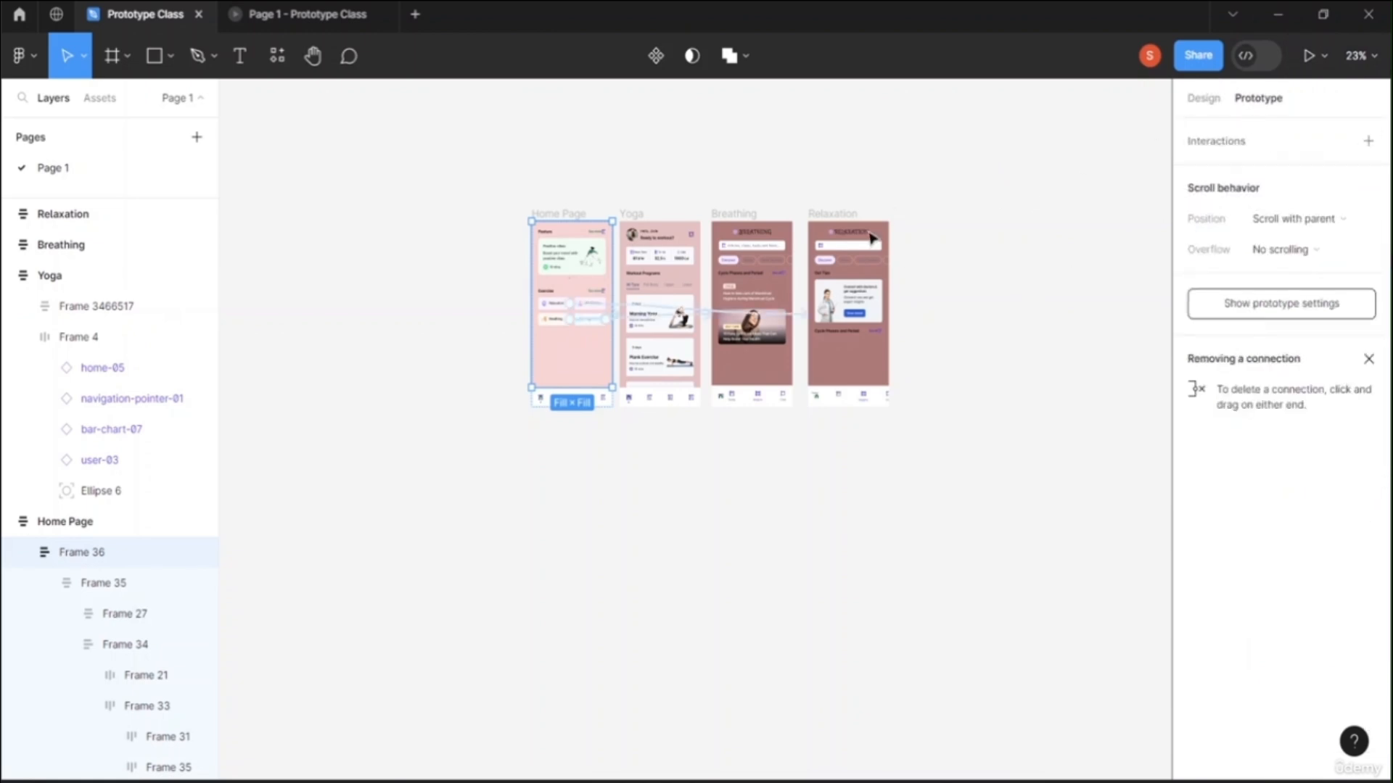
mouse_move(607, 317)
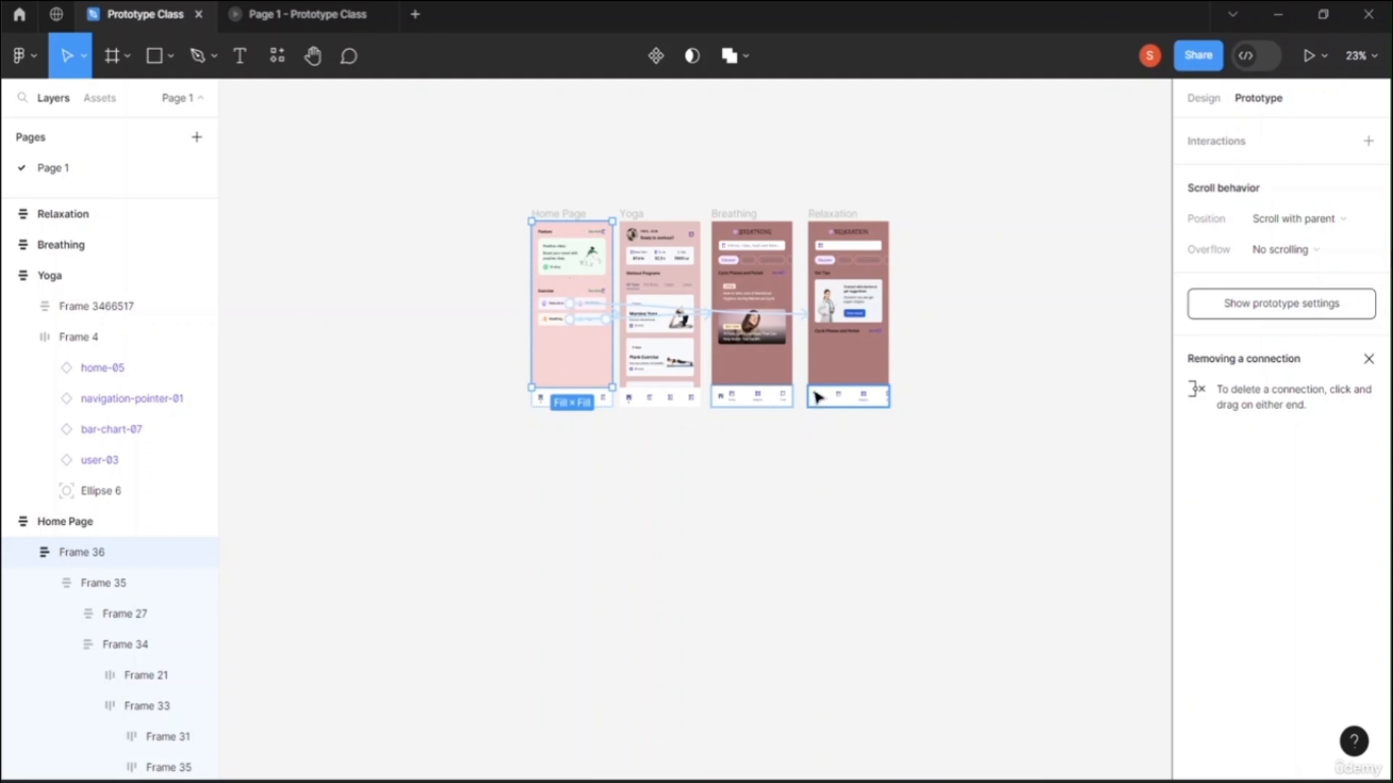
click(817, 397)
click(768, 426)
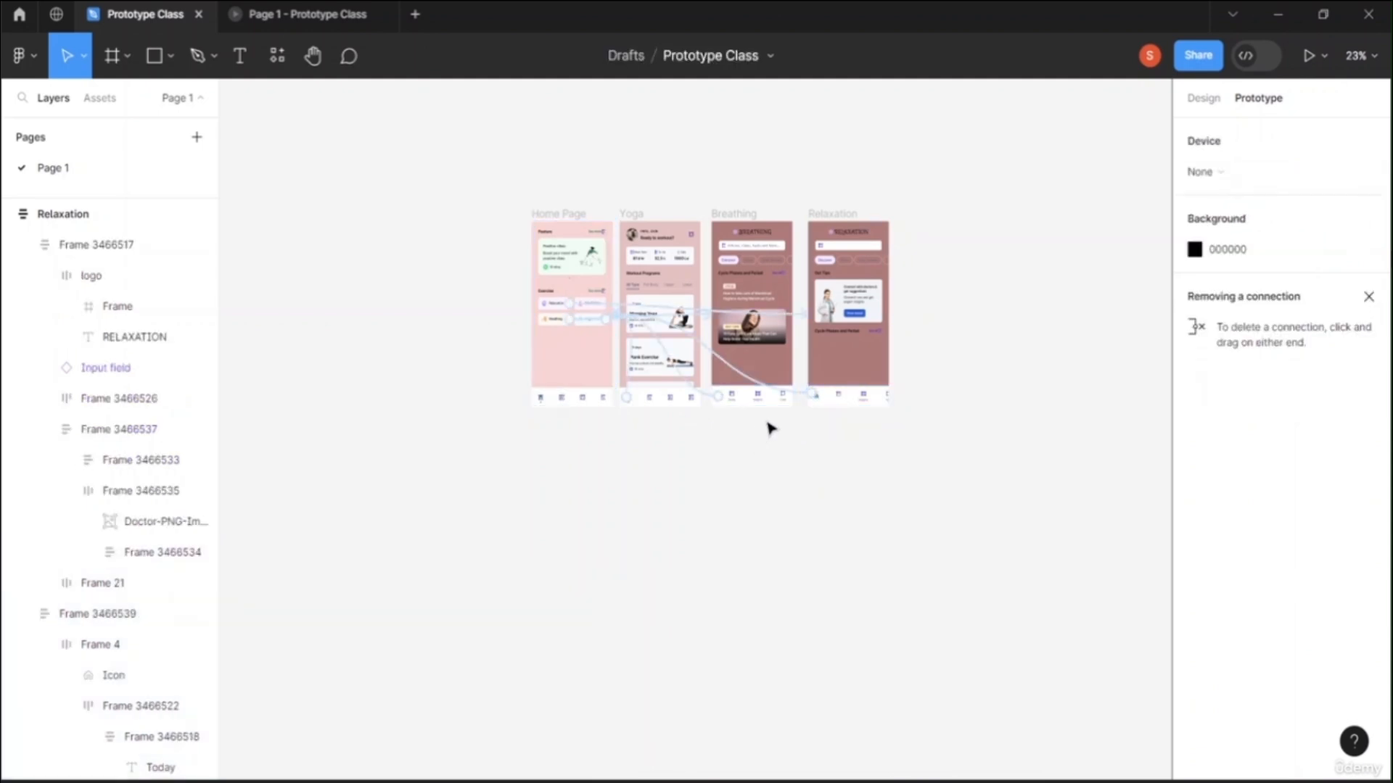
click(634, 335)
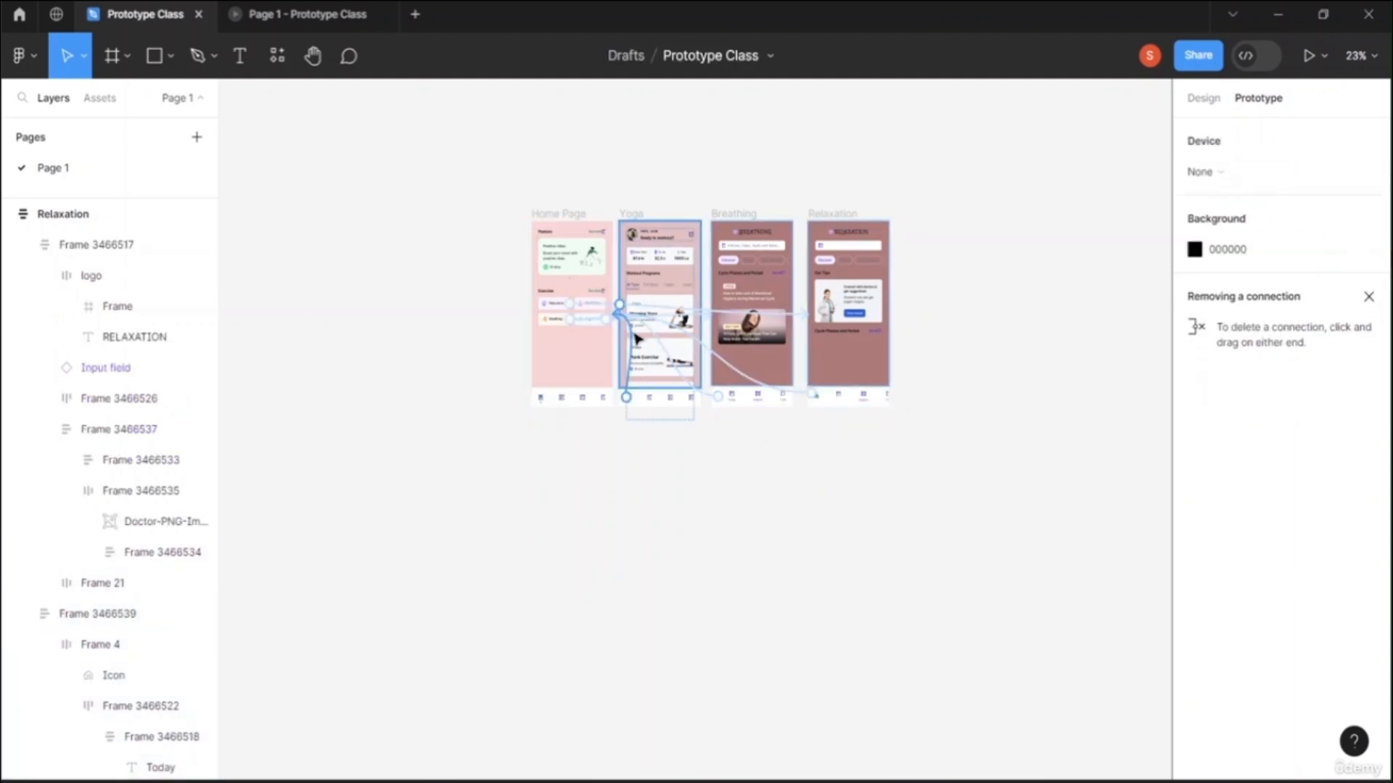
click(579, 320)
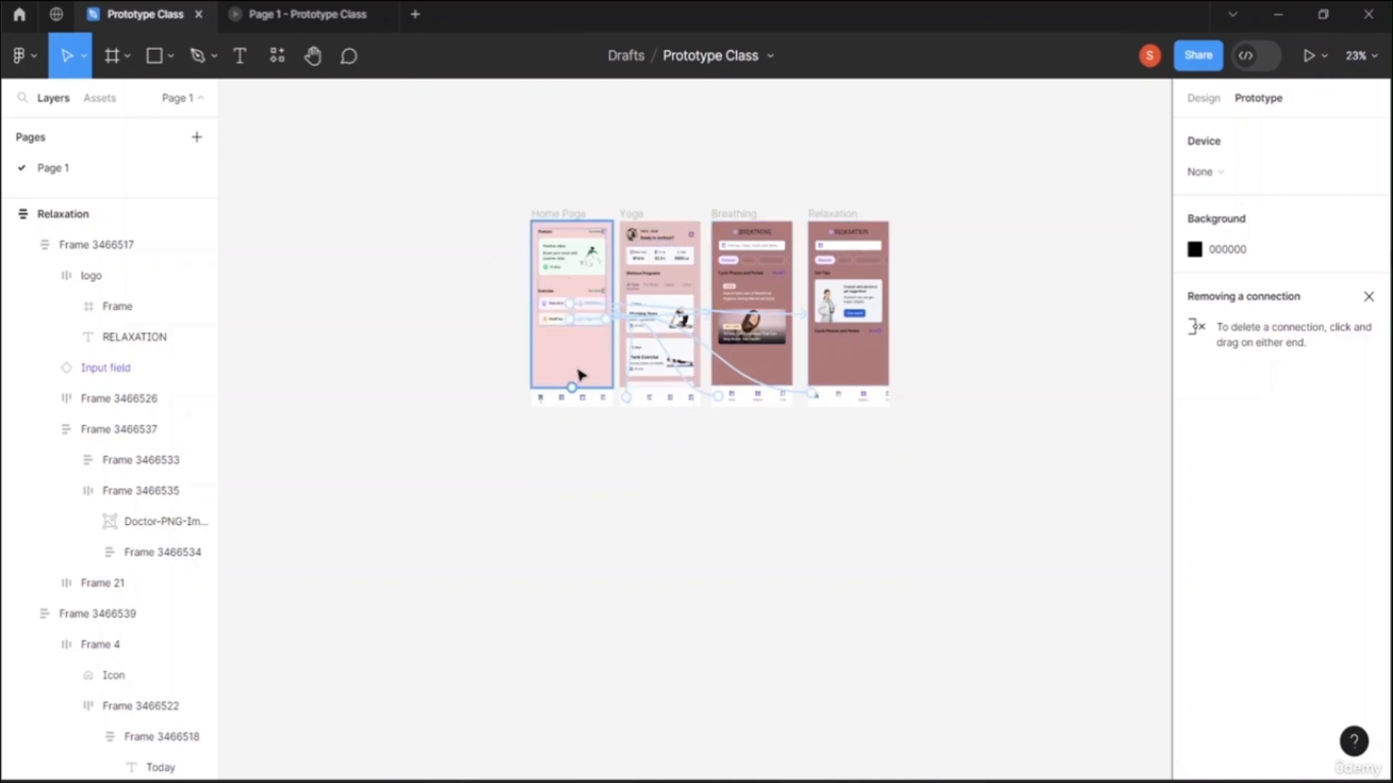
Step: Delete the connection from the Home Page's Relaxation card to the Relaxation screen, and restore it
click(666, 311)
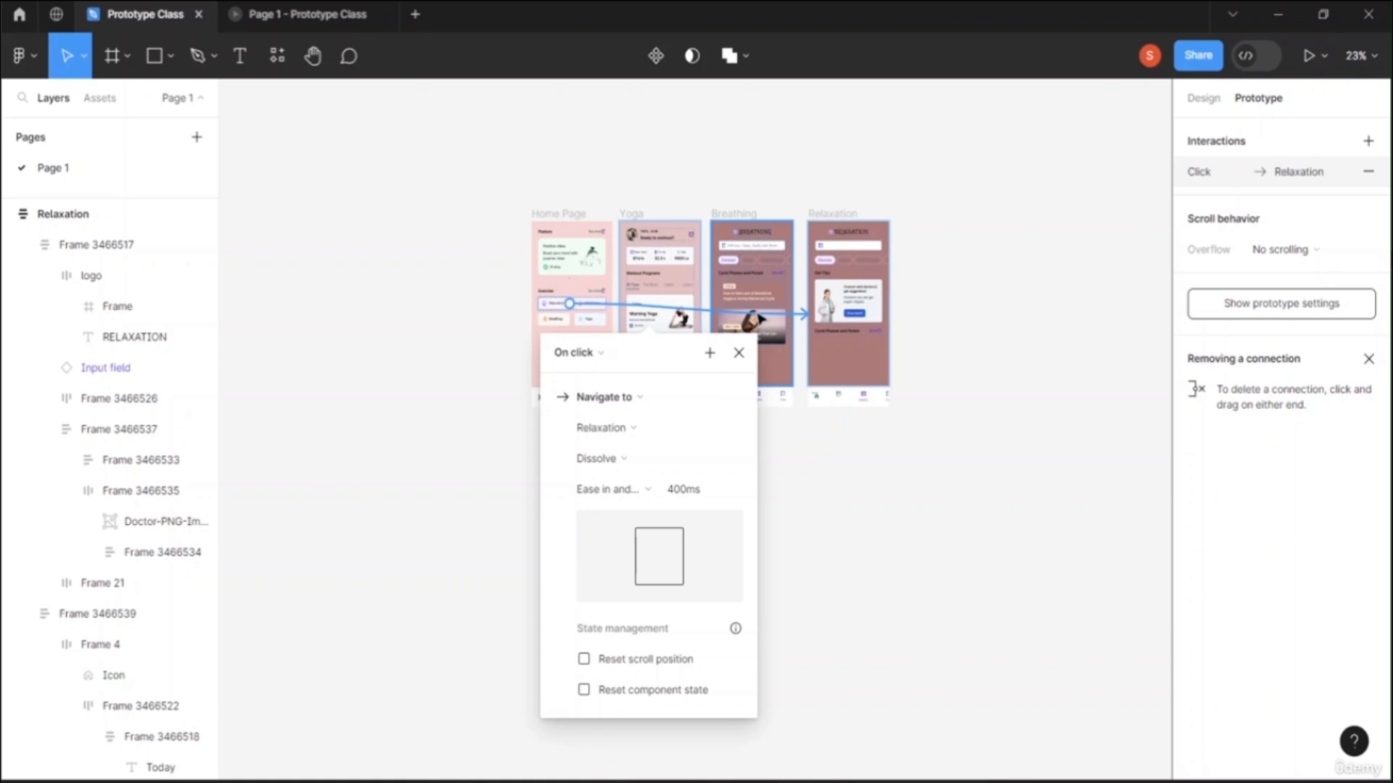
key(Delete)
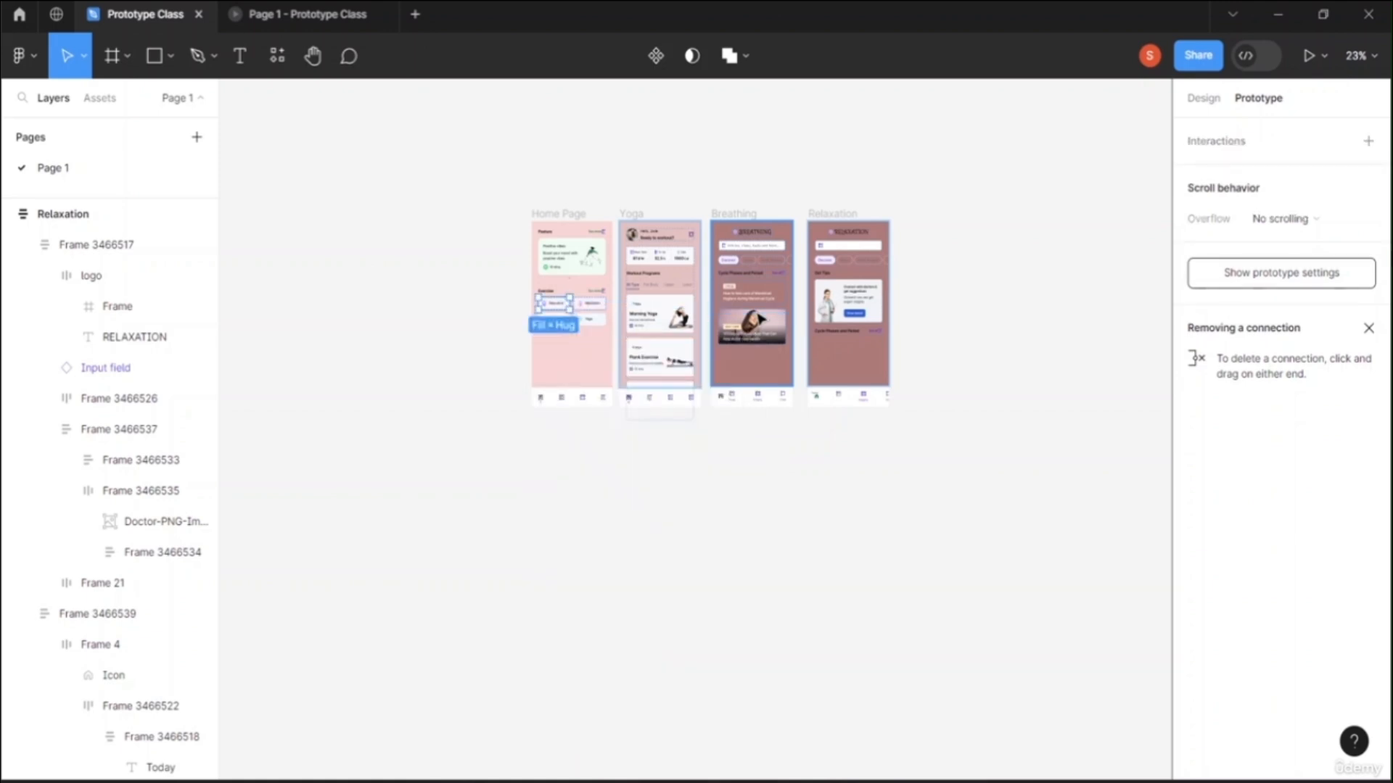
key(Escape)
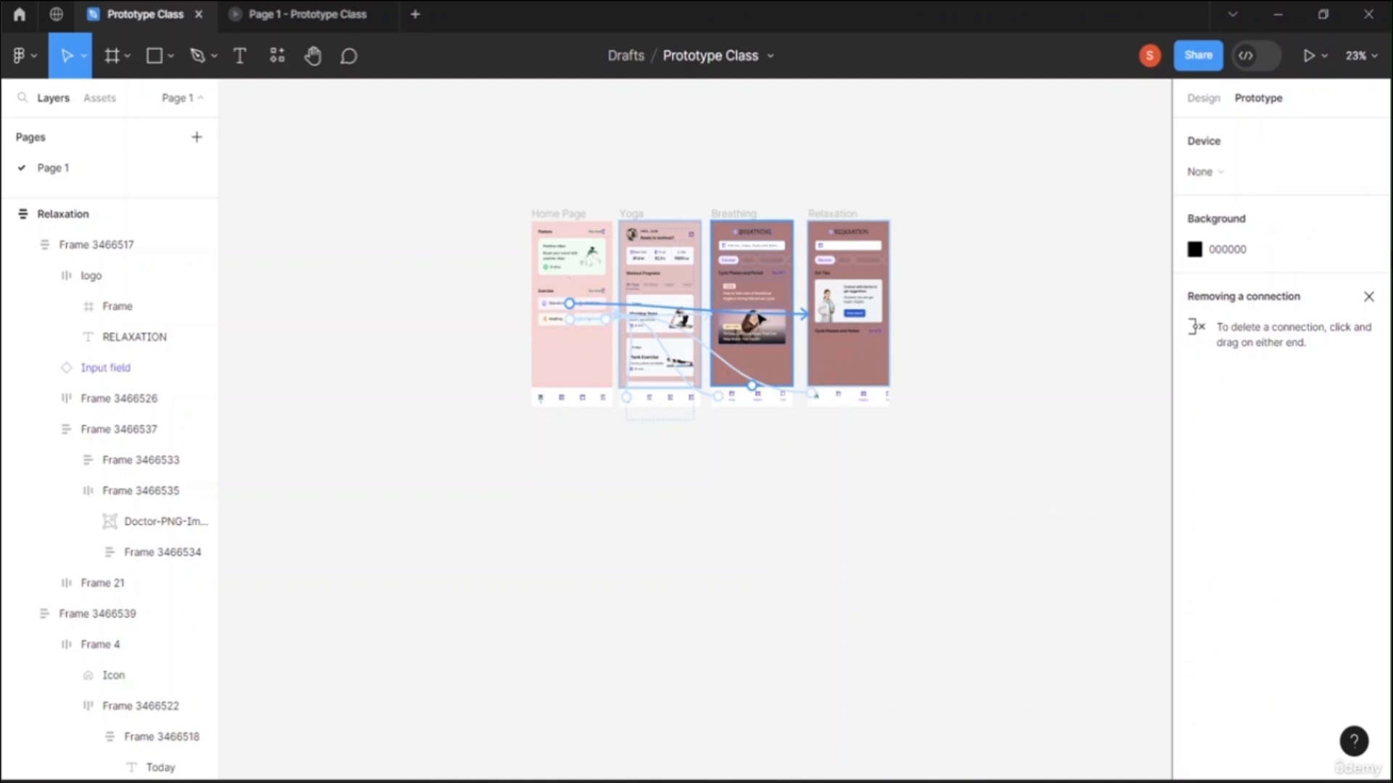